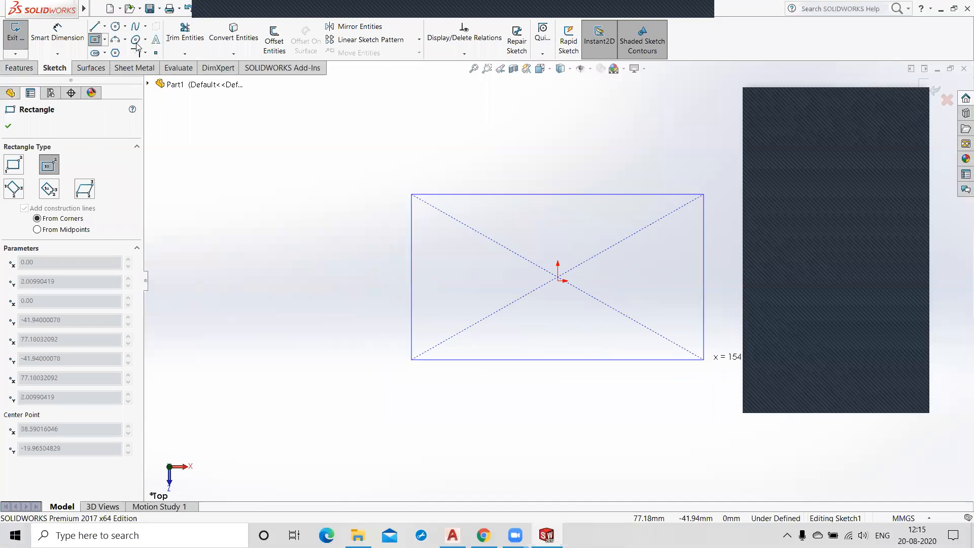
# Dimension the centre rectangle 150 mm wide and 80 mm high, and close the sketch.
pyautogui.click(472, 194)
pyautogui.click(522, 176)
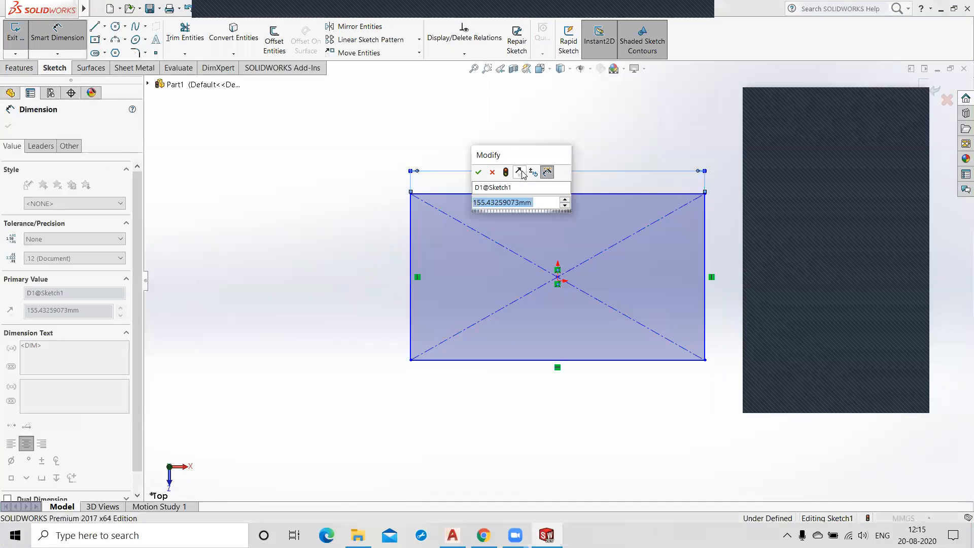
pyautogui.write('150')
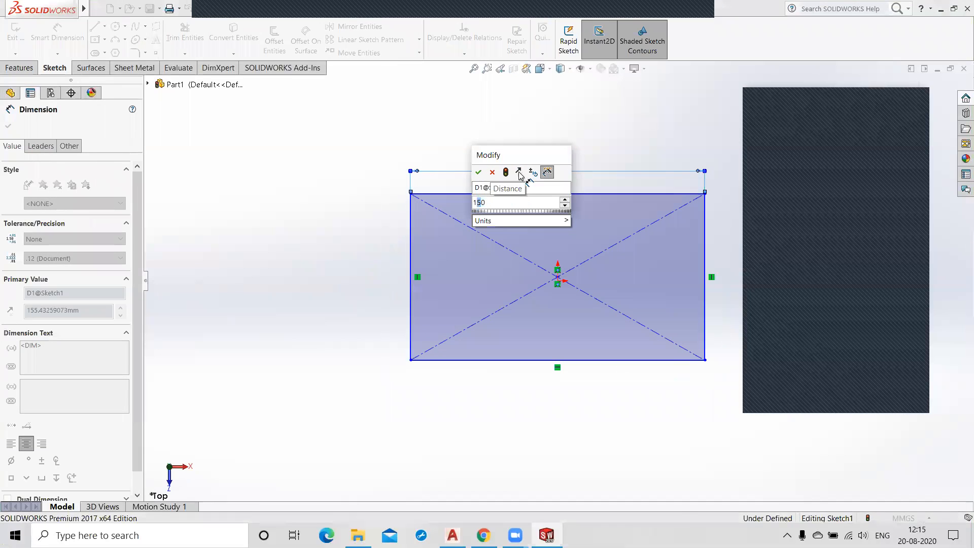
pyautogui.press('Return')
pyautogui.click(411, 243)
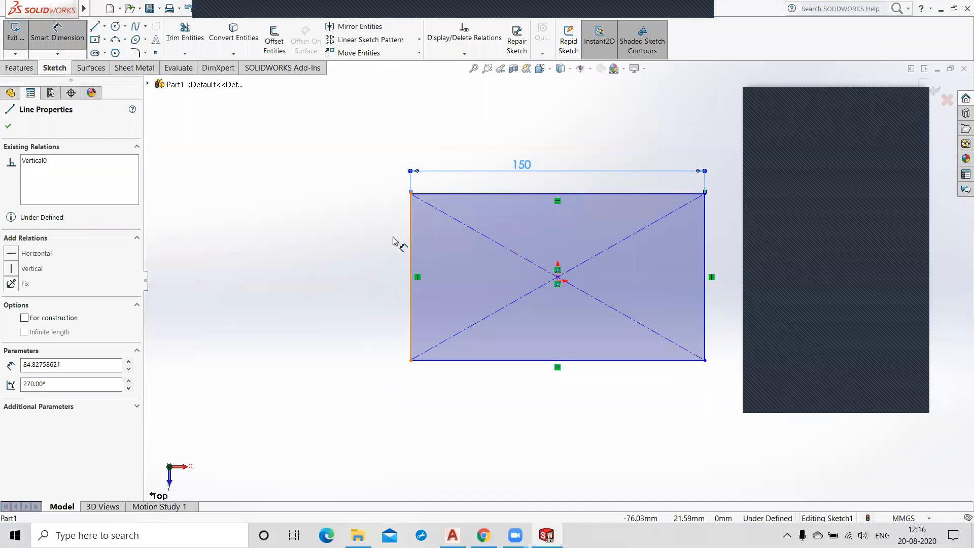
pyautogui.click(374, 252)
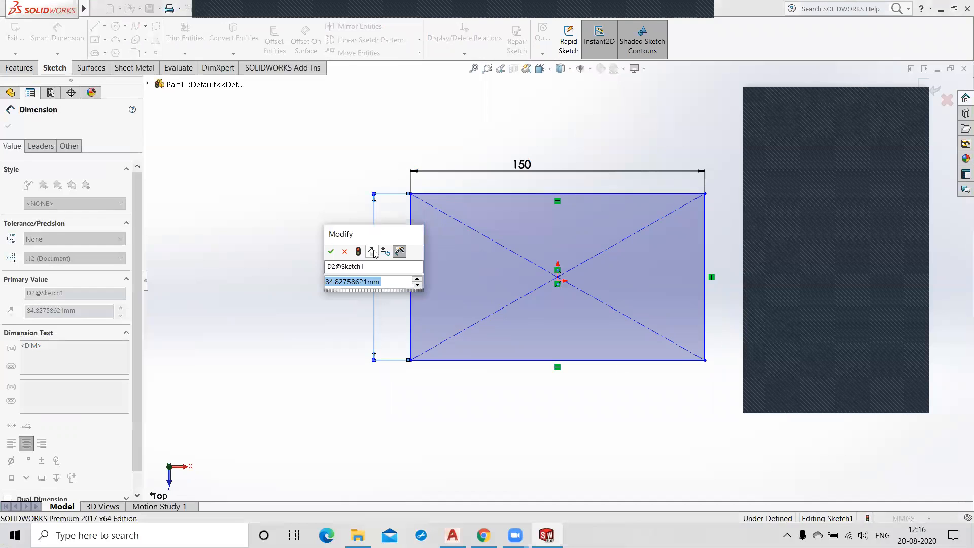
pyautogui.write('80')
pyautogui.press('Return')
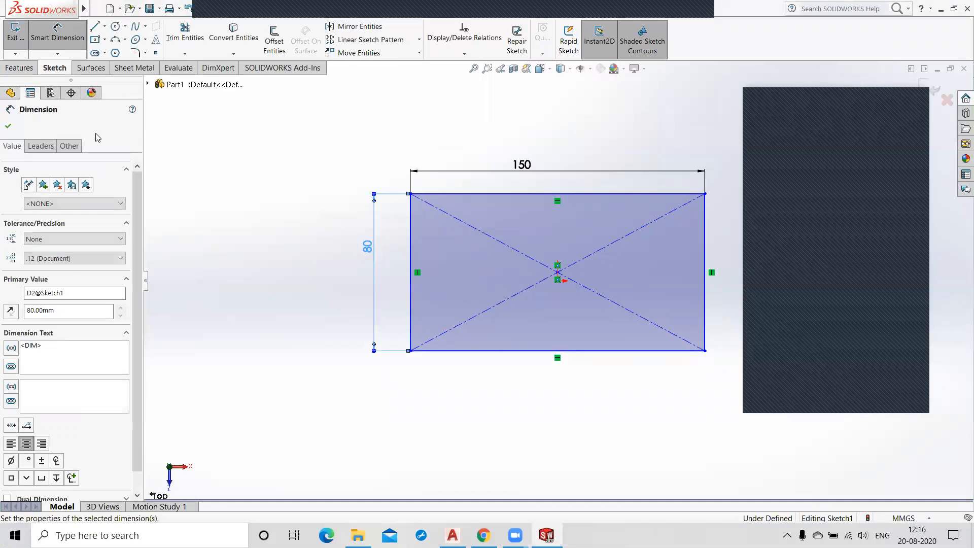
pyautogui.click(8, 126)
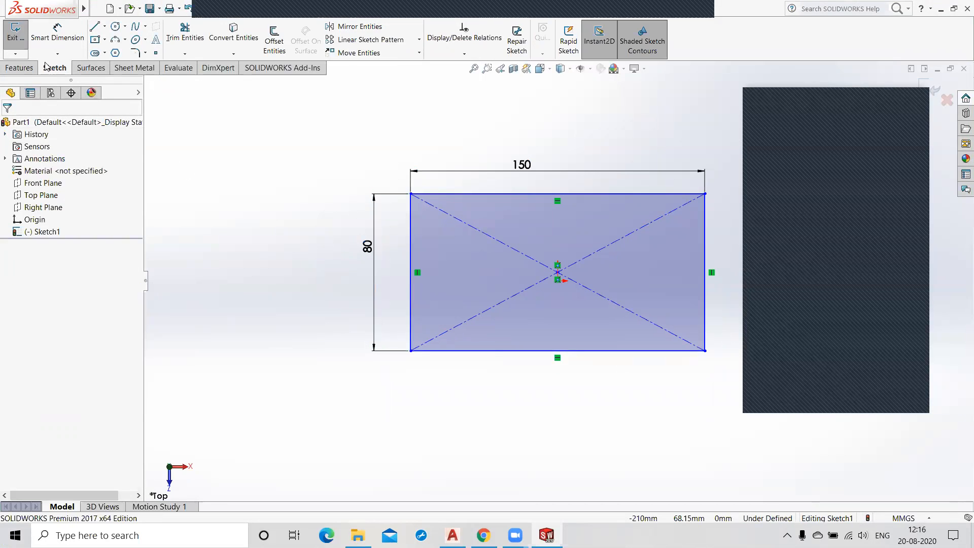
pyautogui.click(931, 87)
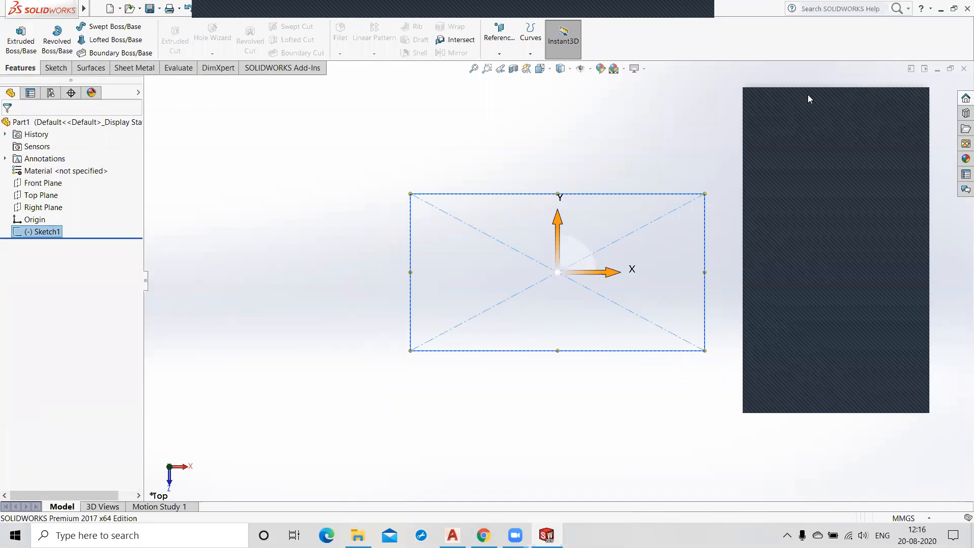
# Extrude the rectangle sketch as a blind boss 70 mm deep.
pyautogui.moveTo(808, 94); pyautogui.dragTo(859, 261)
pyautogui.click(22, 39)
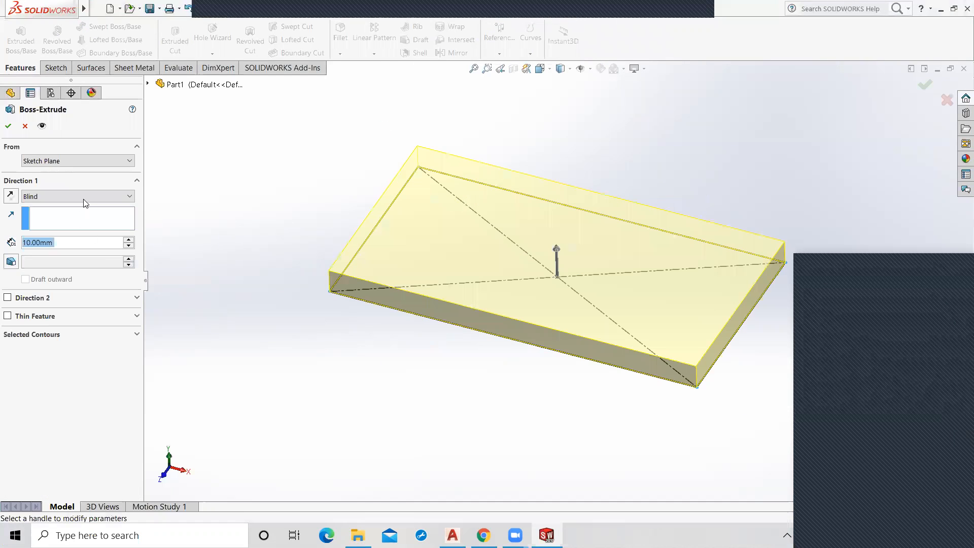
pyautogui.click(130, 240)
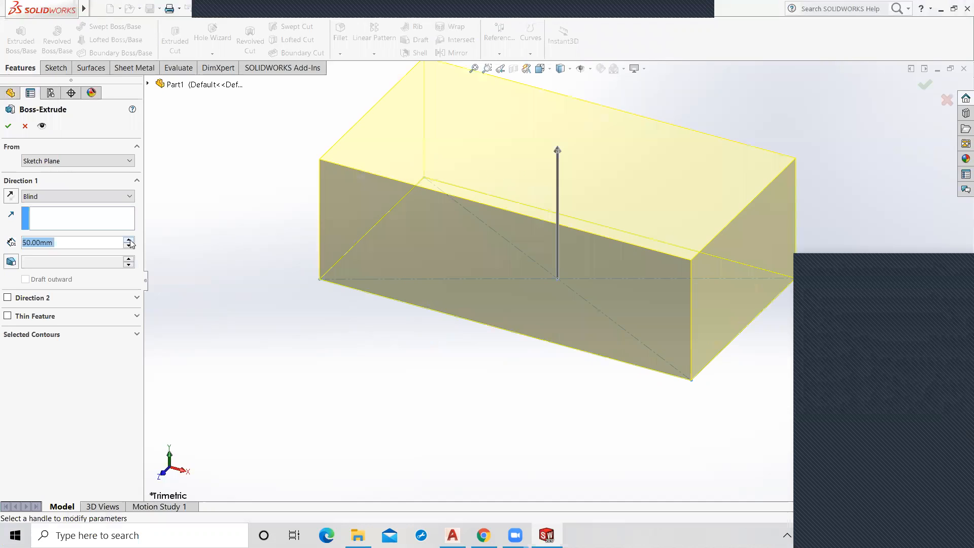
pyautogui.click(129, 240)
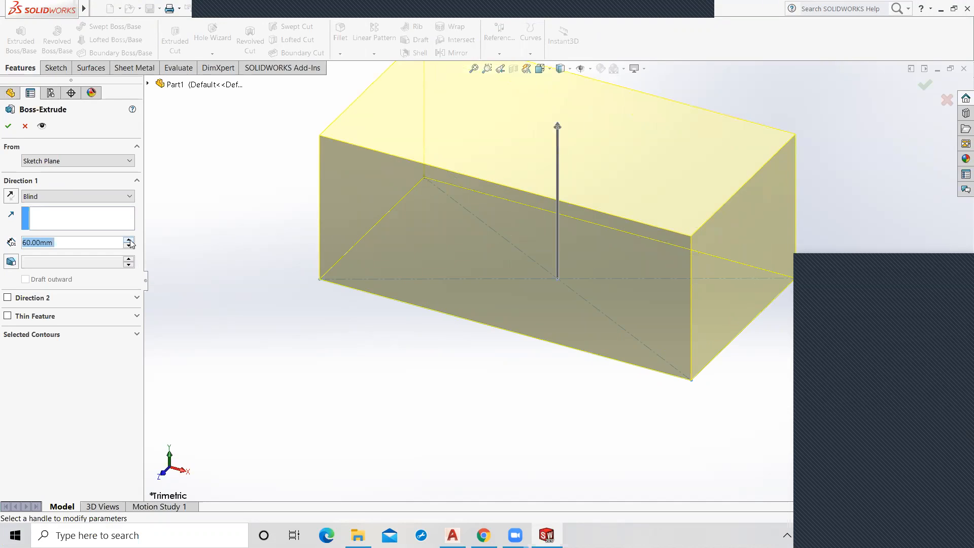
pyautogui.click(130, 241)
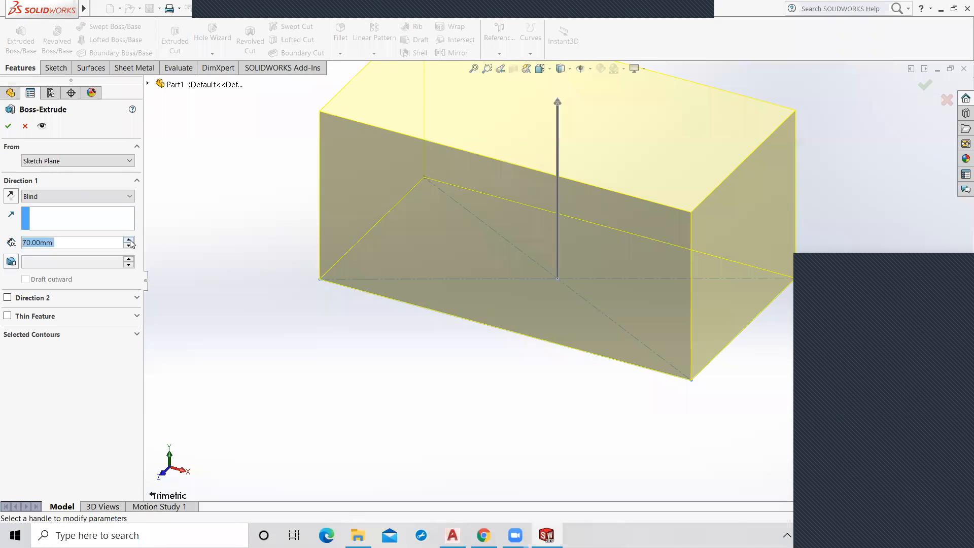
pyautogui.click(923, 86)
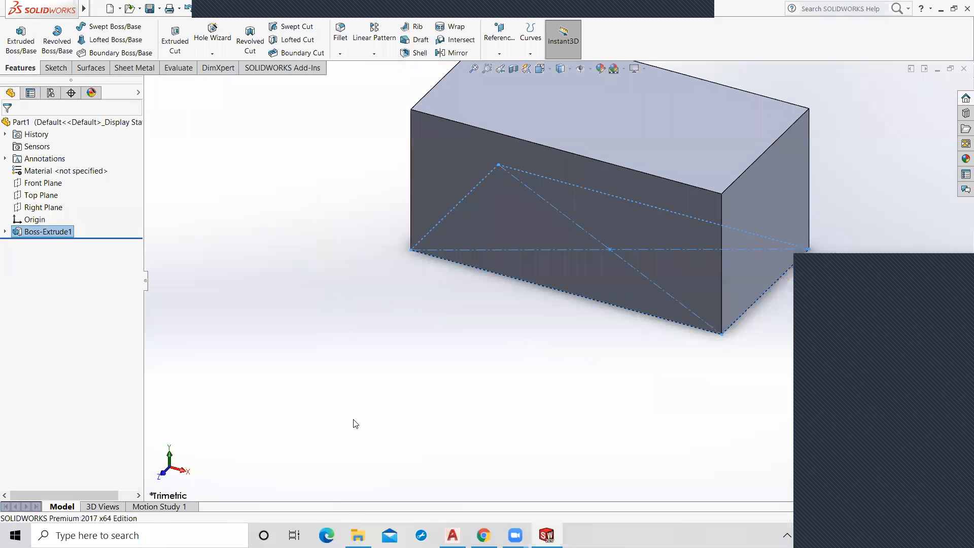
# Create a reference plane offset 50 mm above the block's top face.
pyautogui.press('z')
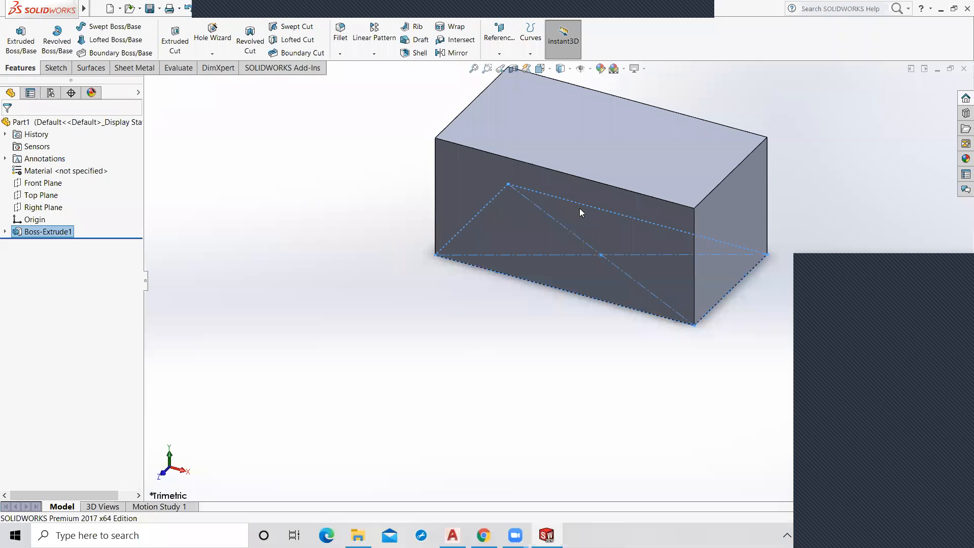
pyautogui.click(590, 133)
pyautogui.click(500, 54)
pyautogui.click(508, 67)
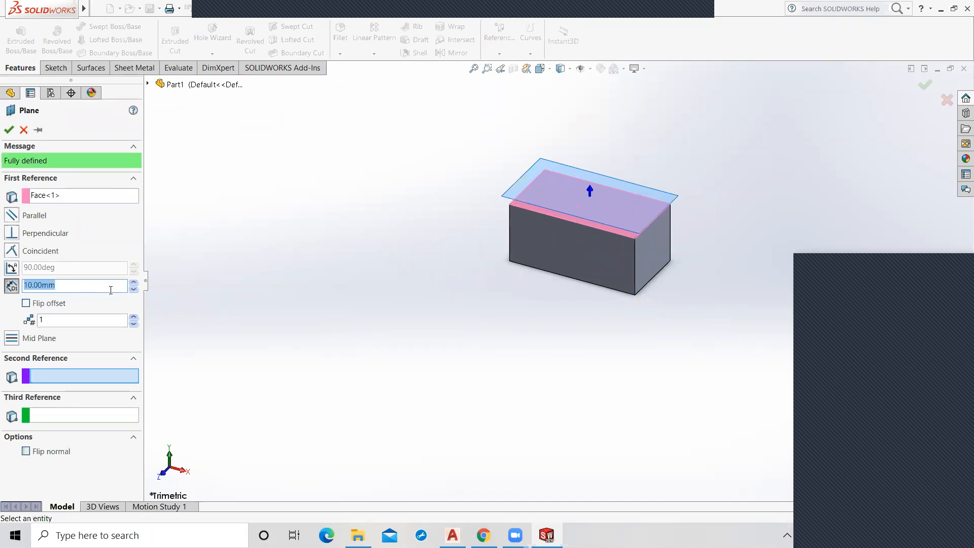
pyautogui.click(135, 282)
pyautogui.click(134, 283)
pyautogui.click(135, 283)
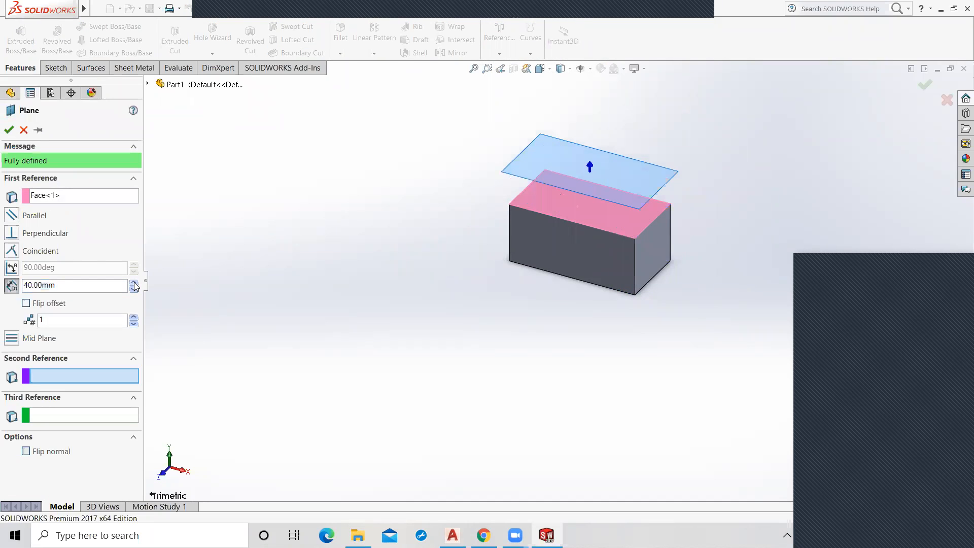
pyautogui.click(134, 283)
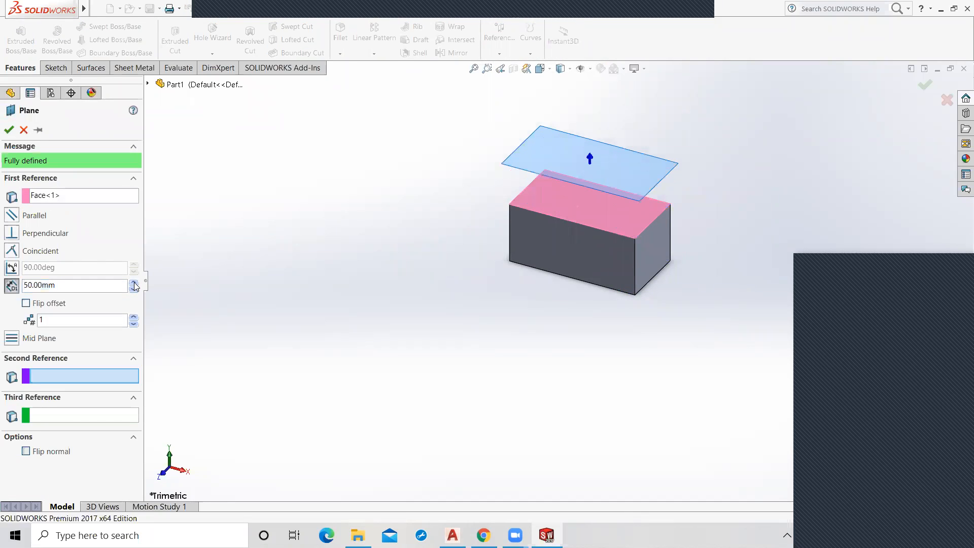
pyautogui.click(9, 129)
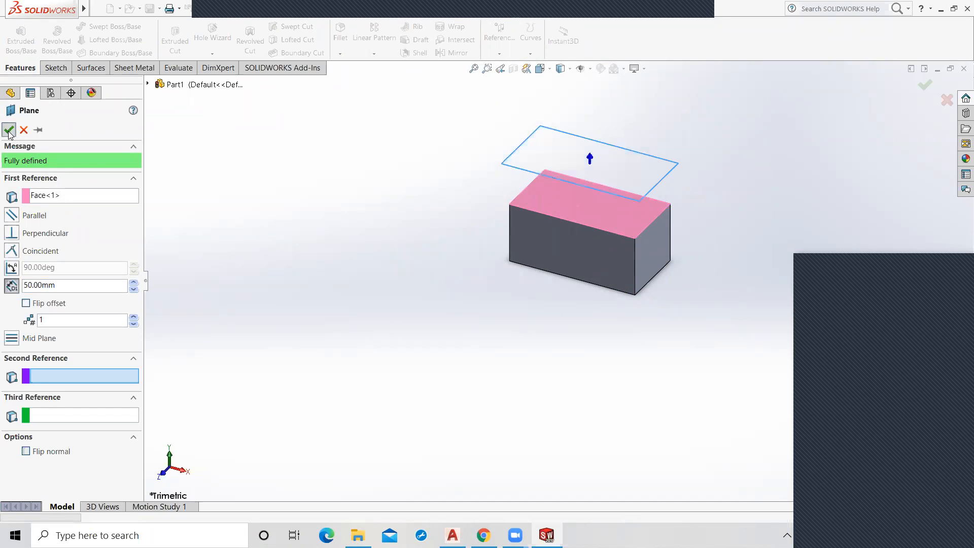
# Sketch a circle of about 31 mm radius centred on the origin on the offset plane, and close the sketch.
pyautogui.rightClick(574, 153)
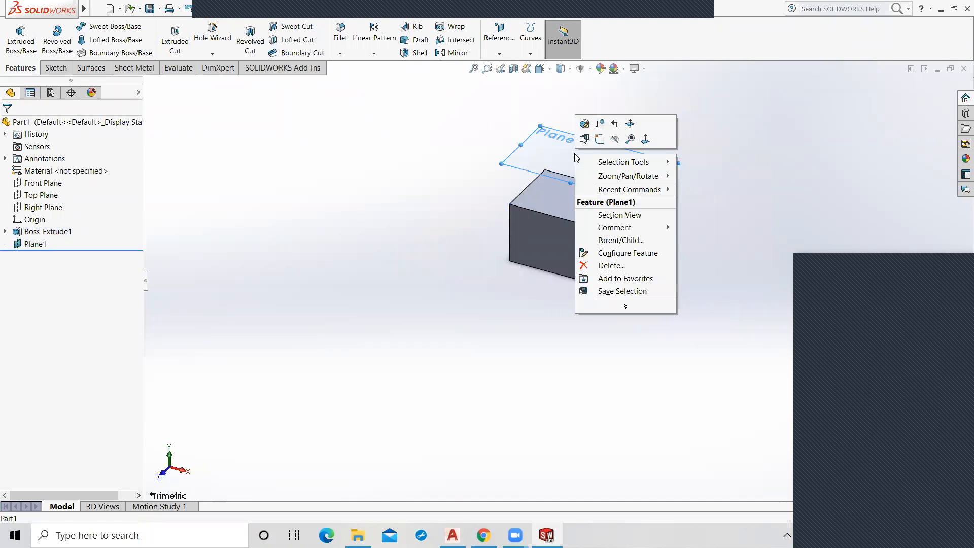
pyautogui.click(600, 139)
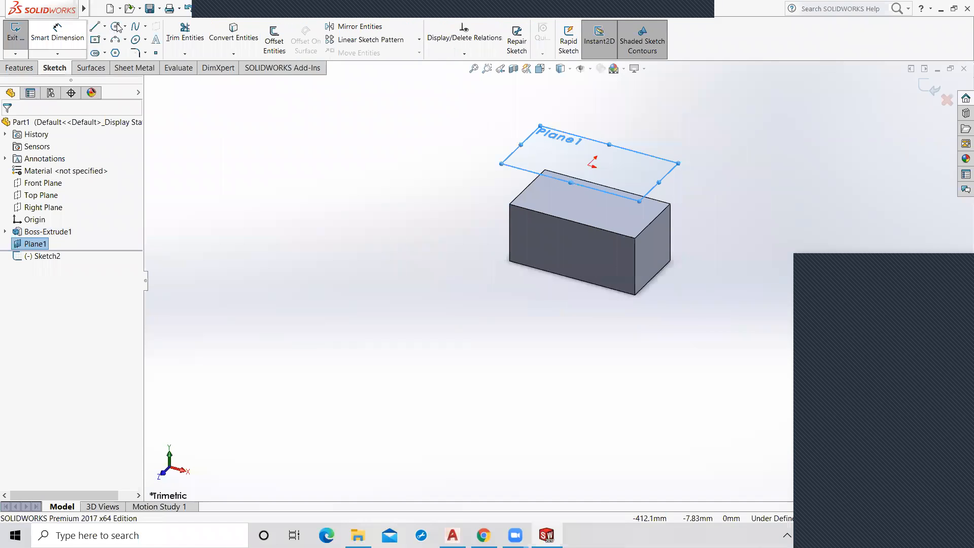
pyautogui.click(588, 166)
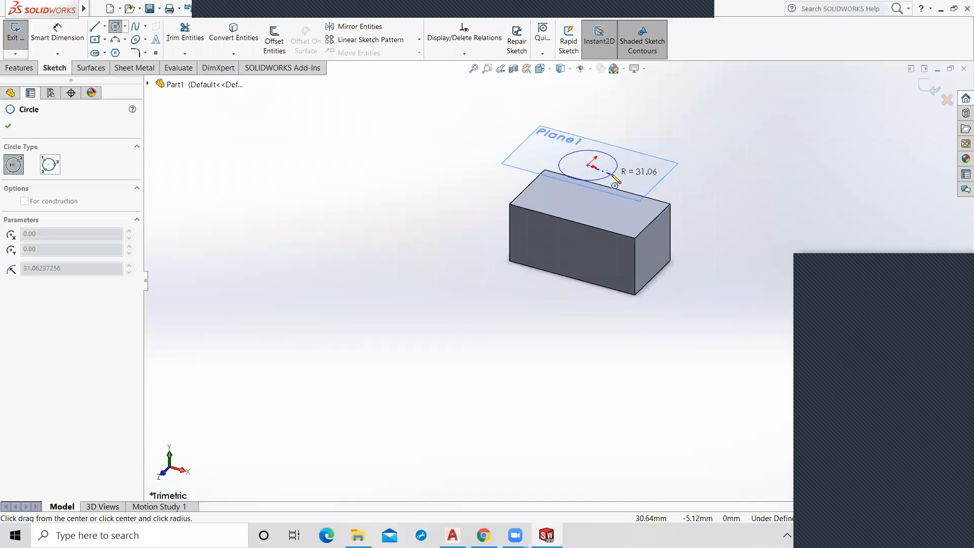
pyautogui.click(616, 175)
pyautogui.click(929, 92)
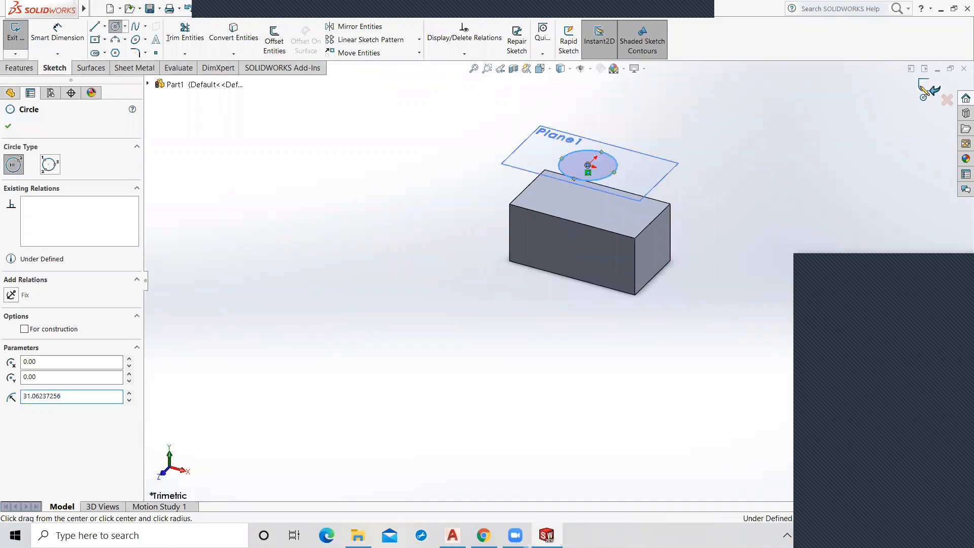
# Create a boundary boss between the circle sketch and the block's top face.
pyautogui.moveTo(528, 354); pyautogui.dragTo(571, 355, button='middle')
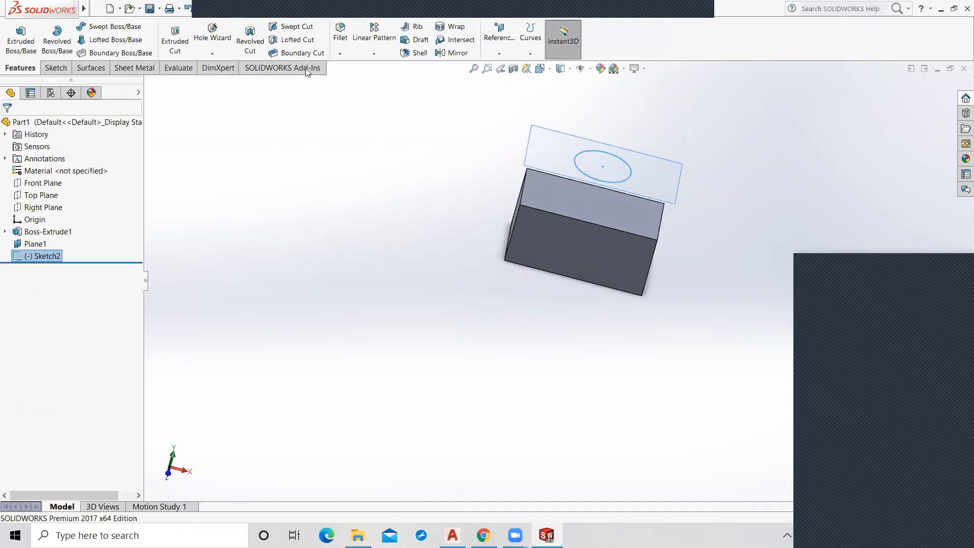
pyautogui.click(115, 56)
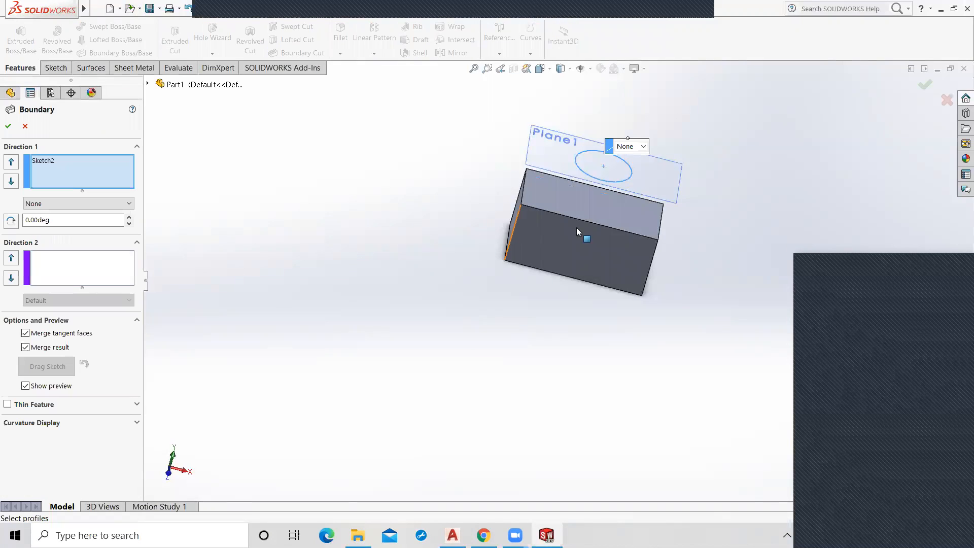
pyautogui.click(584, 216)
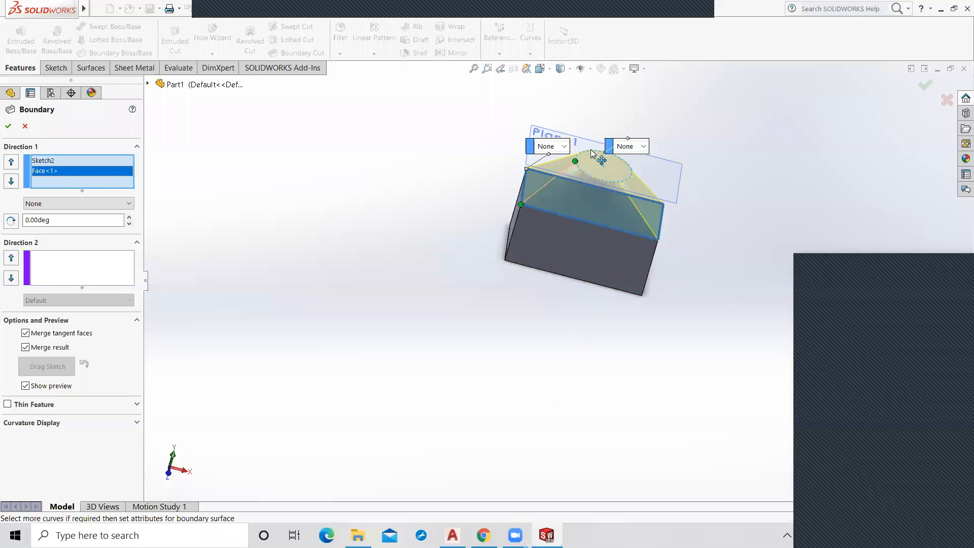
pyautogui.moveTo(590, 150); pyautogui.dragTo(575, 153)
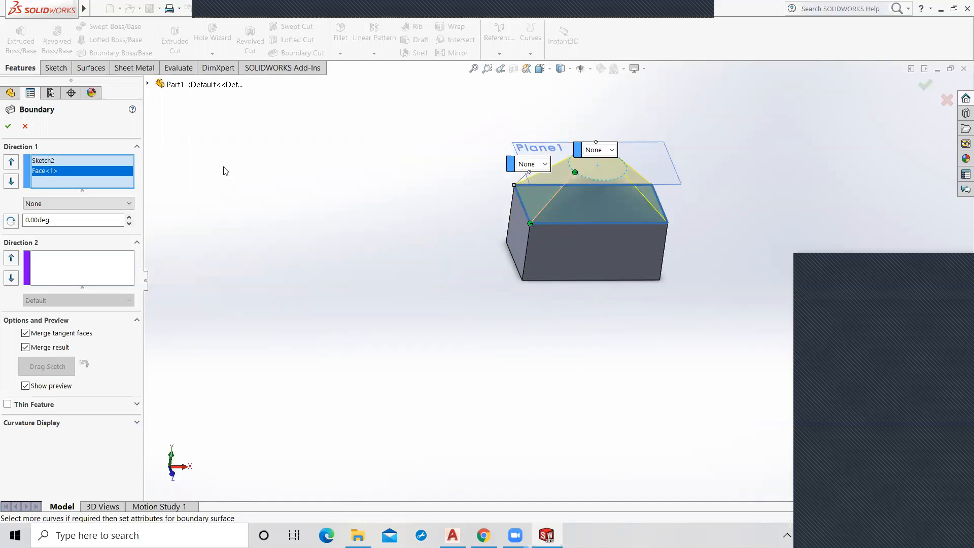
pyautogui.click(8, 126)
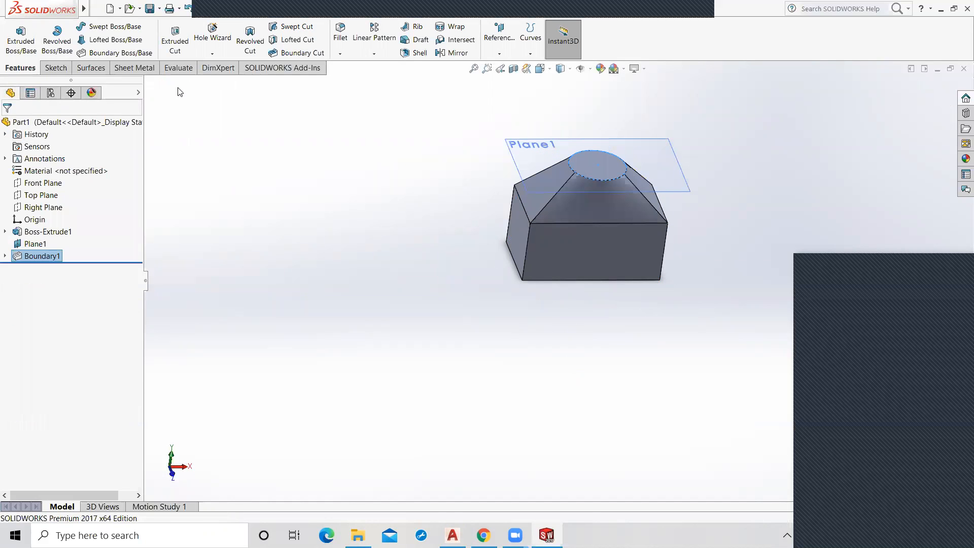
# Undo the boundary boss joining the circle to the block.
pyautogui.click(91, 68)
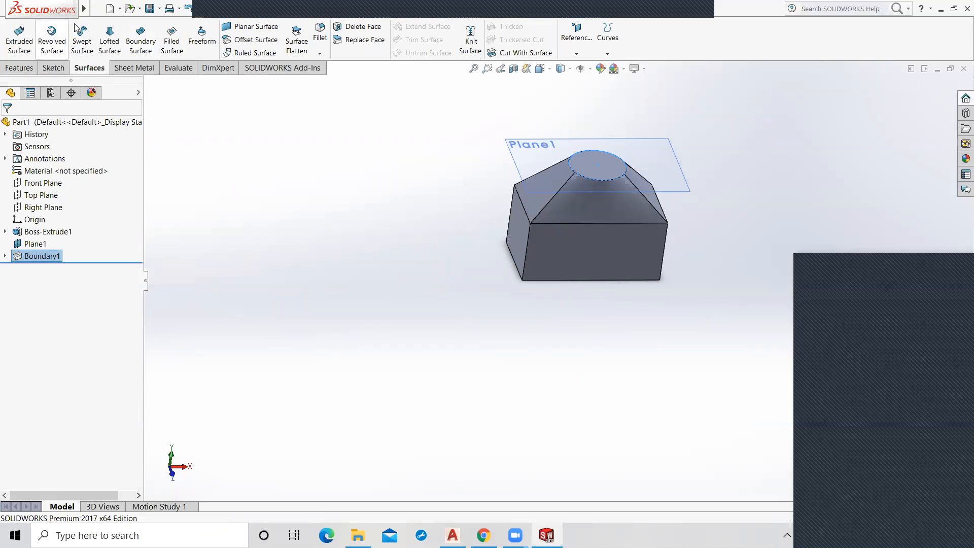
pyautogui.click(16, 69)
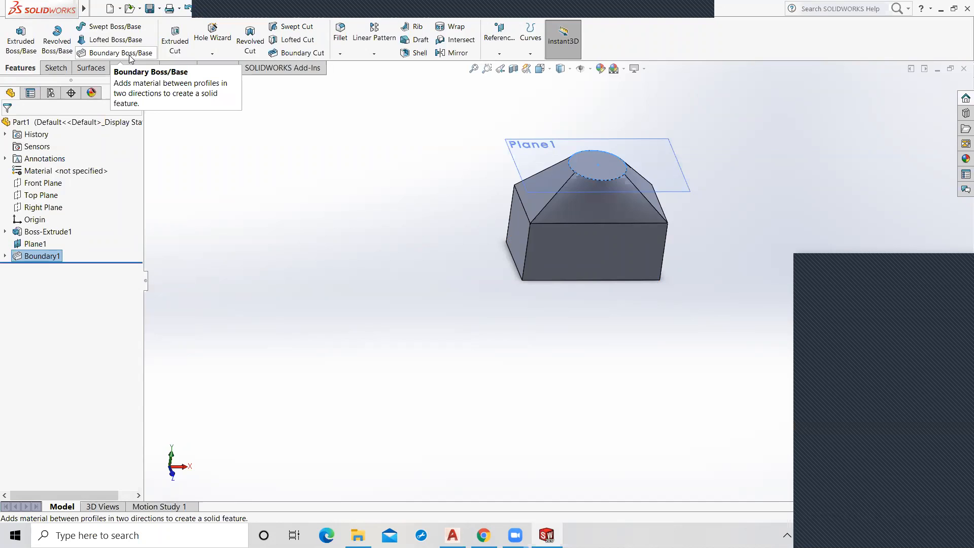
pyautogui.hotkey('ctrl', 'z')
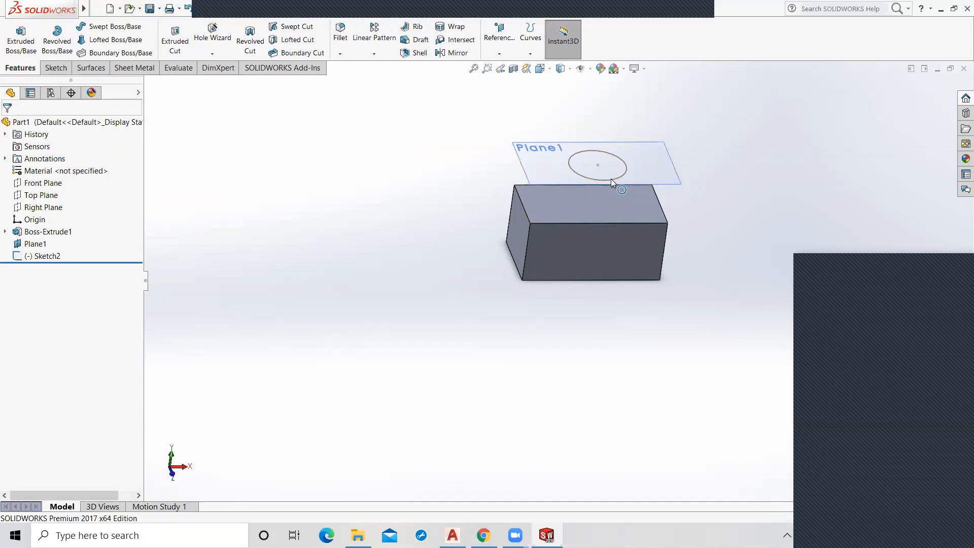
# Create a boundary boss between the block's top face and the circle sketch on the offset plane.
pyautogui.click(108, 54)
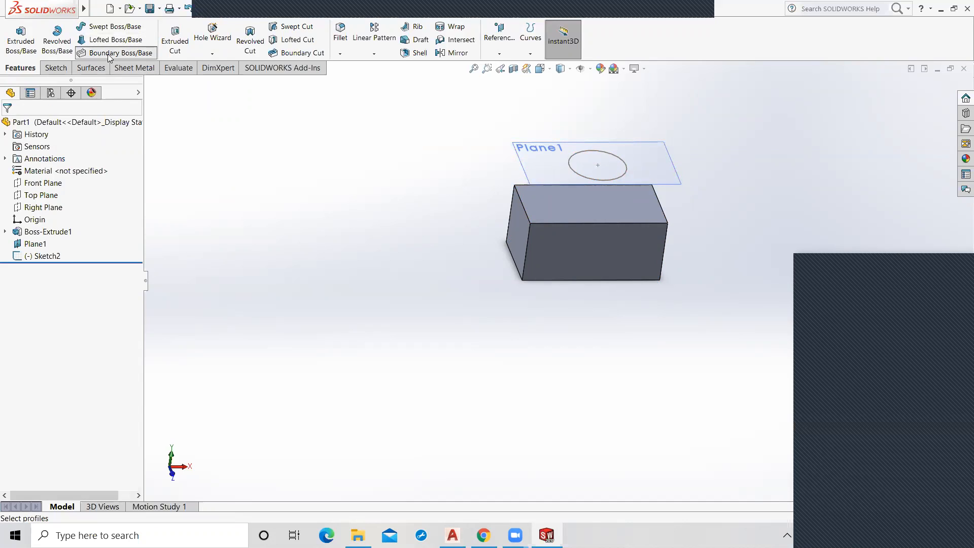
pyautogui.click(562, 217)
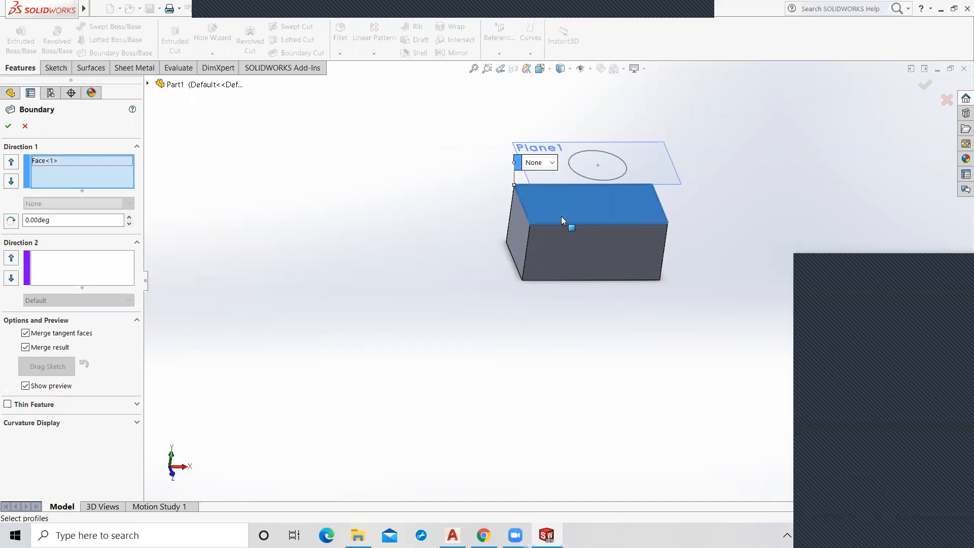
pyautogui.click(572, 169)
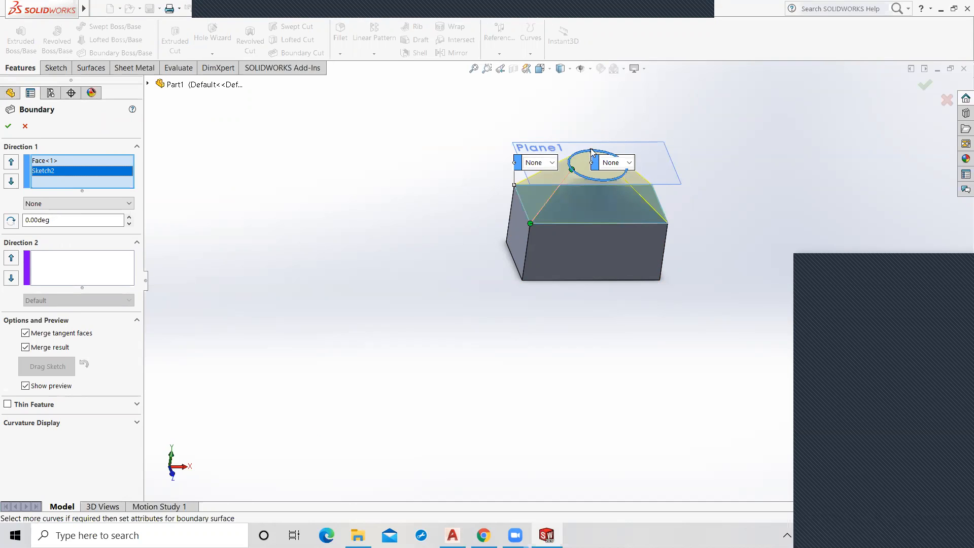
pyautogui.moveTo(467, 281); pyautogui.dragTo(511, 328, button='middle')
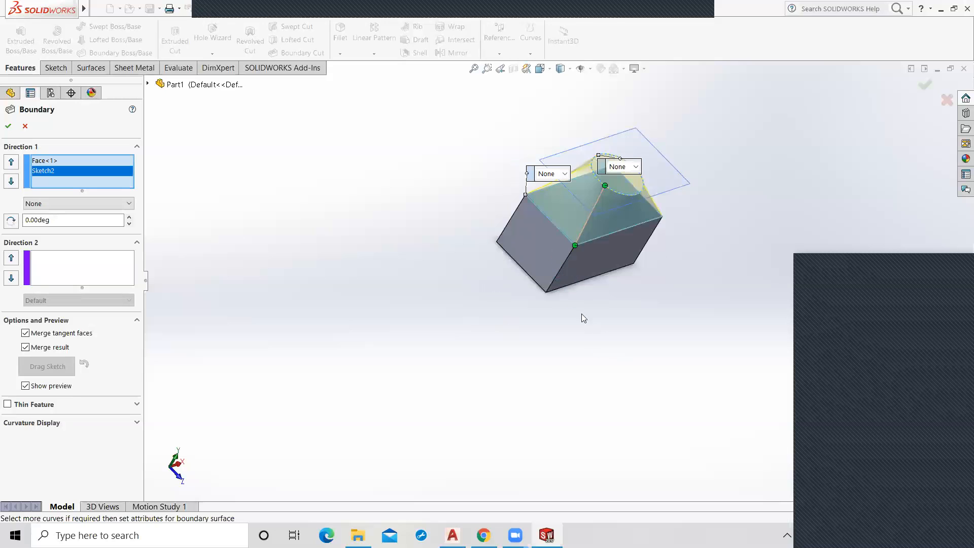
pyautogui.press('Delete')
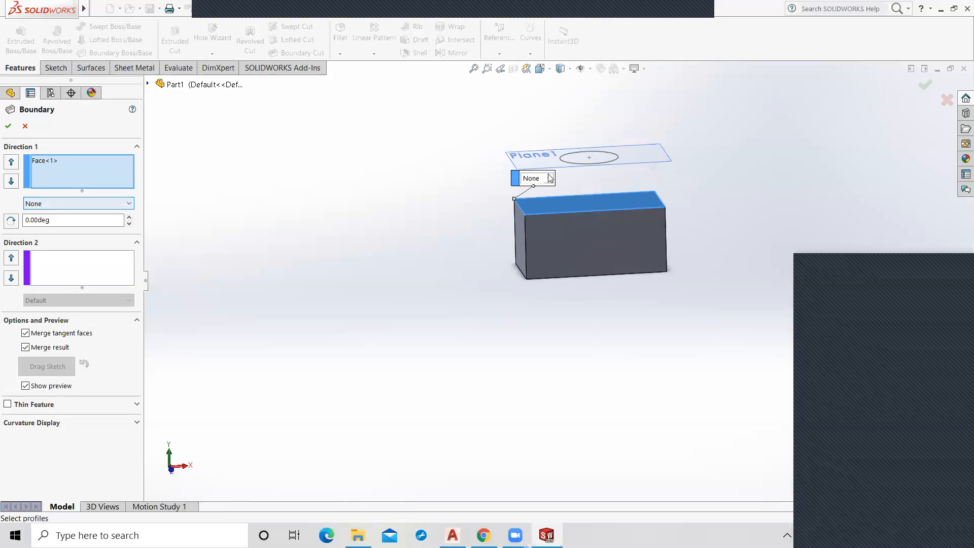
pyautogui.click(597, 162)
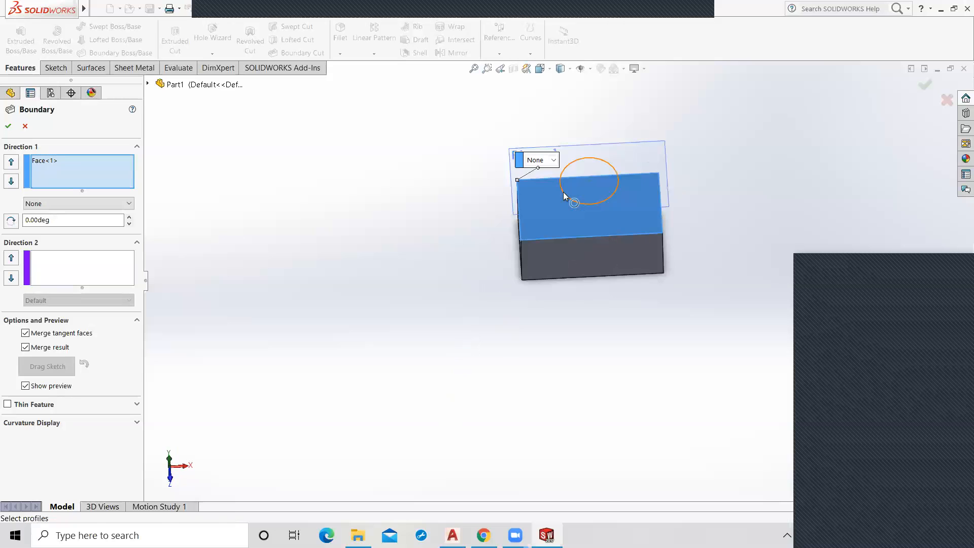
pyautogui.click(564, 197)
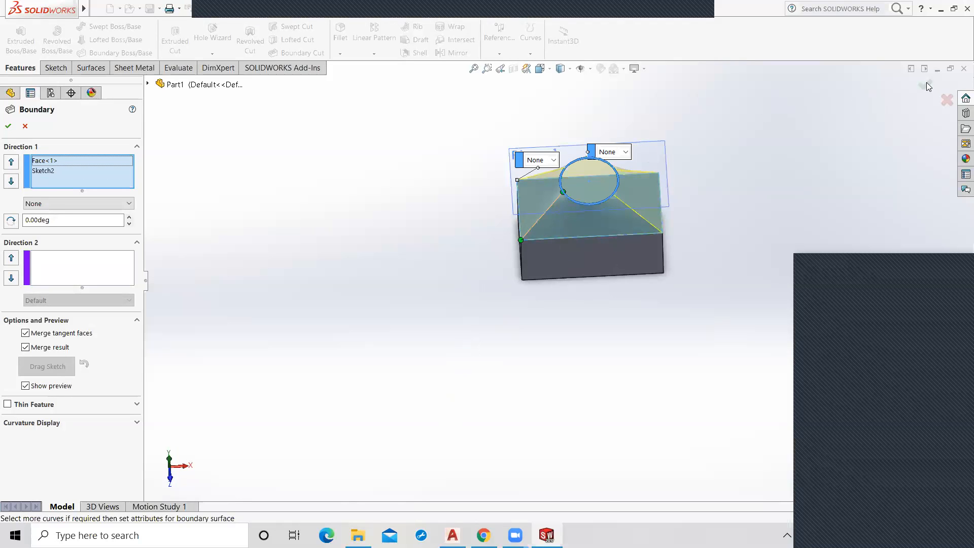
pyautogui.moveTo(486, 386); pyautogui.dragTo(484, 299, button='middle')
pyautogui.press('Return')
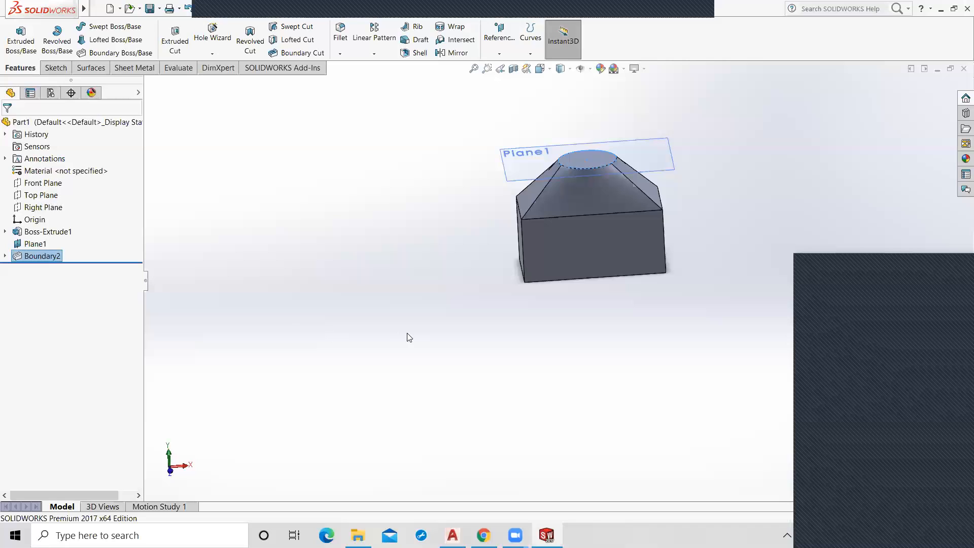
pyautogui.click(42, 195)
pyautogui.click(48, 183)
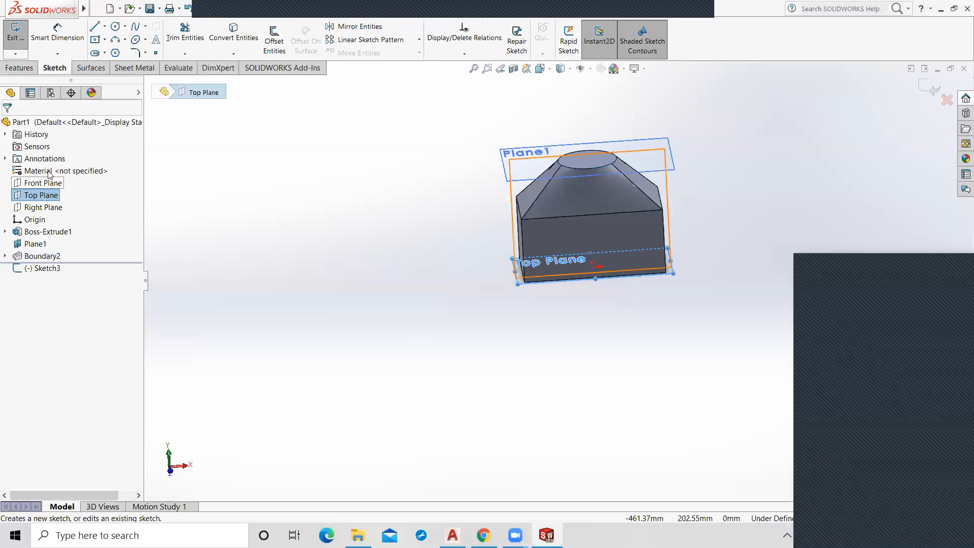
pyautogui.click(47, 179)
pyautogui.click(52, 163)
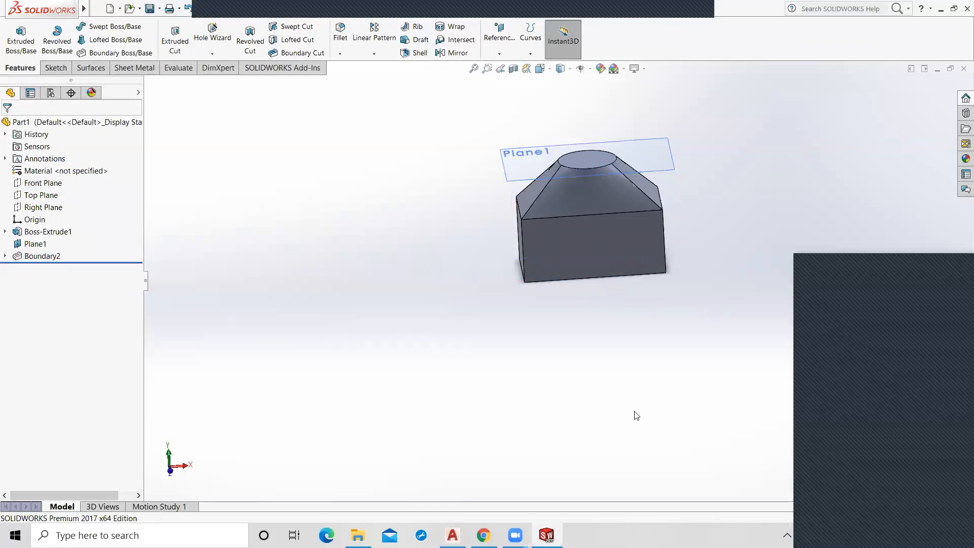
# Start a sketch on the Front Plane and draw a free-standing vertical line to the left of the block.
pyautogui.moveTo(637, 416); pyautogui.dragTo(638, 381, button='middle')
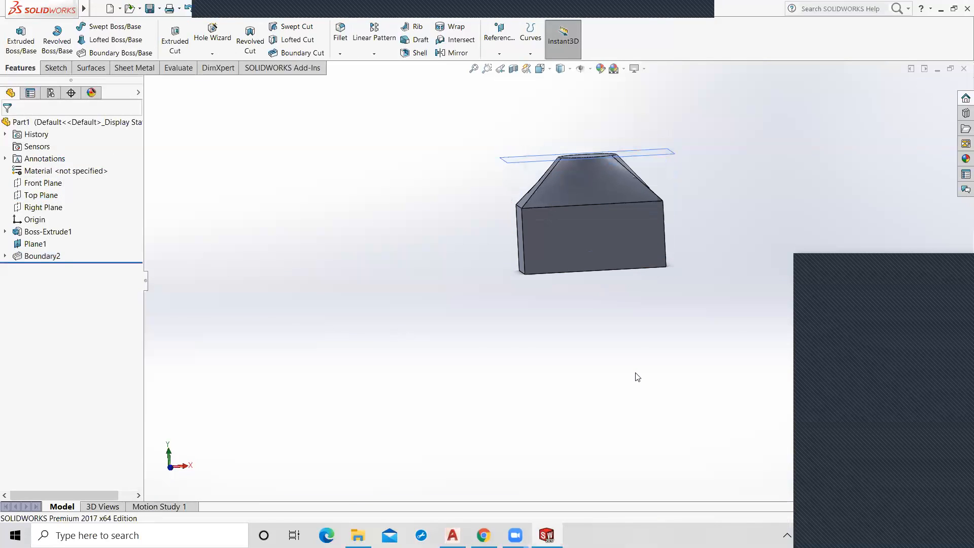
pyautogui.hotkey('ctrl', '1')
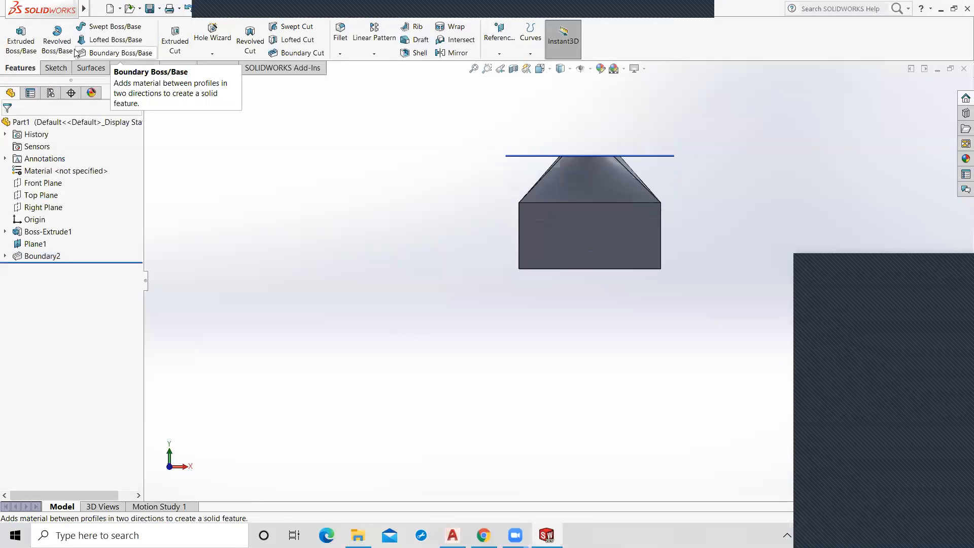
pyautogui.click(52, 68)
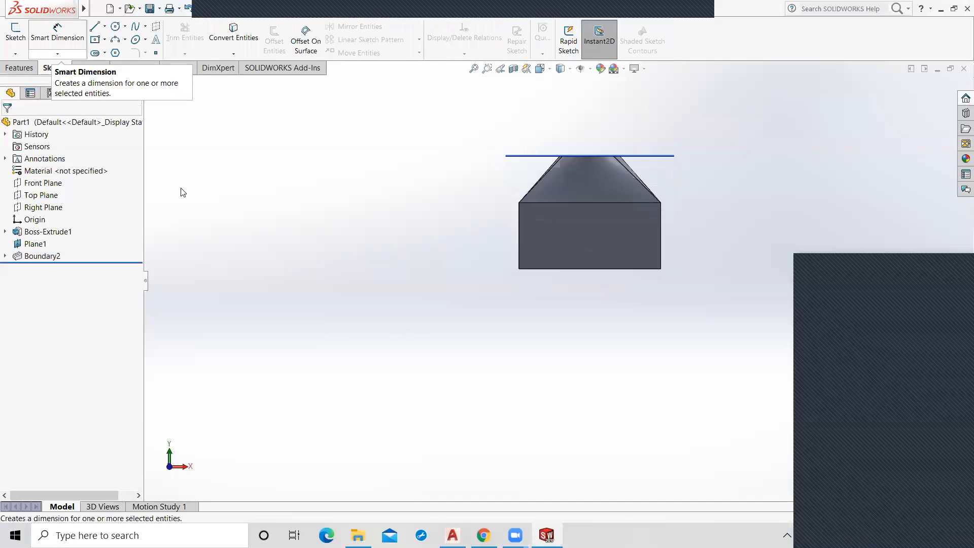
pyautogui.rightClick(50, 182)
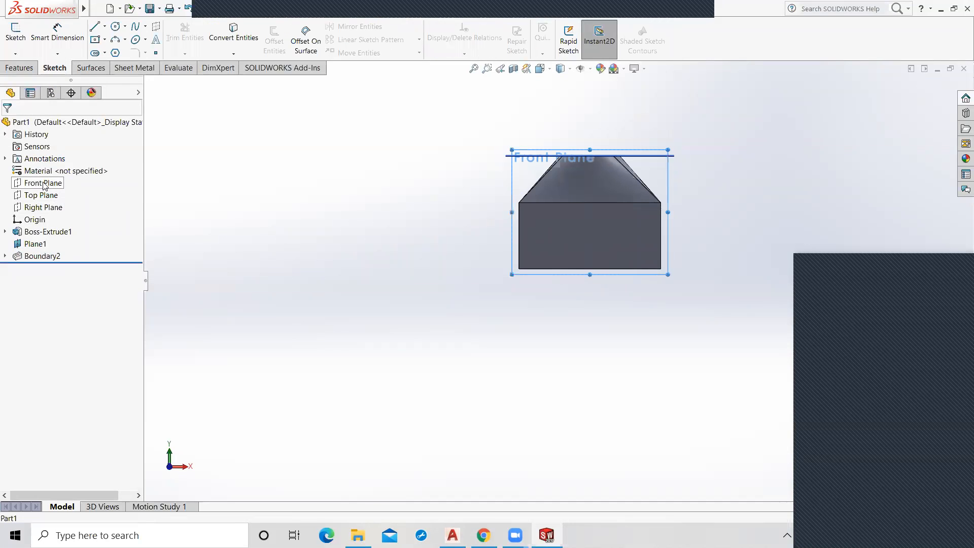
pyautogui.click(53, 170)
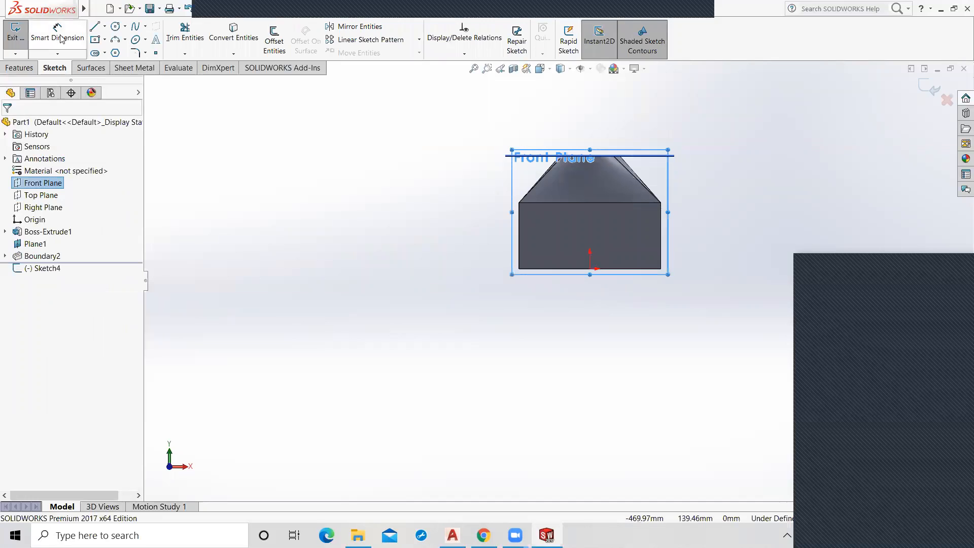
pyautogui.click(95, 27)
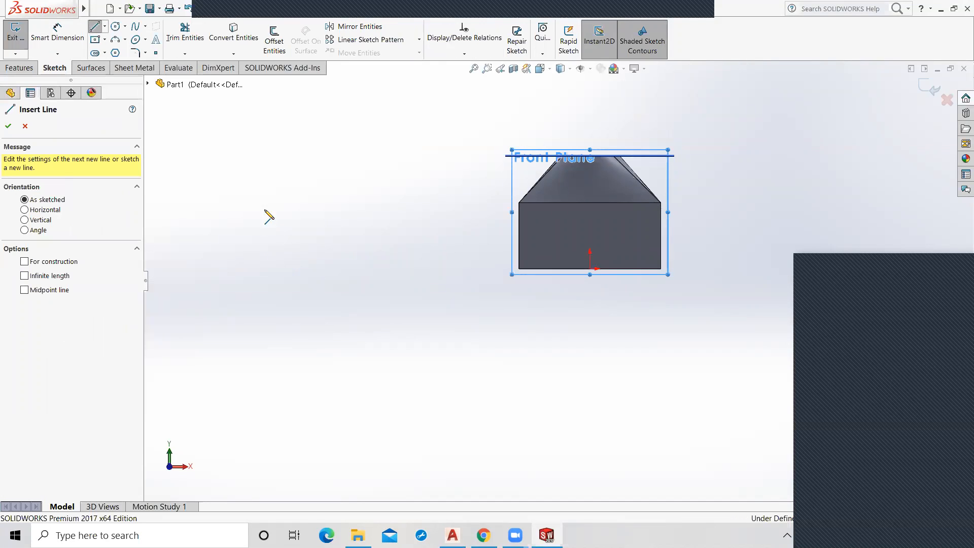
pyautogui.click(265, 202)
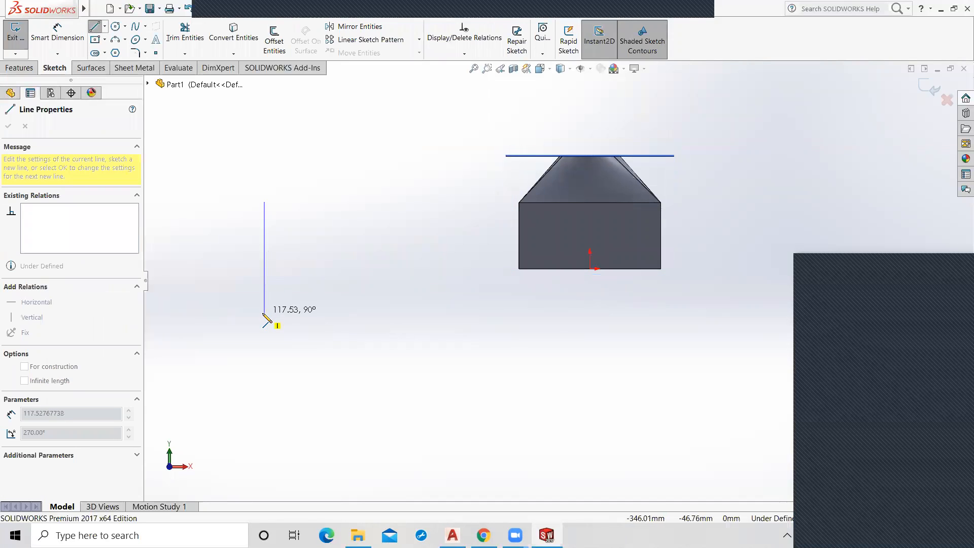
pyautogui.click(264, 299)
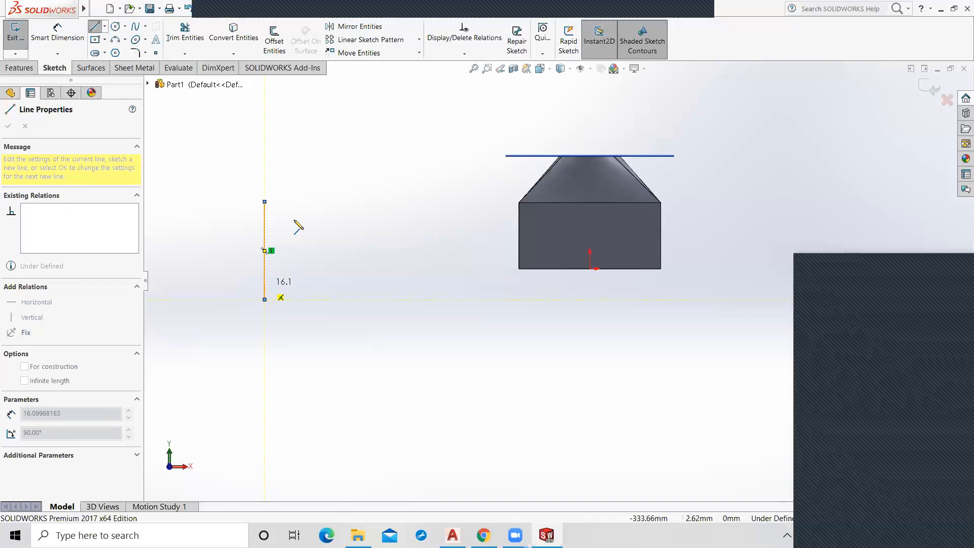
pyautogui.doubleClick(302, 195)
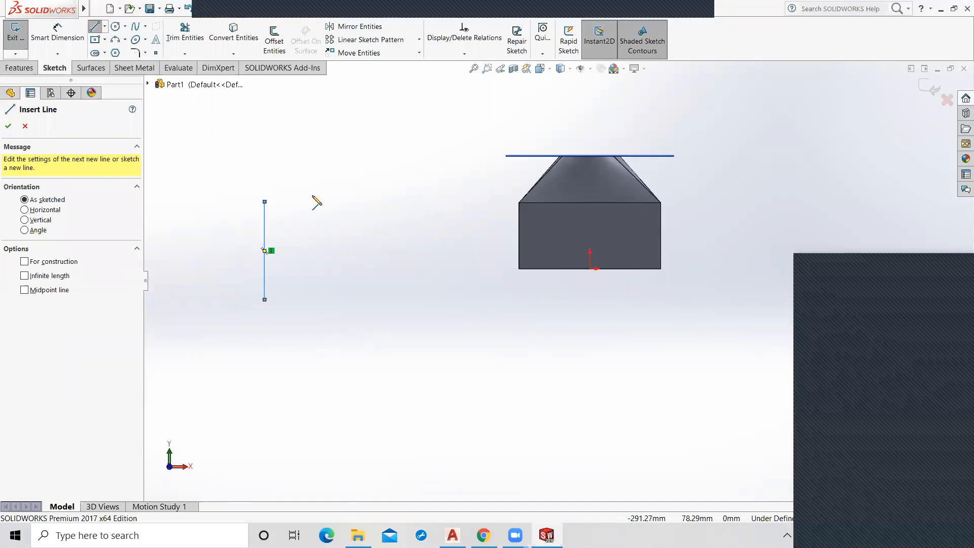
# Draw a horizontal line about 112 mm long, above and to the right of the vertical line without touching it.
pyautogui.click(317, 158)
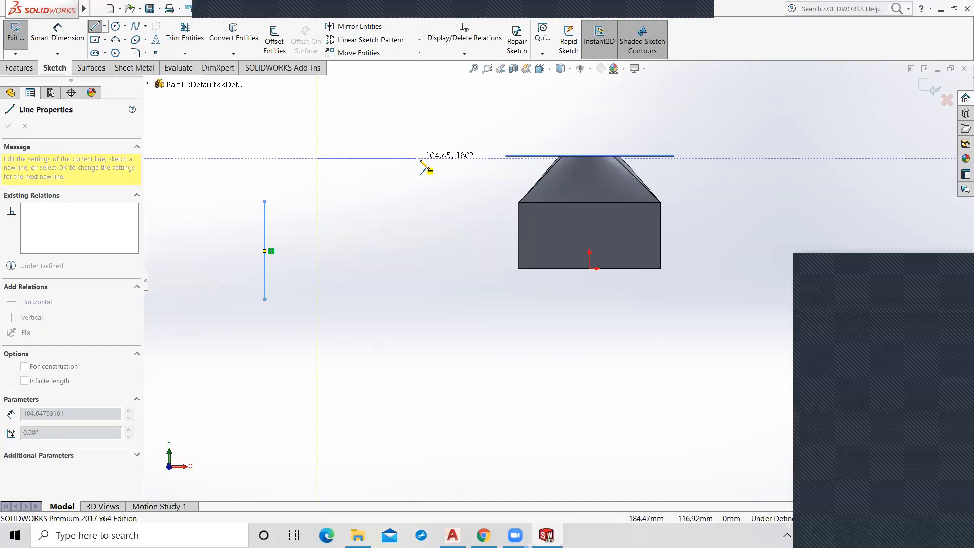
pyautogui.doubleClick(423, 159)
pyautogui.rightClick(360, 210)
pyautogui.click(383, 221)
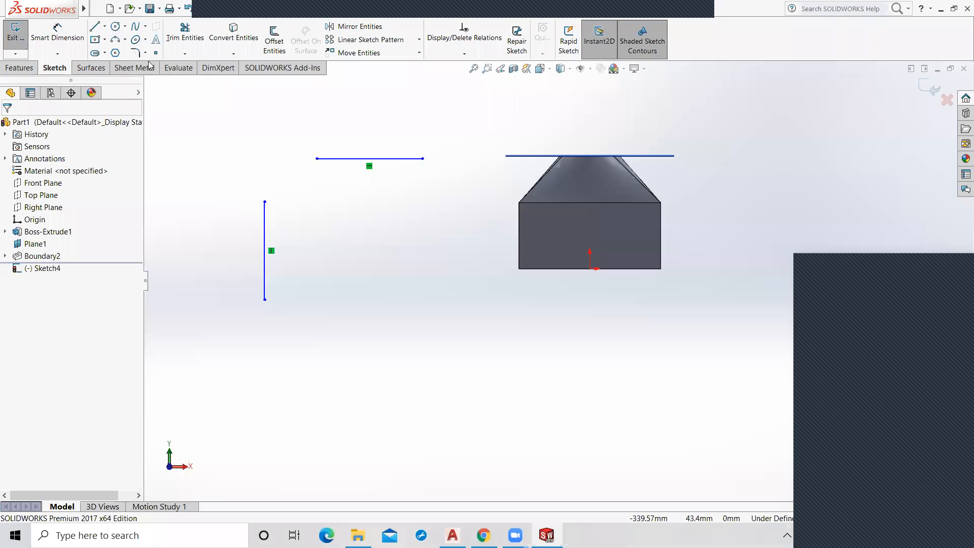
# Join the vertical and horizontal lines with a 50 mm sketch fillet and close the sketch.
pyautogui.click(329, 161)
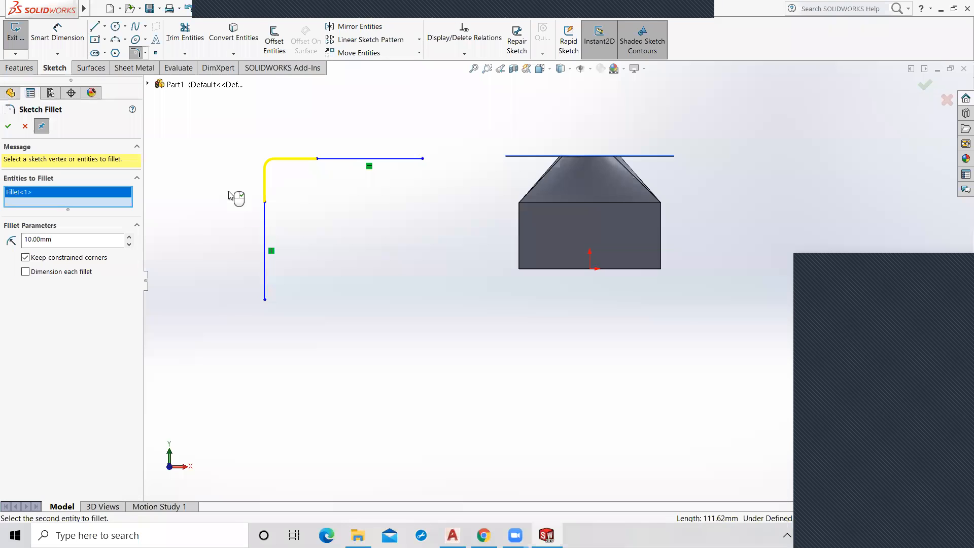
pyautogui.click(128, 237)
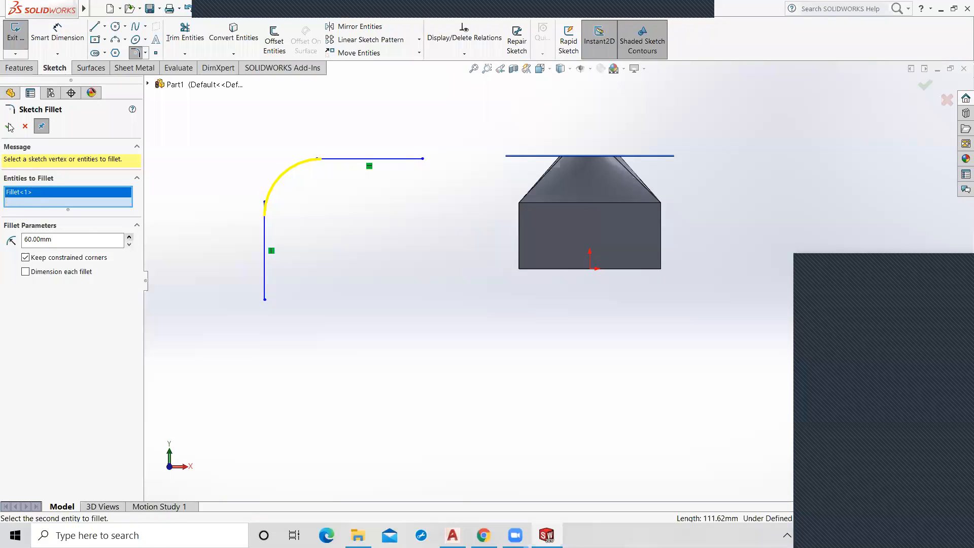
pyautogui.click(129, 245)
pyautogui.click(8, 127)
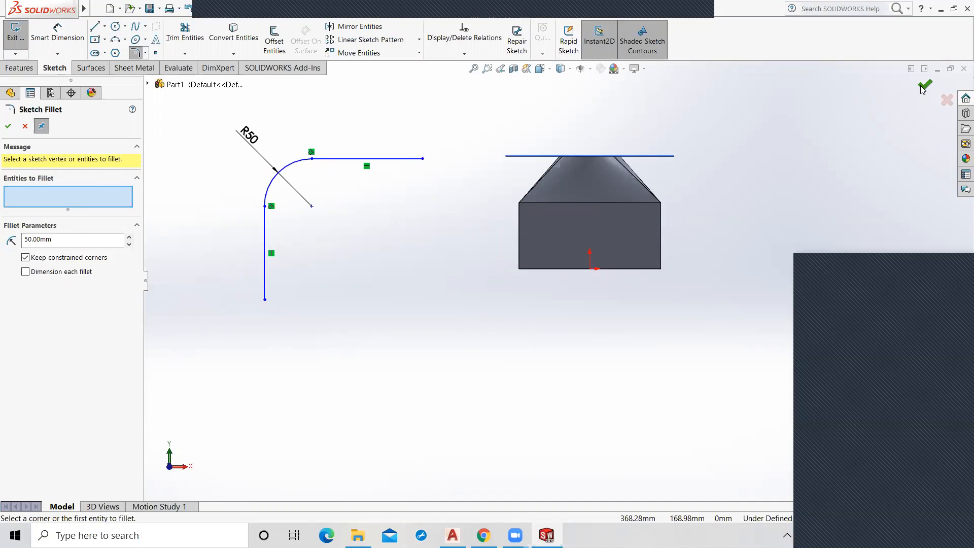
pyautogui.click(924, 87)
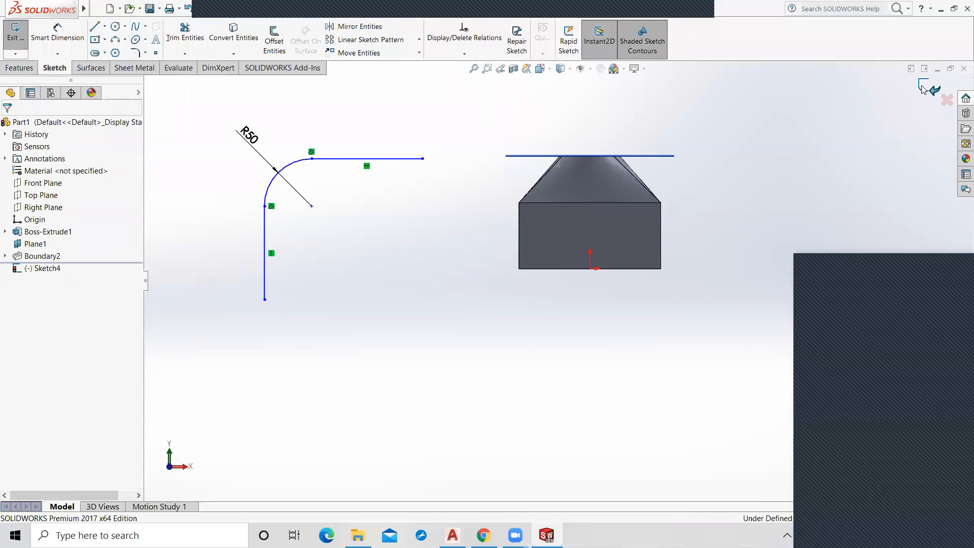
pyautogui.click(933, 89)
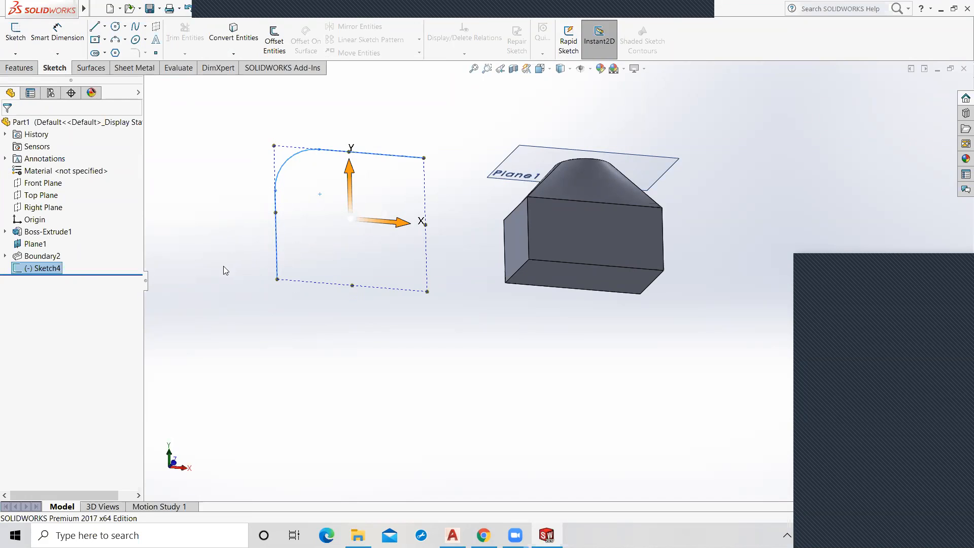
pyautogui.click(293, 337)
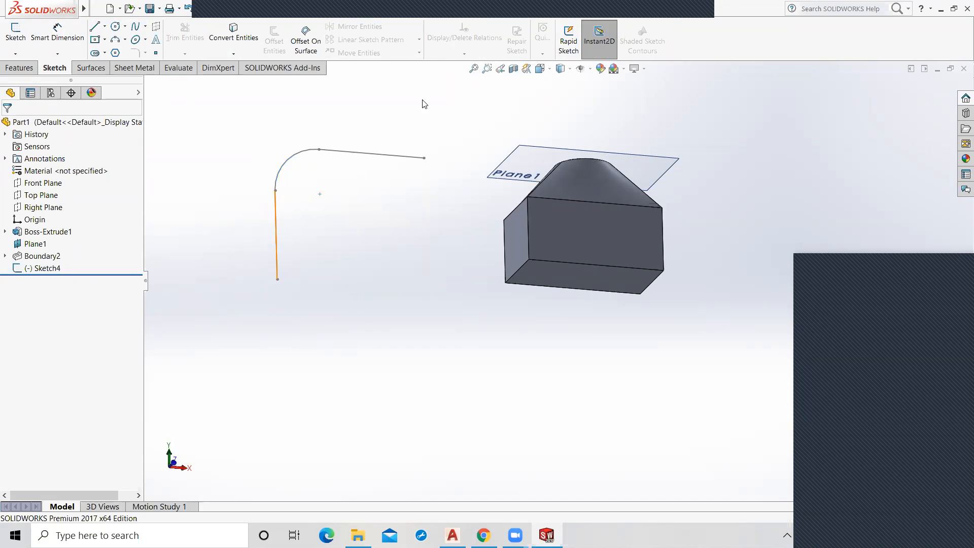
# Create a reference plane through the lower endpoint of the path's vertical line, perpendicular to that line.
pyautogui.click(18, 68)
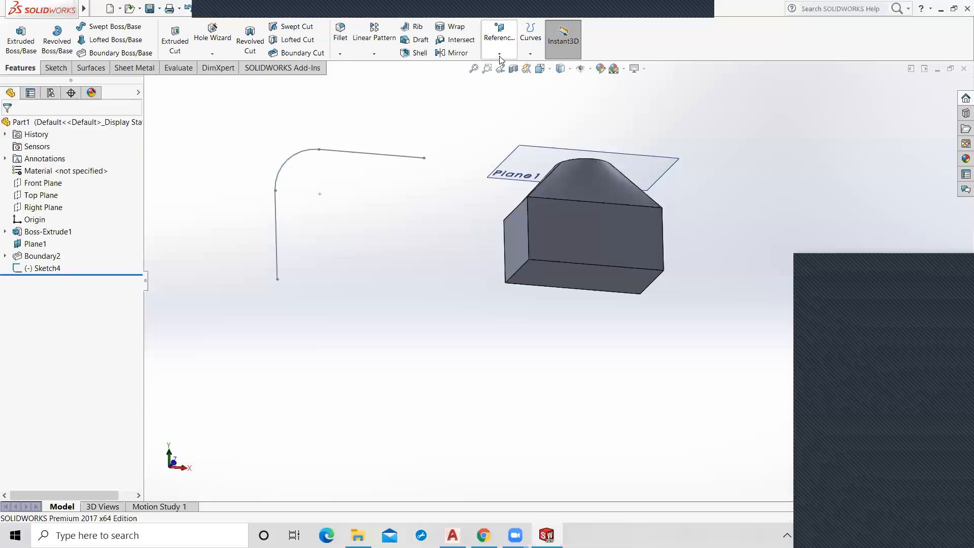
pyautogui.click(277, 280)
pyautogui.click(275, 240)
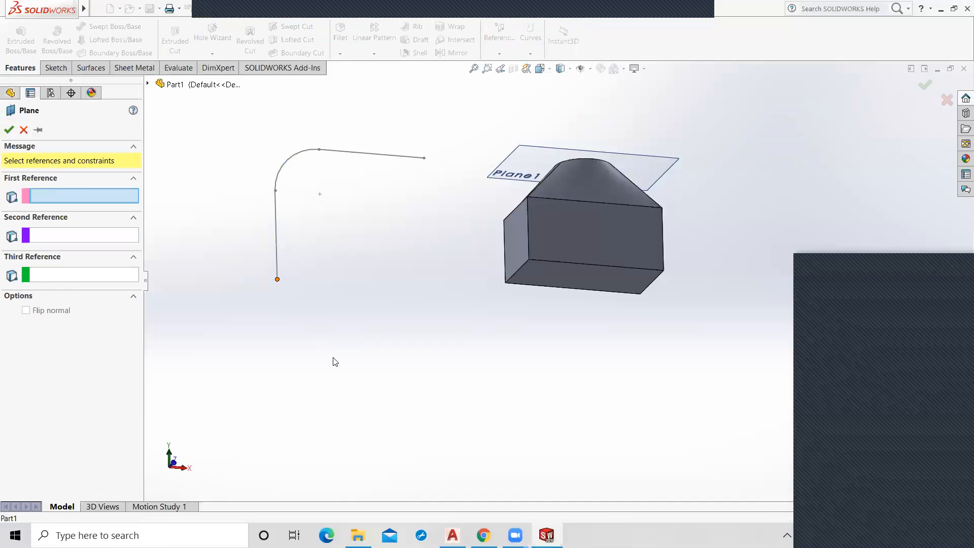
pyautogui.moveTo(332, 328)
pyautogui.mouseDown(button='middle')
pyautogui.moveTo(335, 285)
pyautogui.moveTo(364, 257)
pyautogui.moveTo(425, 288)
pyautogui.mouseUp(button='middle')
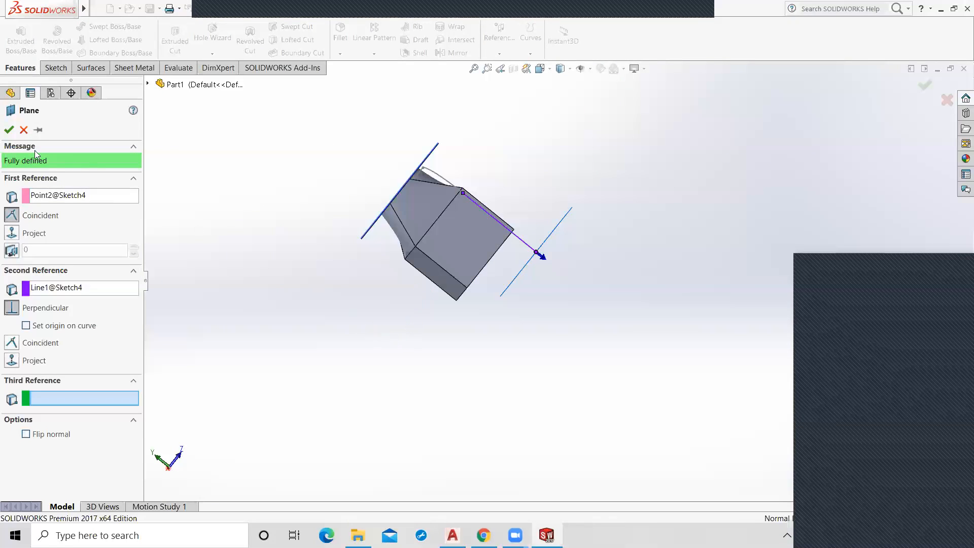
pyautogui.click(9, 129)
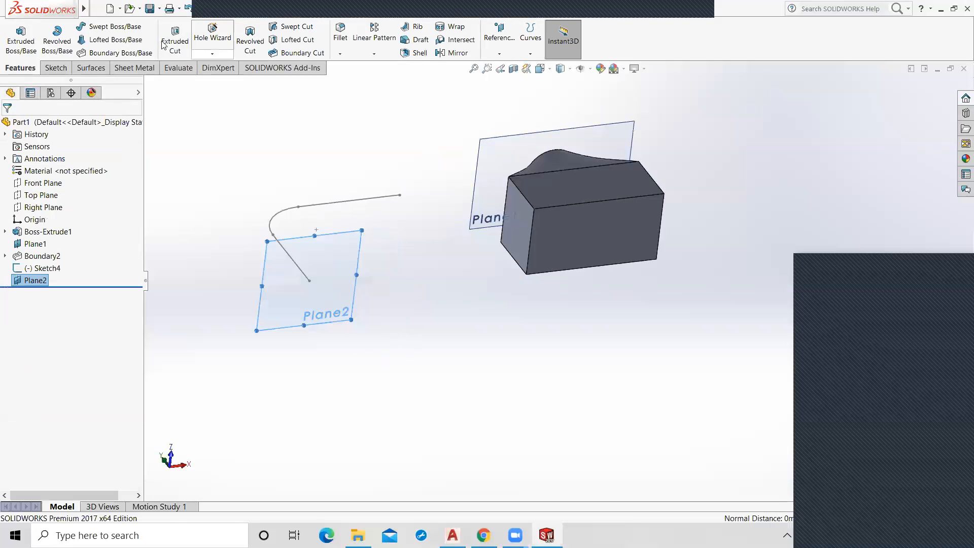
# Sketch a circle of about 26 mm radius on the new perpendicular plane, centred on the path's endpoint.
pyautogui.click(90, 68)
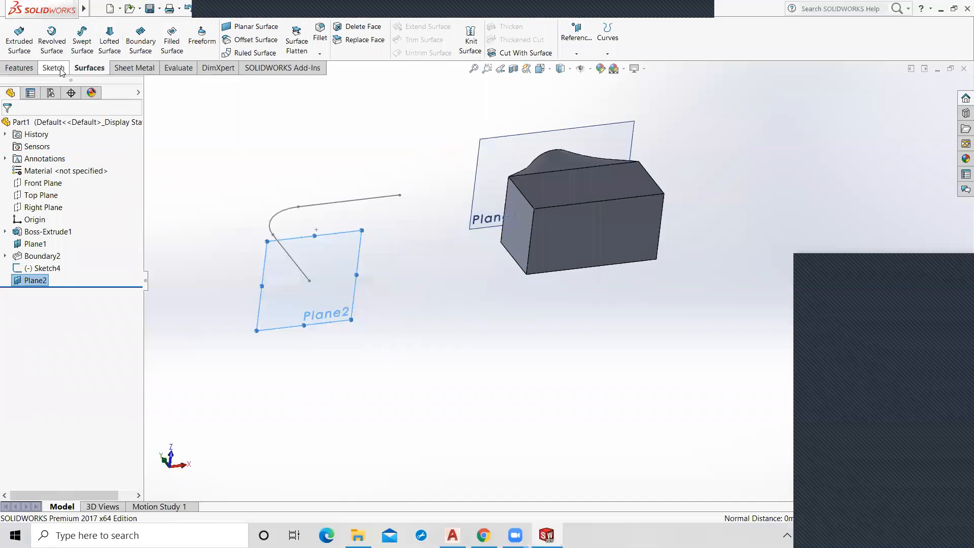
pyautogui.click(60, 70)
pyautogui.click(116, 27)
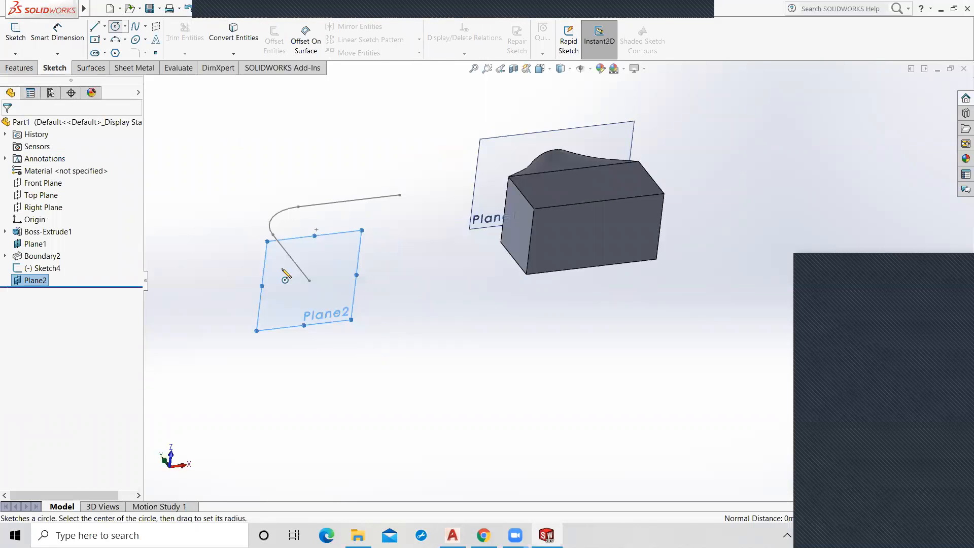
pyautogui.click(310, 280)
pyautogui.click(327, 302)
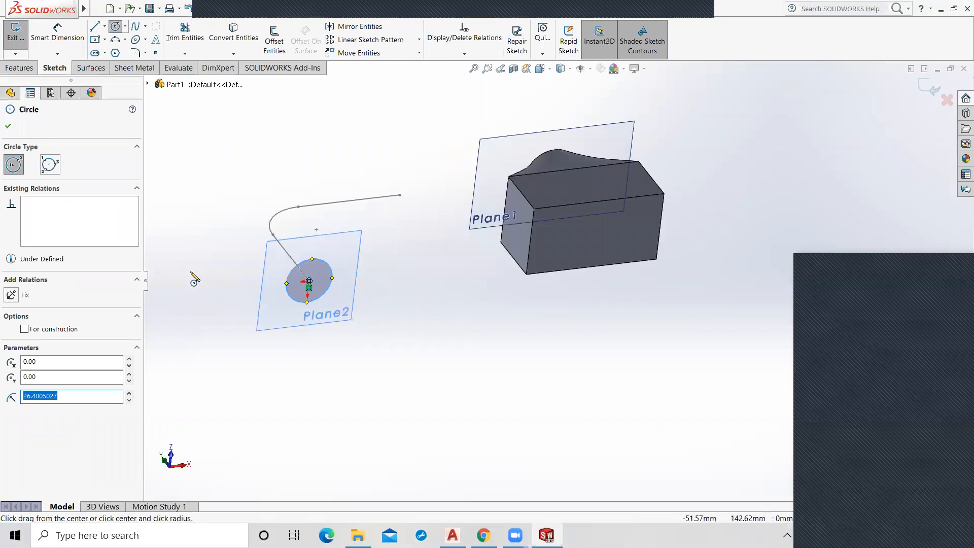
pyautogui.click(9, 126)
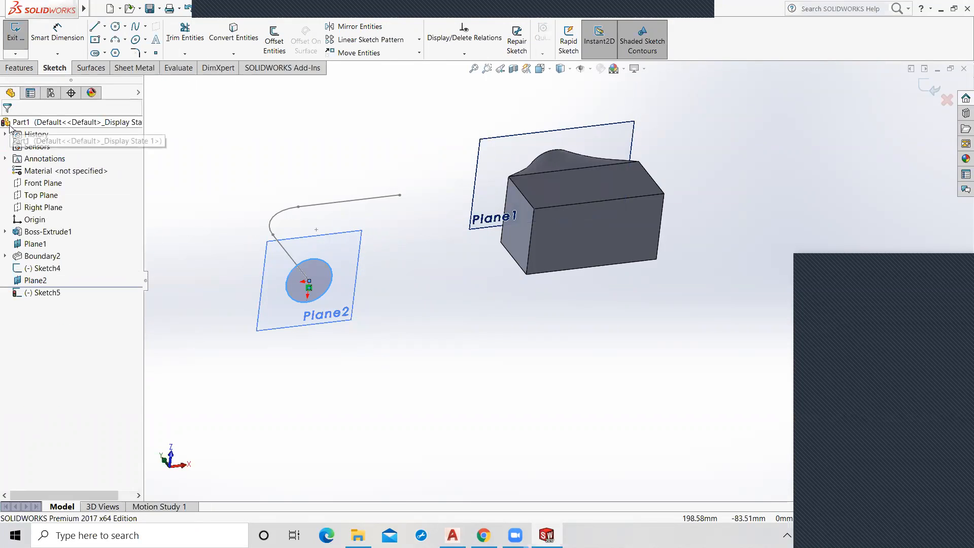
# Close the circle sketch and sweep the circle along the filleted path with Swept Boss/Base.
pyautogui.click(931, 86)
pyautogui.moveTo(537, 289); pyautogui.dragTo(520, 355, button='middle')
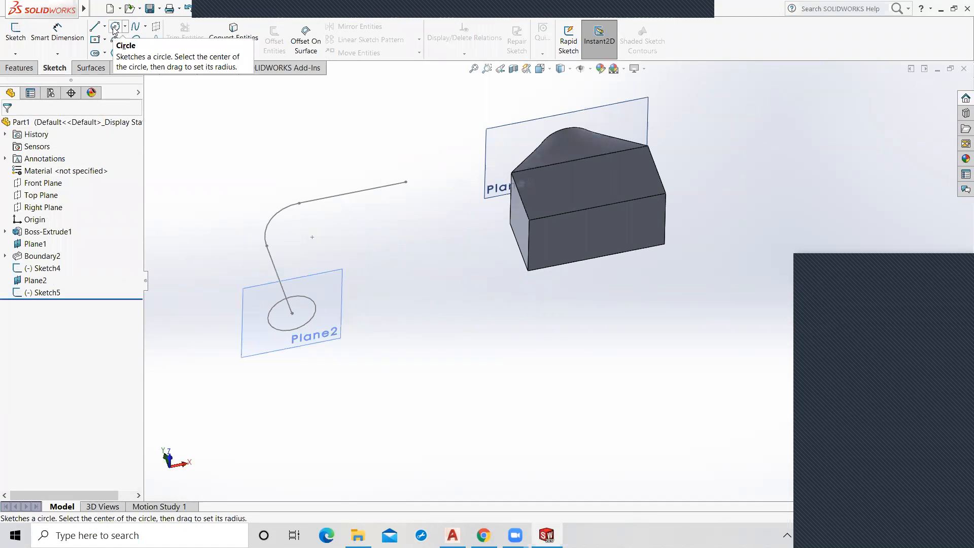
pyautogui.click(20, 67)
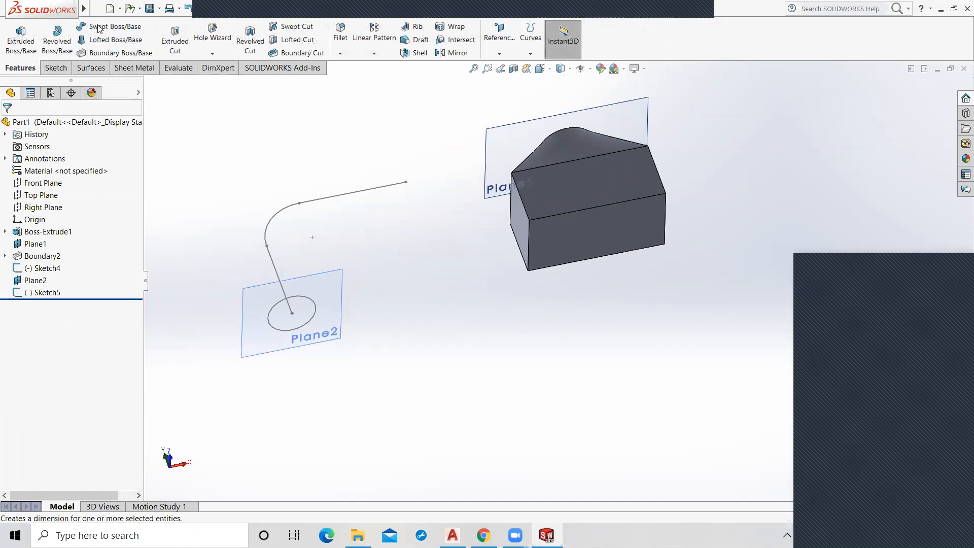
pyautogui.click(99, 28)
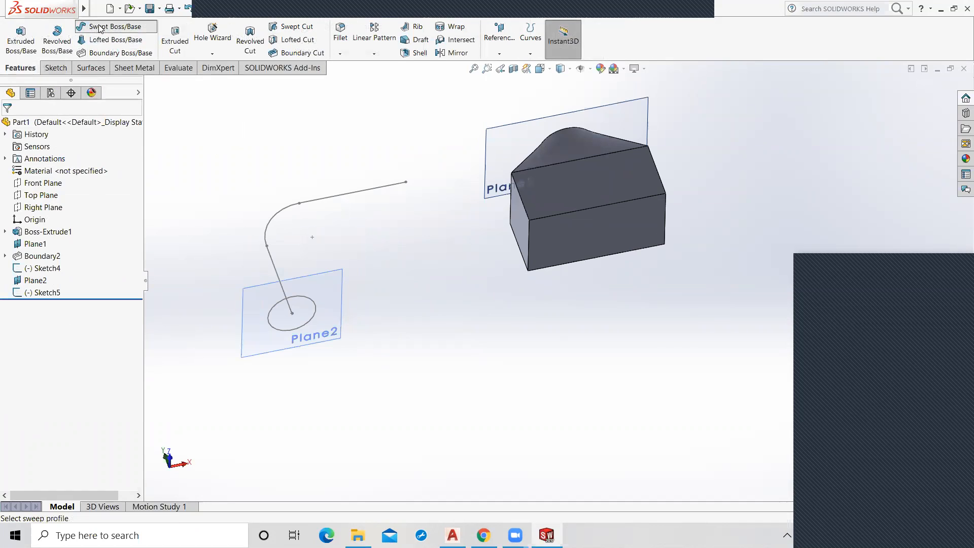
pyautogui.click(271, 312)
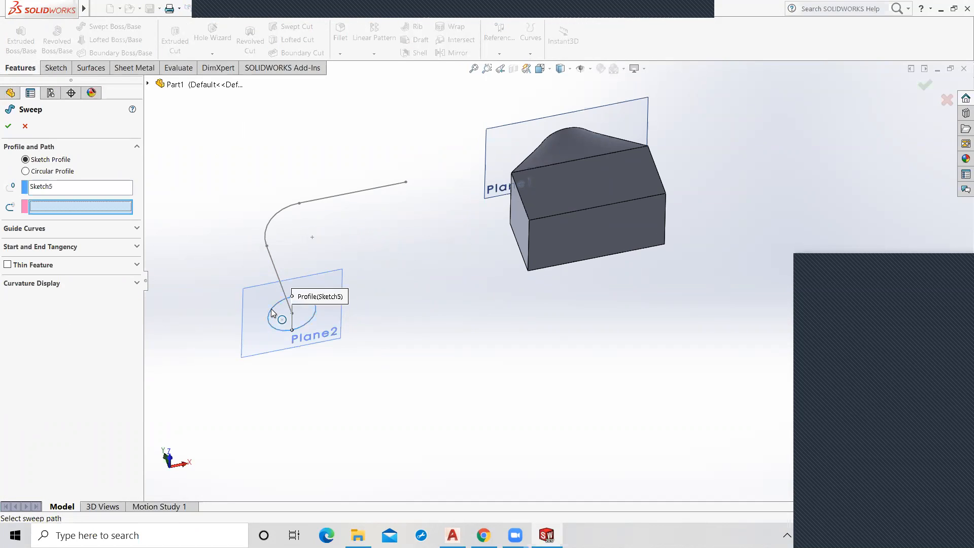
pyautogui.click(270, 263)
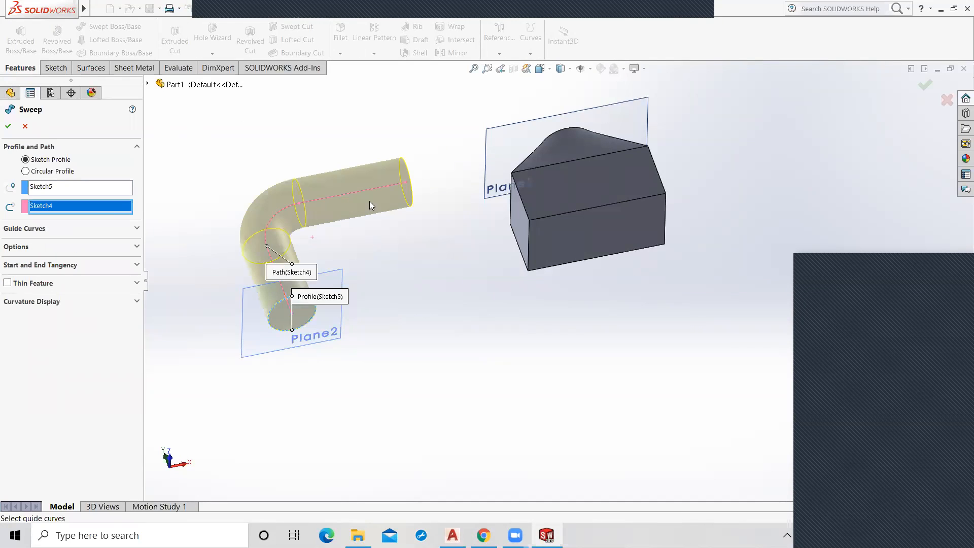
pyautogui.moveTo(454, 307); pyautogui.dragTo(452, 341, button='middle')
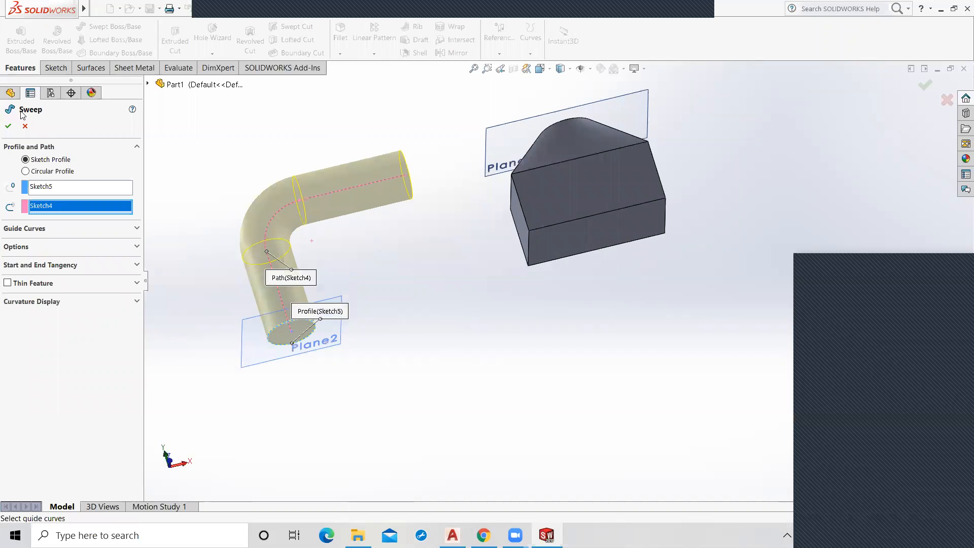
pyautogui.click(8, 126)
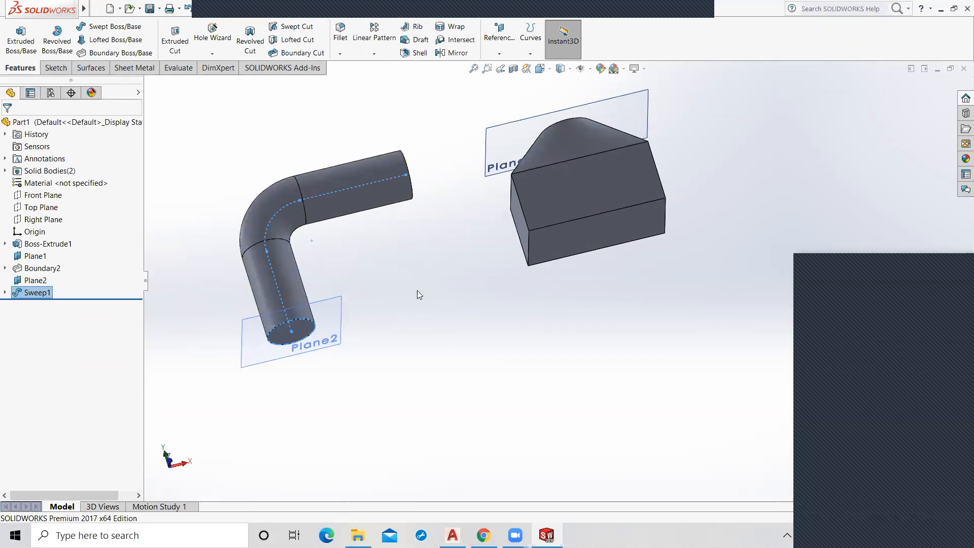
pyautogui.moveTo(411, 250); pyautogui.dragTo(420, 244, button='middle')
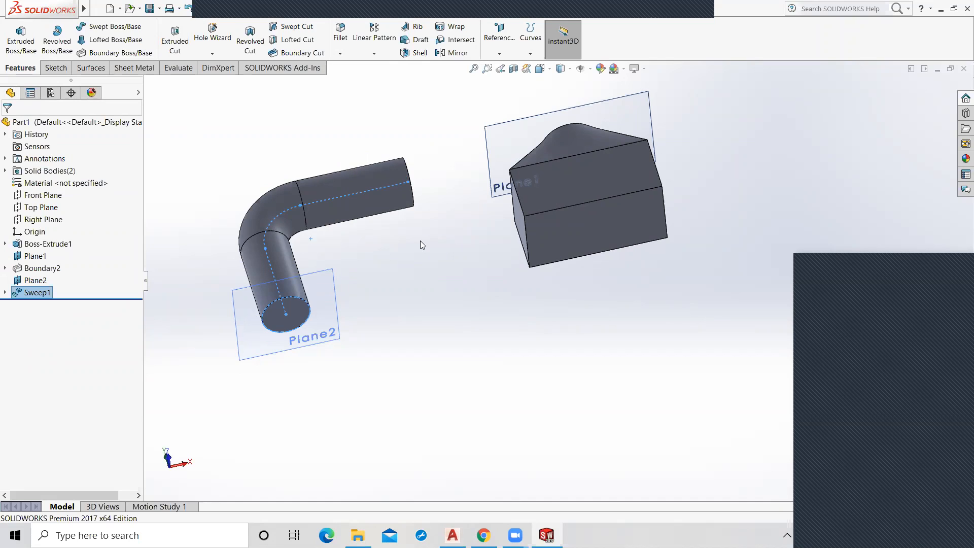
pyautogui.moveTo(409, 241); pyautogui.dragTo(414, 296, button='middle')
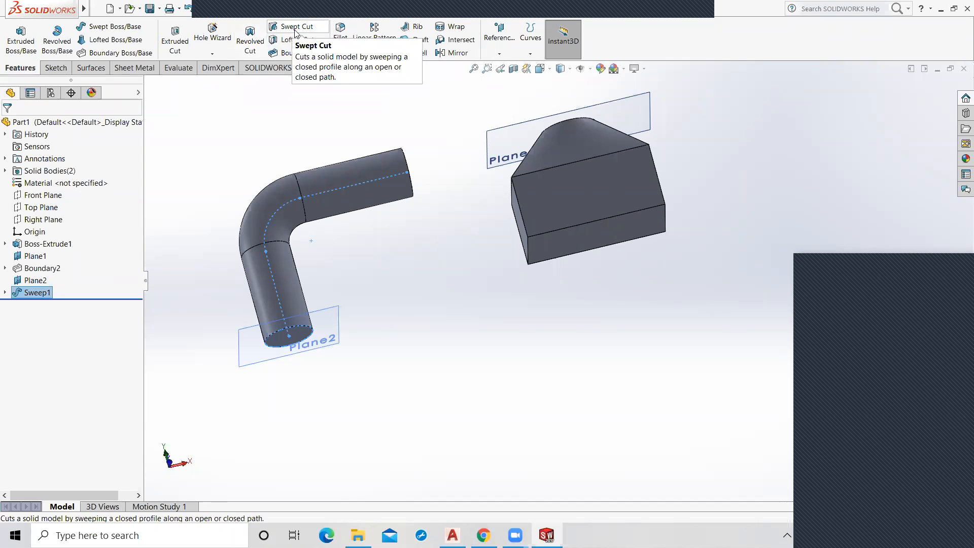
pyautogui.click(213, 56)
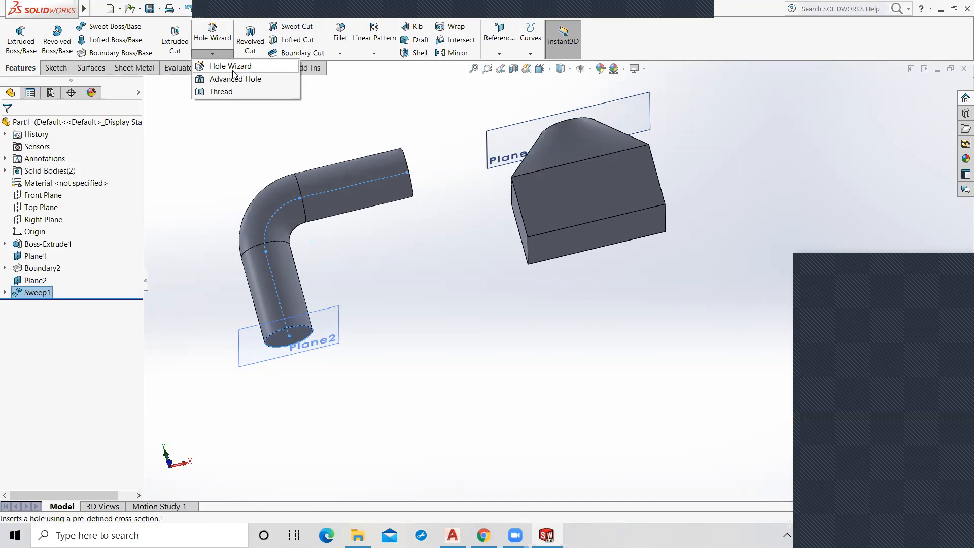
pyautogui.click(235, 147)
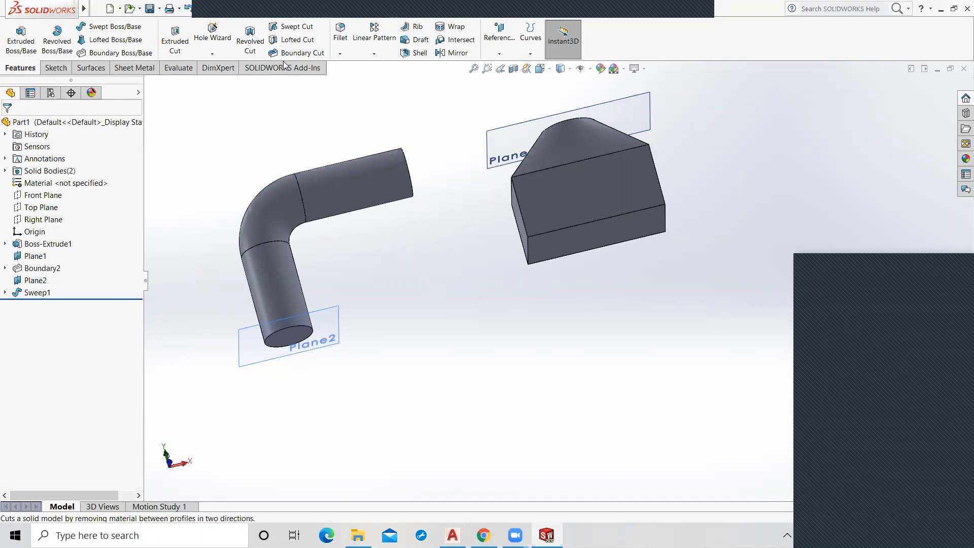
# Sketch a circle of about 17 mm radius on Plane2, centred on the swept pipe's end face.
pyautogui.moveTo(371, 324); pyautogui.dragTo(366, 250, button='middle')
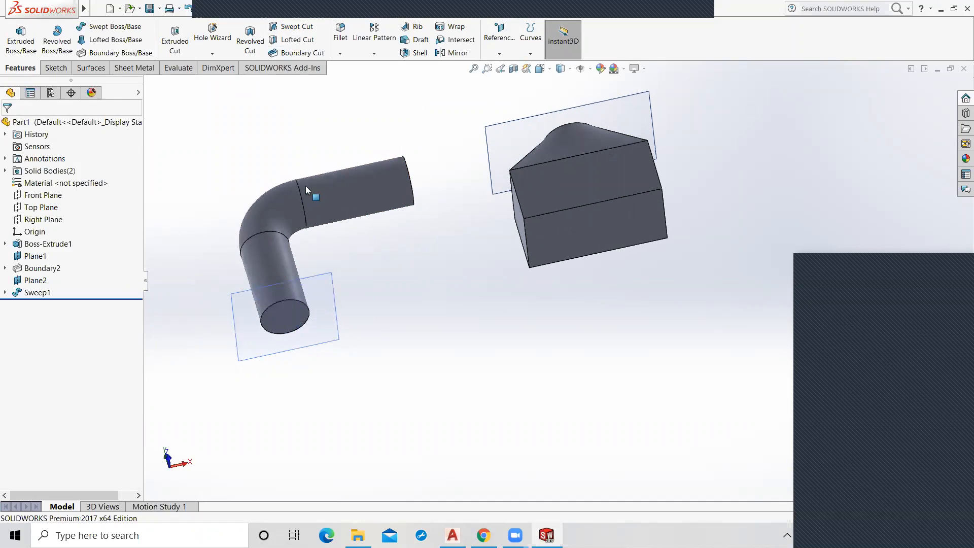
pyautogui.moveTo(242, 233); pyautogui.dragTo(269, 258, button='middle')
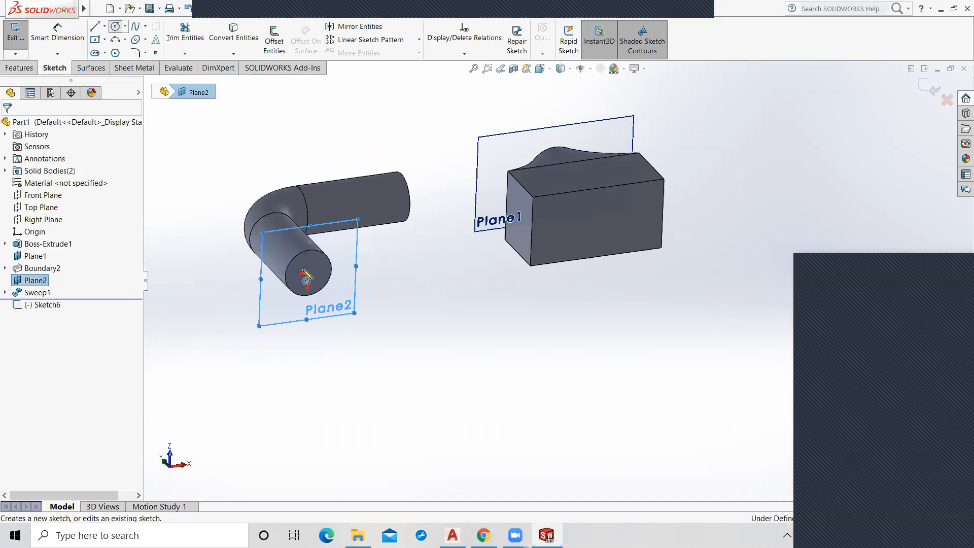
pyautogui.click(310, 273)
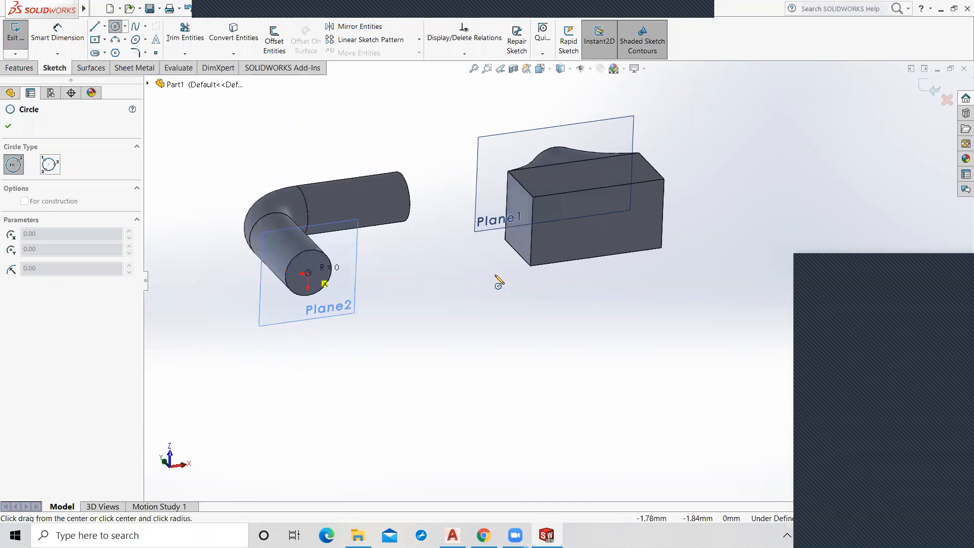
pyautogui.scroll(-5, 499, 281)
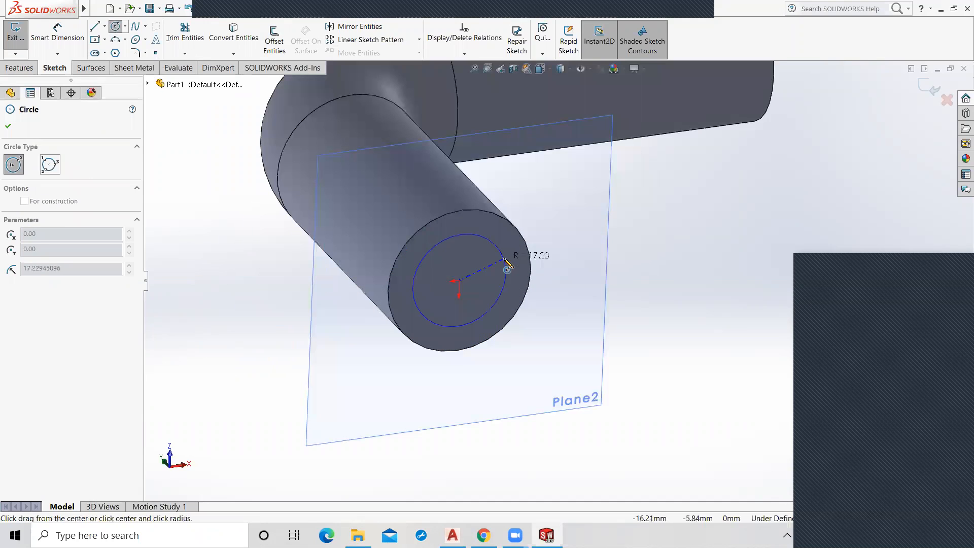
pyautogui.click(505, 260)
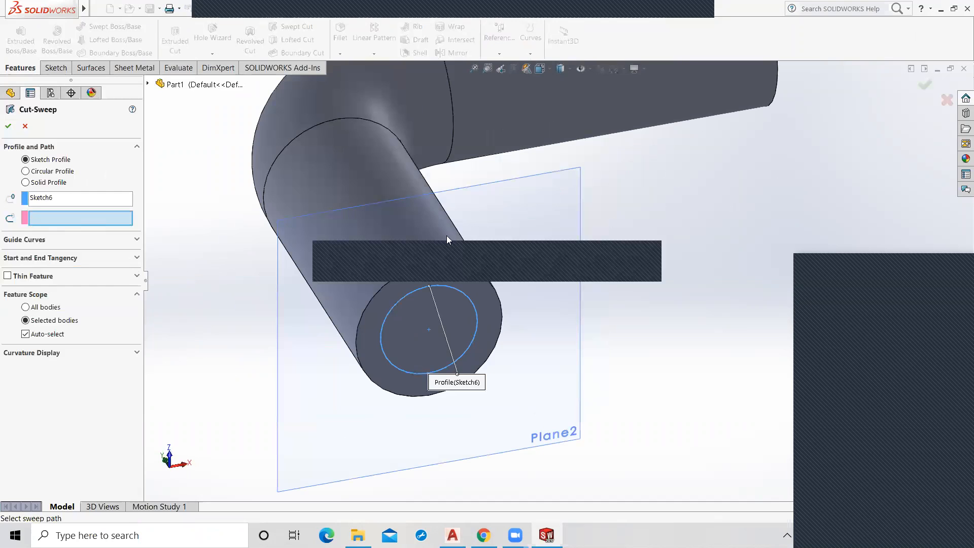
# Hollow the pipe with a Swept Cut, using the smaller circle as profile and the original sweep's path, Sketch4.
pyautogui.scroll(2, 447, 235)
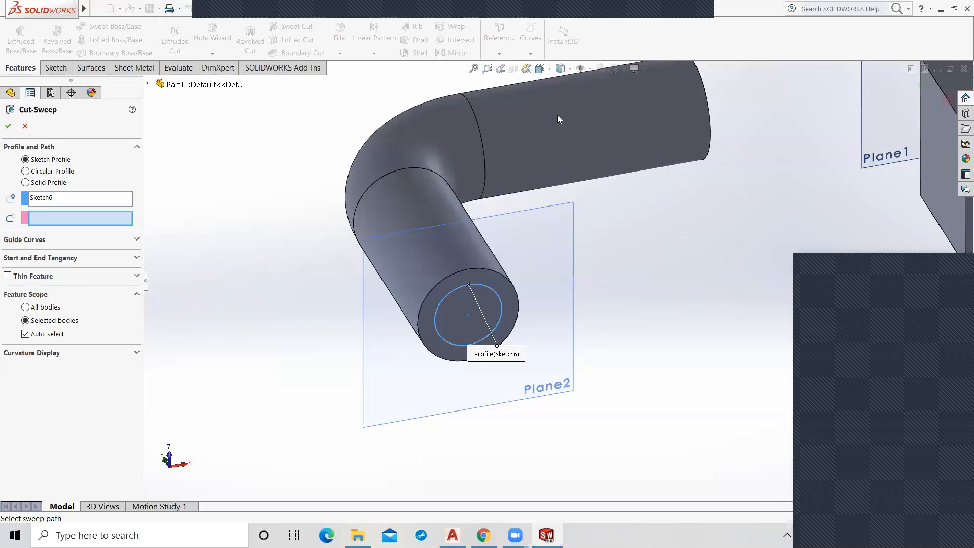
pyautogui.click(147, 83)
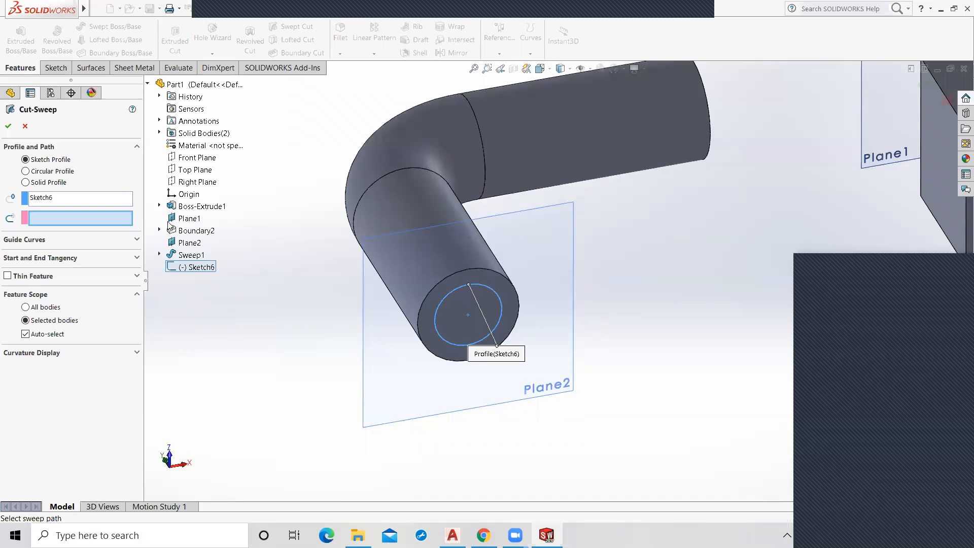
pyautogui.click(159, 254)
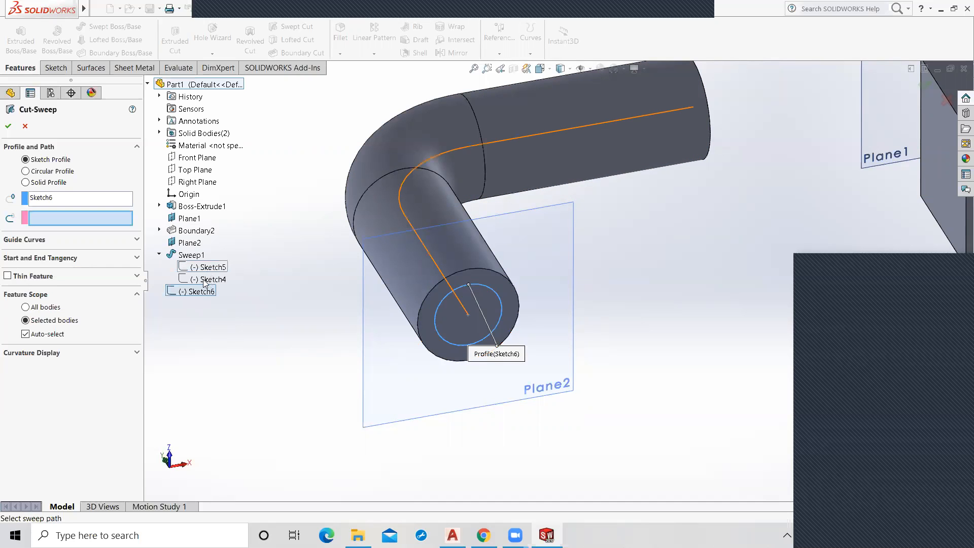
pyautogui.click(202, 281)
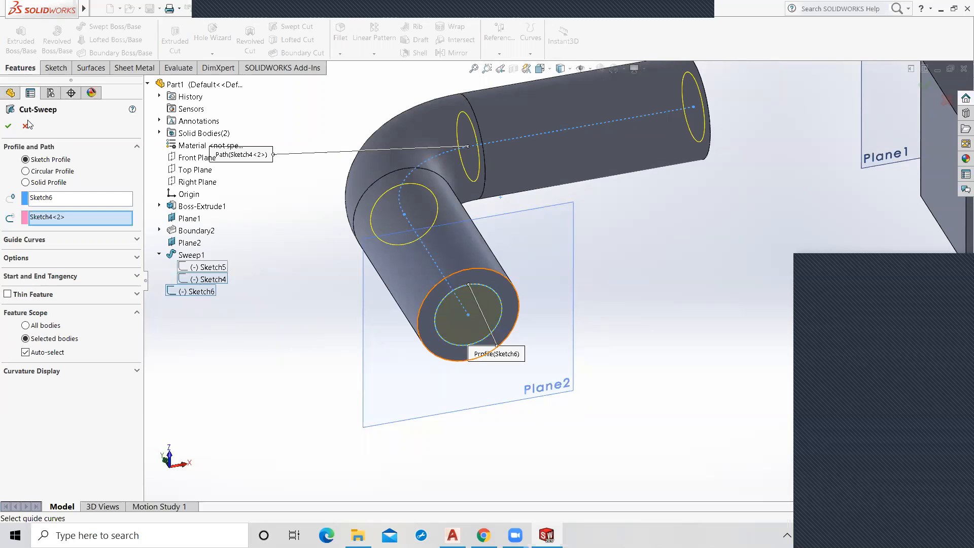
pyautogui.click(9, 127)
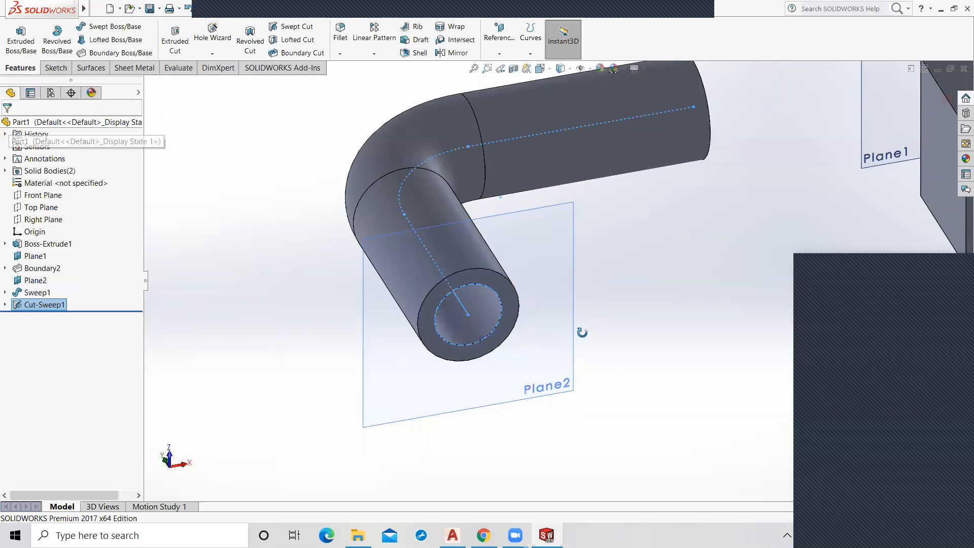
# Examine the hollowed pipe from several angles, checking the bore at both open ends.
pyautogui.scroll(2, 556, 310)
pyautogui.moveTo(556, 311)
pyautogui.mouseDown(button='middle')
pyautogui.moveTo(549, 266)
pyautogui.moveTo(558, 308)
pyautogui.mouseUp(button='middle')
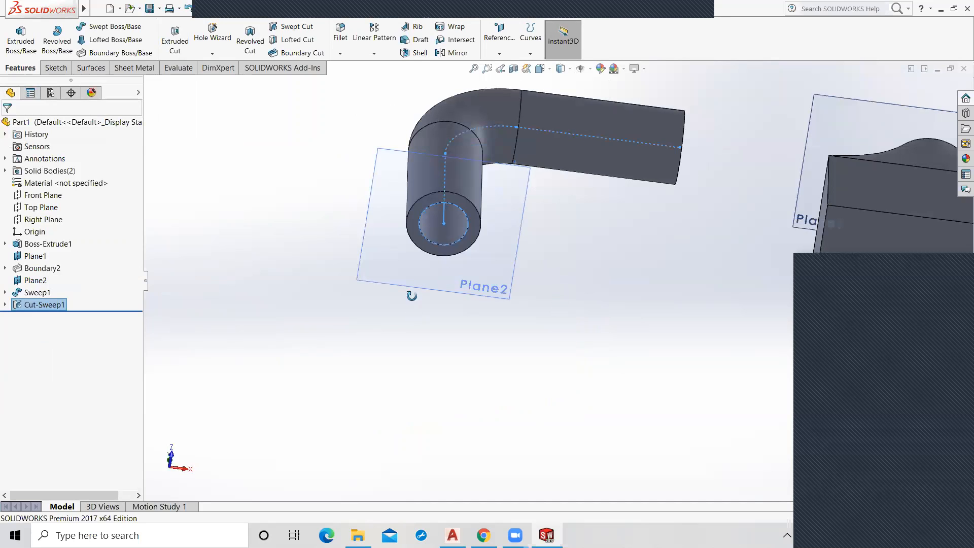
pyautogui.moveTo(420, 248); pyautogui.dragTo(417, 245, button='middle')
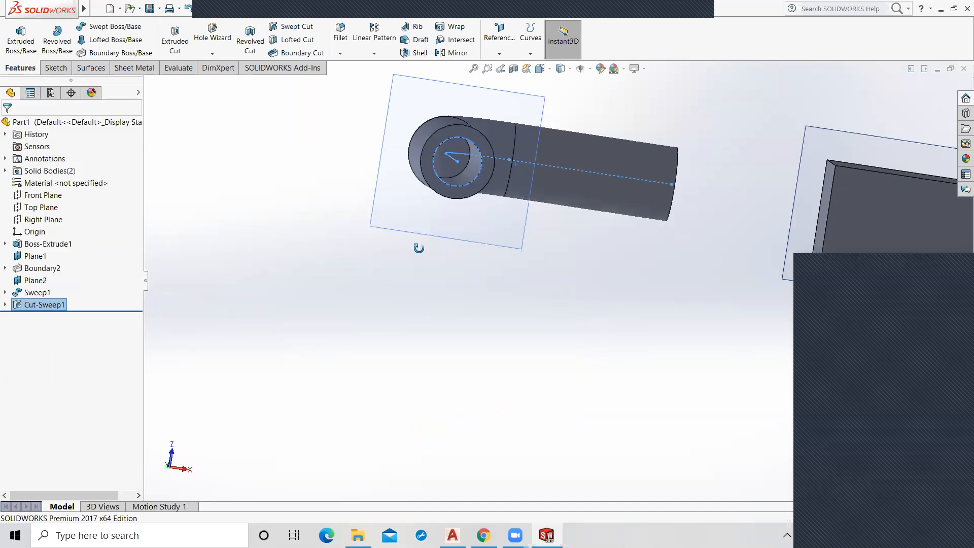
pyautogui.moveTo(383, 289); pyautogui.dragTo(514, 238, button='middle')
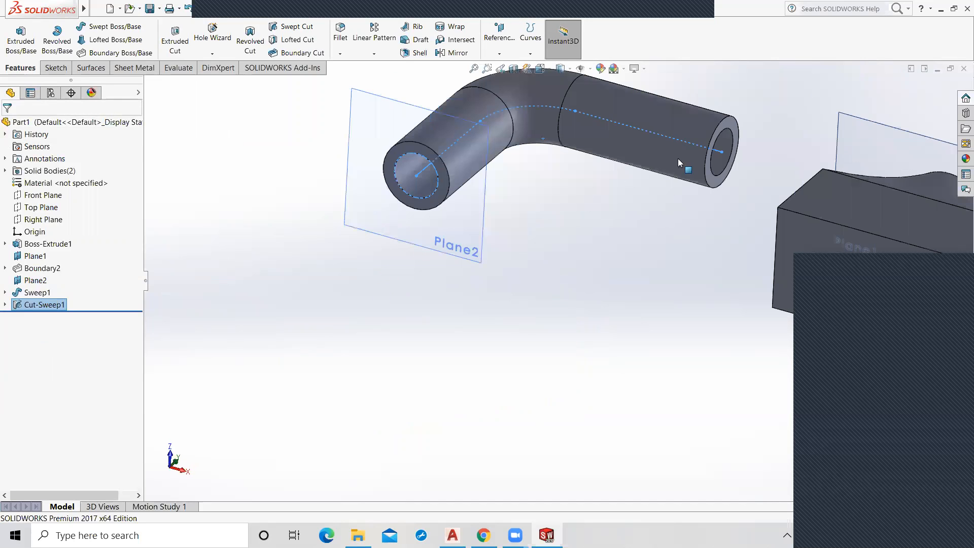
pyautogui.scroll(-2, 741, 141)
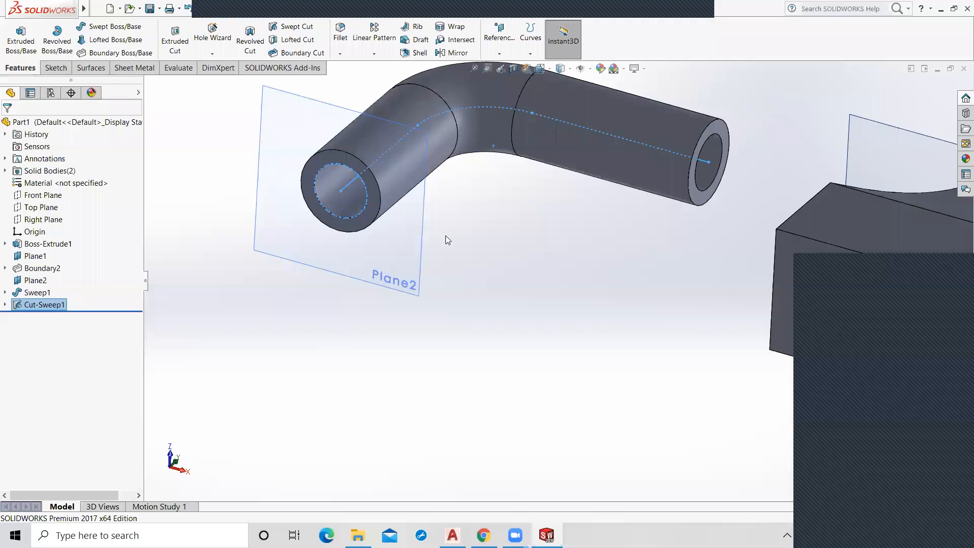
pyautogui.scroll(-1, 445, 236)
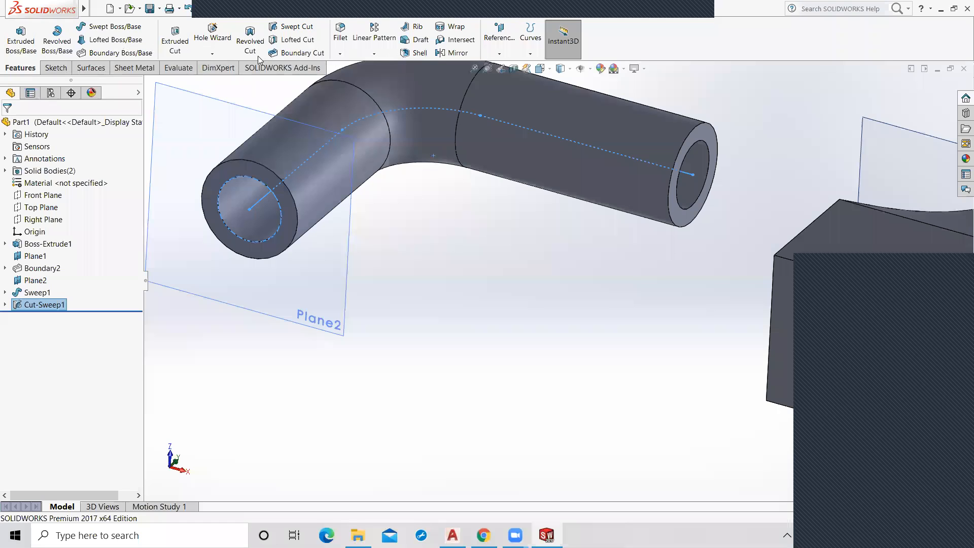
pyautogui.scroll(-2, 257, 56)
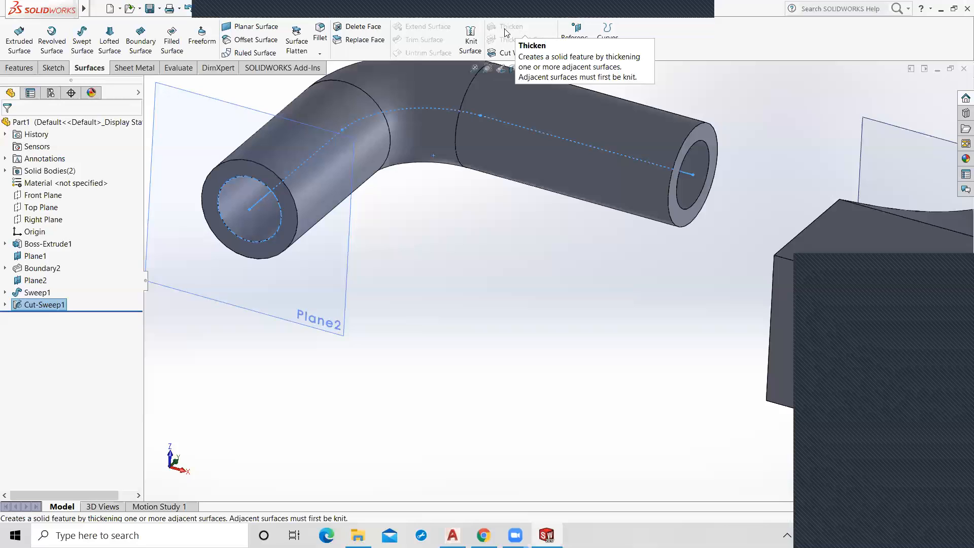
pyautogui.click(453, 254)
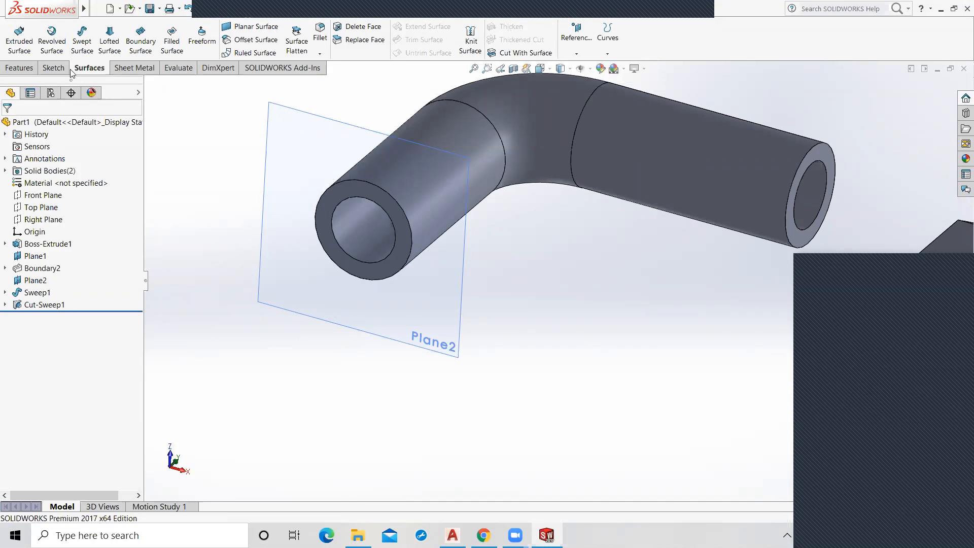
pyautogui.click(20, 68)
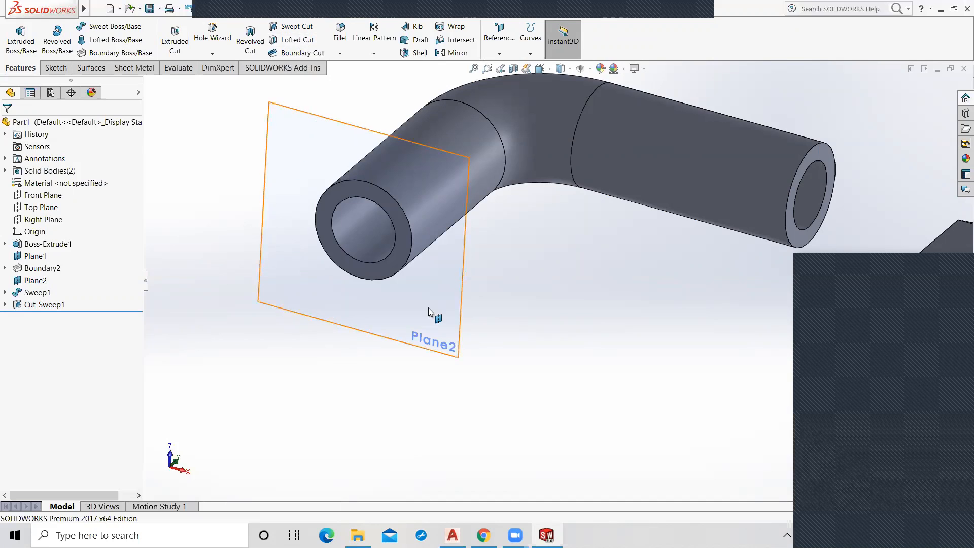
# Delete the Boundary2 feature that blends the block to the offset circle.
pyautogui.scroll(1, 428, 303)
pyautogui.scroll(1, 428, 304)
pyautogui.scroll(1, 428, 304)
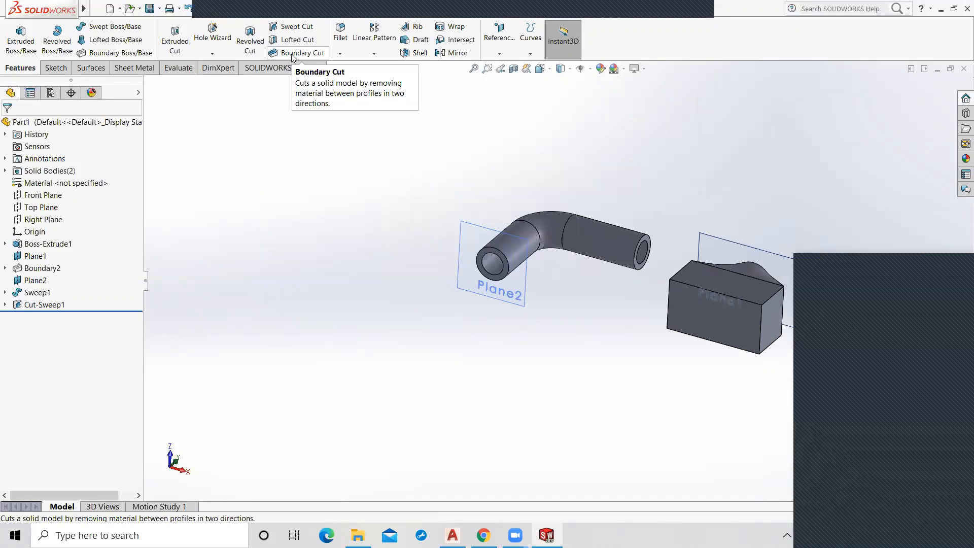
pyautogui.rightClick(42, 269)
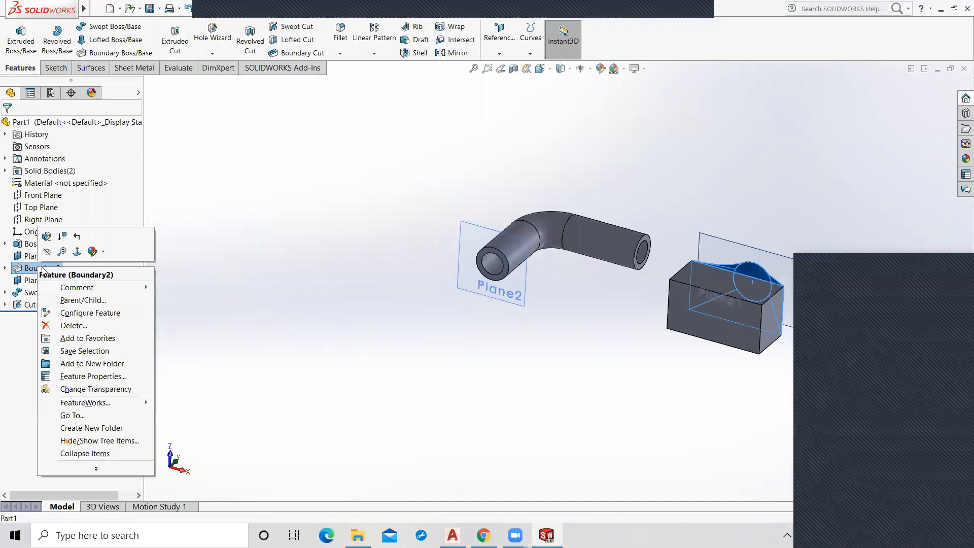
pyautogui.click(71, 326)
pyautogui.click(547, 203)
# Create a Boundary Cut through the block, using its underside face and the circle on Plane1 as Direction 1 profiles.
pyautogui.moveTo(651, 359)
pyautogui.mouseDown(button='middle')
pyautogui.moveTo(604, 403)
pyautogui.moveTo(506, 265)
pyautogui.mouseUp(button='middle')
pyautogui.moveTo(624, 388); pyautogui.dragTo(611, 363, button='middle')
pyautogui.scroll(-4, 509, 241)
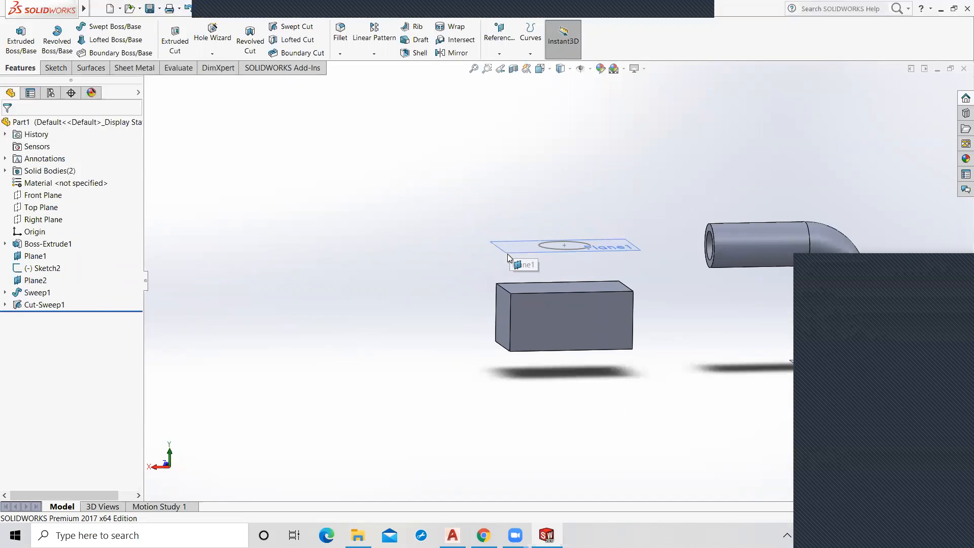
pyautogui.click(298, 53)
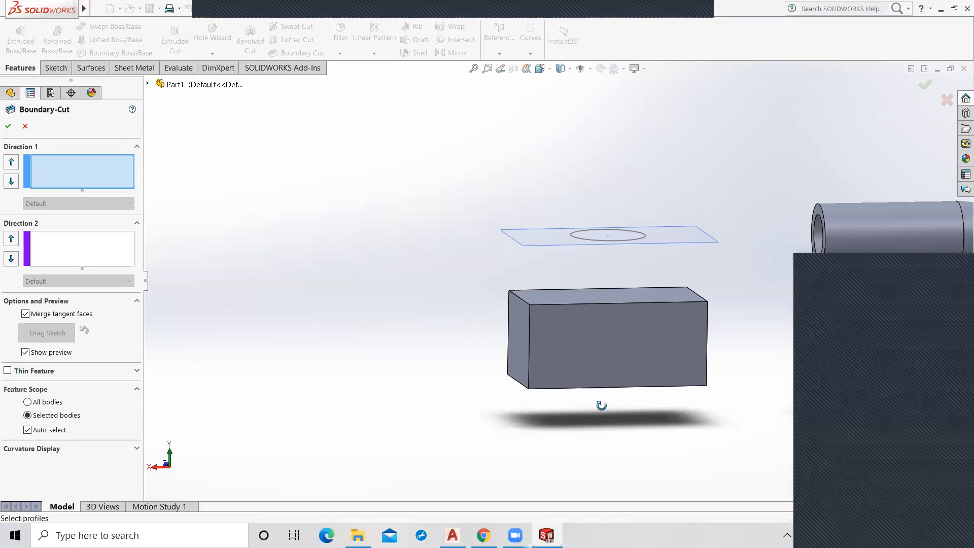
pyautogui.moveTo(613, 344); pyautogui.dragTo(615, 244, button='middle')
pyautogui.click(620, 346)
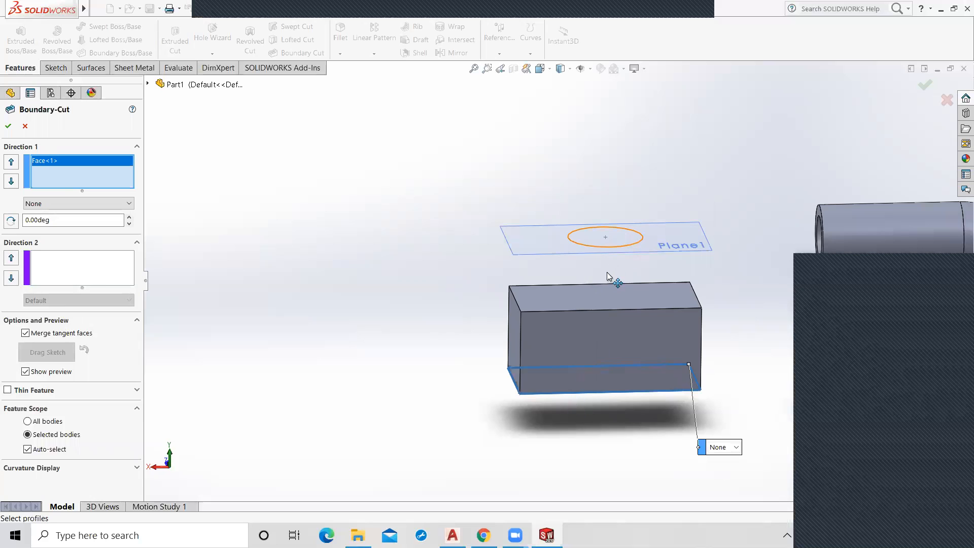
pyautogui.click(577, 273)
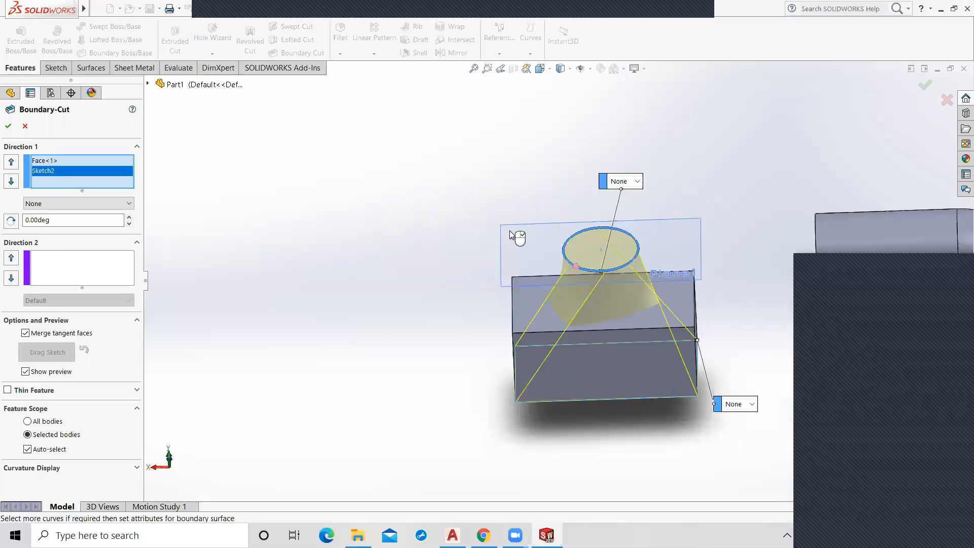
pyautogui.click(9, 126)
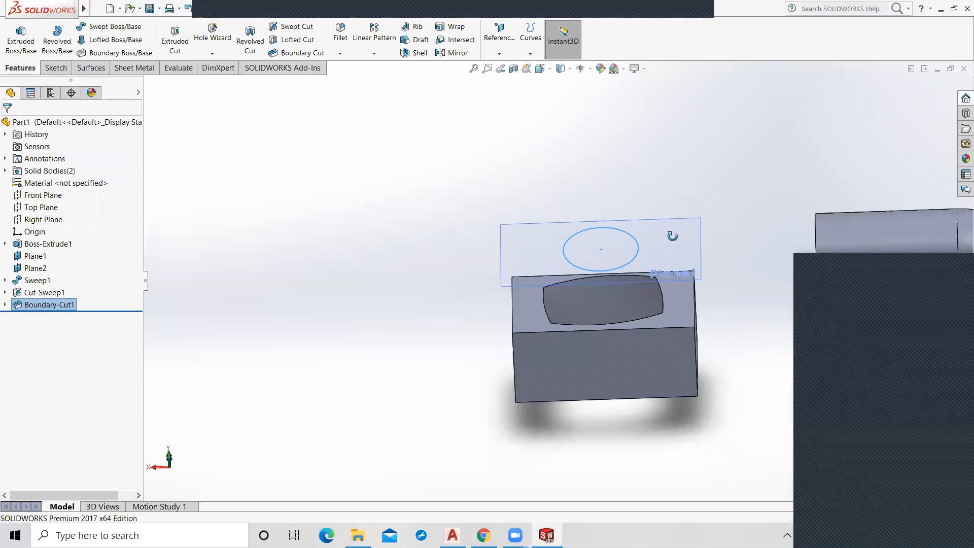
# Inspect the boundary cut from both sides of the block, and undo it.
pyautogui.moveTo(672, 235); pyautogui.dragTo(676, 154, button='middle')
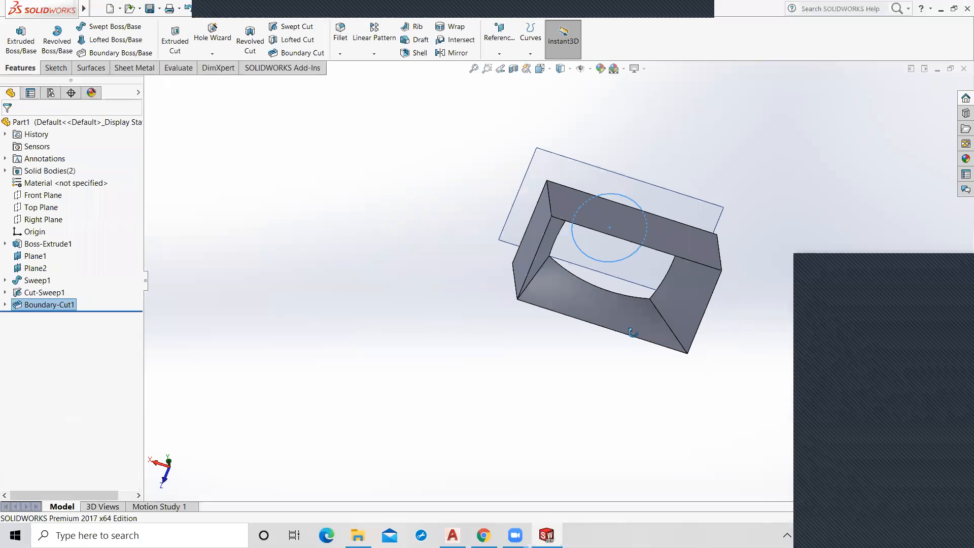
pyautogui.moveTo(623, 328)
pyautogui.mouseDown(button='middle')
pyautogui.moveTo(589, 333)
pyautogui.moveTo(561, 409)
pyautogui.moveTo(567, 352)
pyautogui.moveTo(533, 245)
pyautogui.moveTo(522, 333)
pyautogui.moveTo(500, 366)
pyautogui.moveTo(452, 394)
pyautogui.moveTo(487, 371)
pyautogui.moveTo(578, 213)
pyautogui.moveTo(552, 312)
pyautogui.moveTo(561, 280)
pyautogui.moveTo(540, 298)
pyautogui.moveTo(513, 375)
pyautogui.moveTo(511, 291)
pyautogui.moveTo(487, 333)
pyautogui.mouseUp(button='middle')
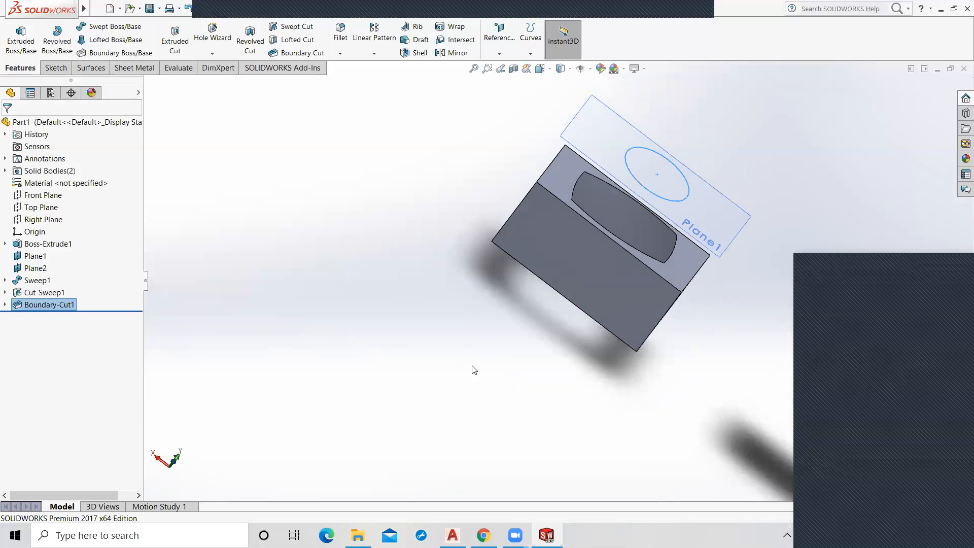
pyautogui.hotkey('ctrl', 'z')
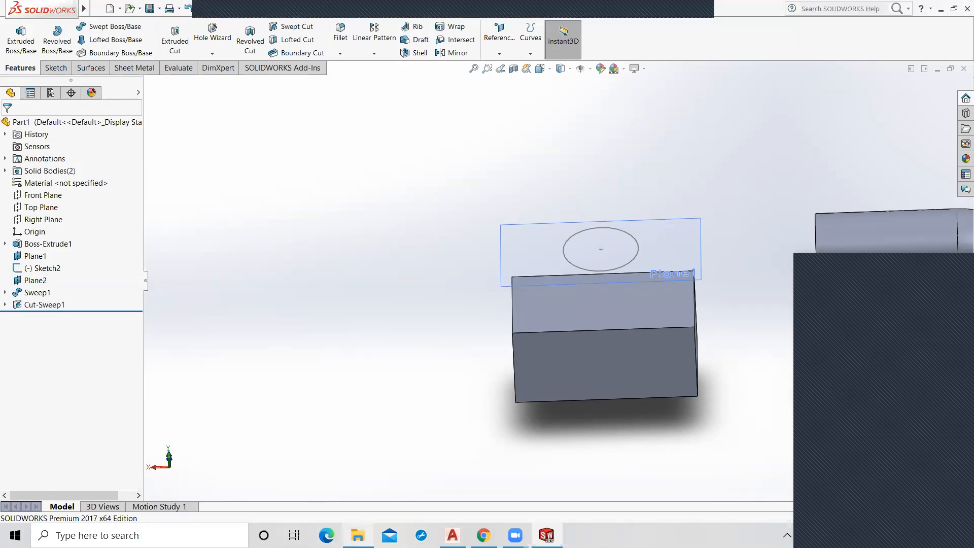
pyautogui.moveTo(358, 535)
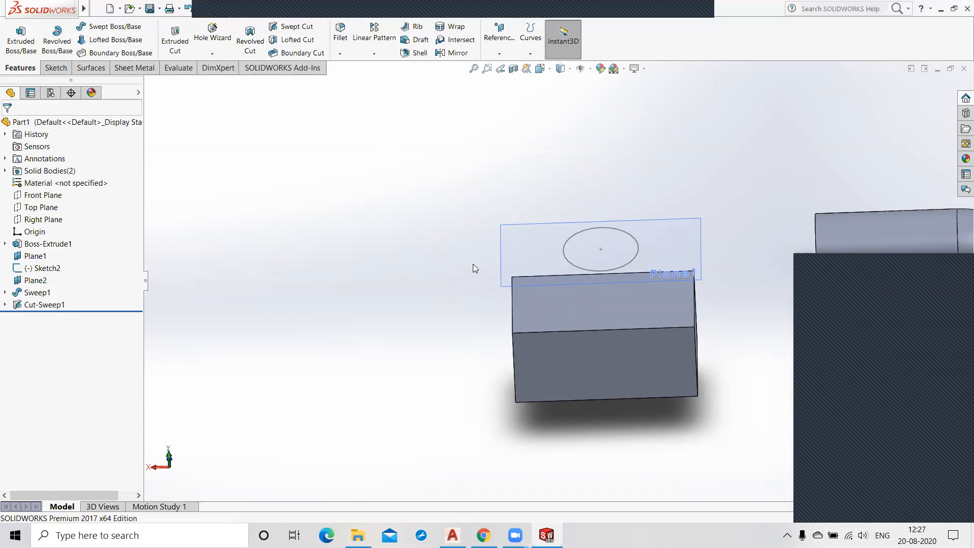
# Sketch a circle of about 20 mm radius centred on the block's underside face.
pyautogui.moveTo(474, 272); pyautogui.dragTo(488, 143, button='middle')
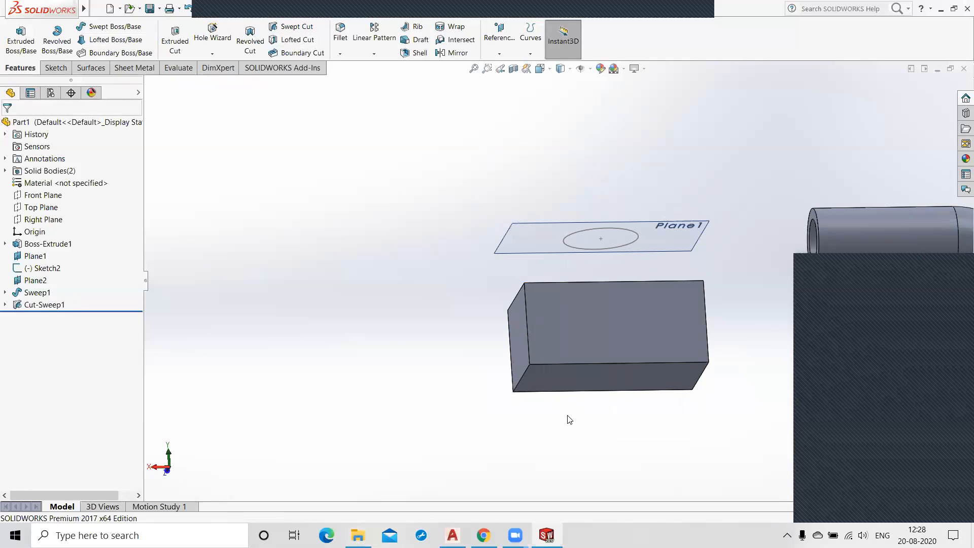
pyautogui.moveTo(568, 342); pyautogui.dragTo(598, 341, button='middle')
pyautogui.click(599, 341)
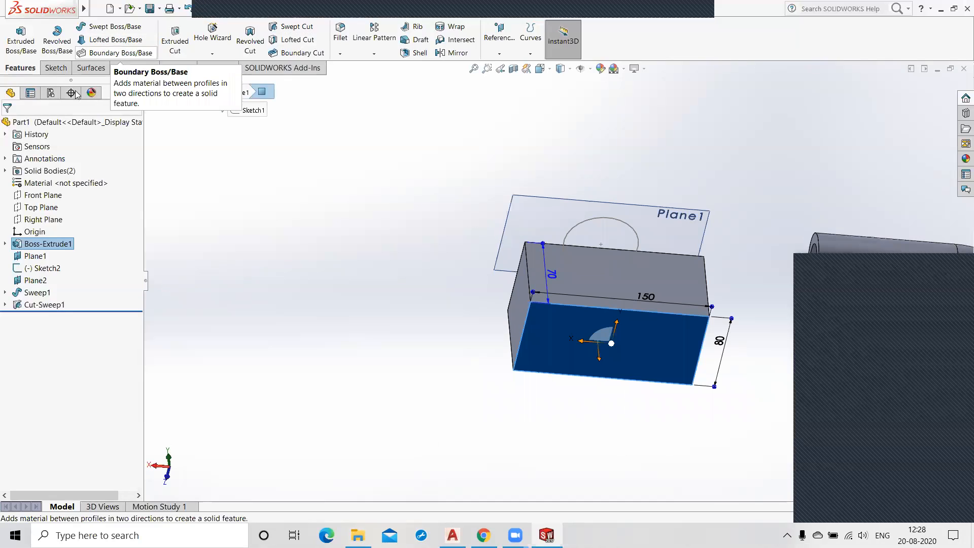
pyautogui.click(57, 69)
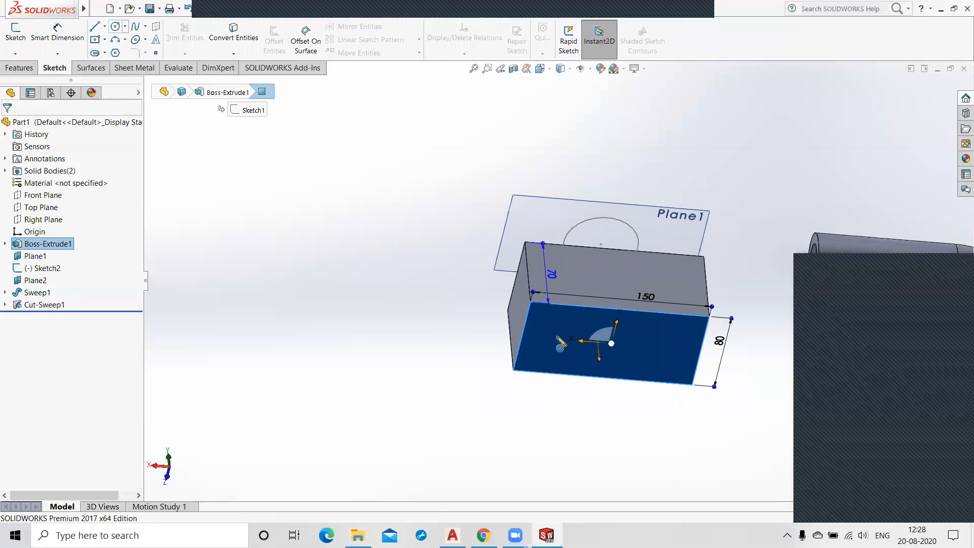
pyautogui.click(611, 346)
pyautogui.click(630, 357)
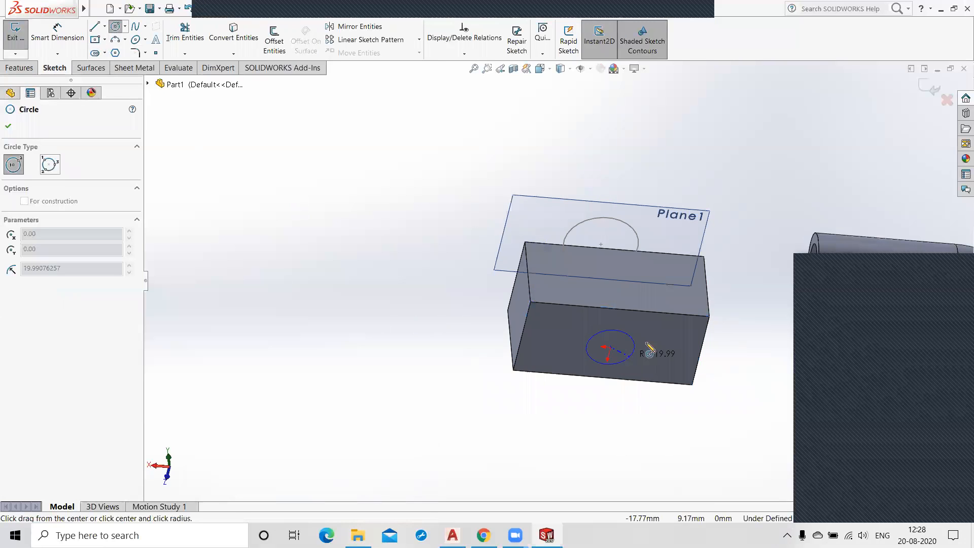
pyautogui.click(933, 91)
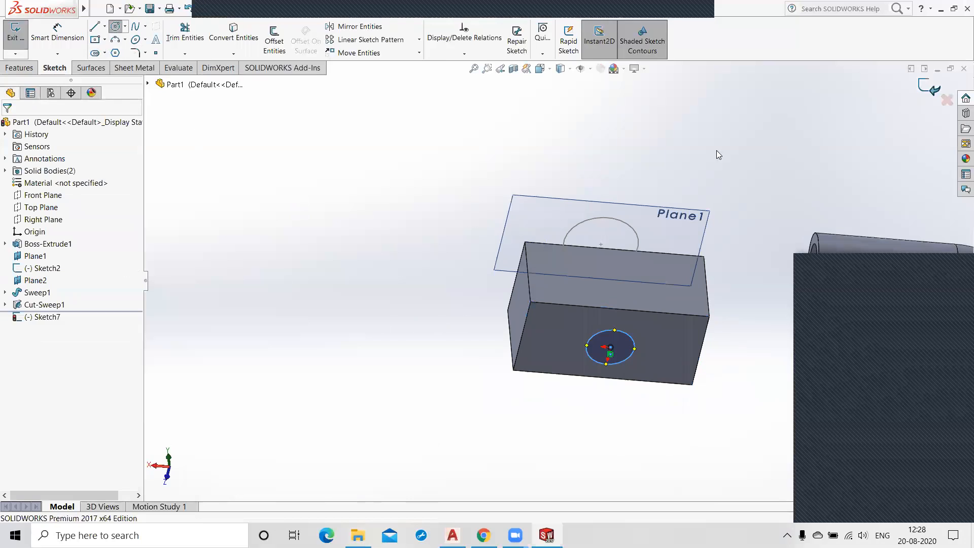
# Create a Lofted Cut through the block between the underside circle and the circle on Plane1.
pyautogui.click(10, 67)
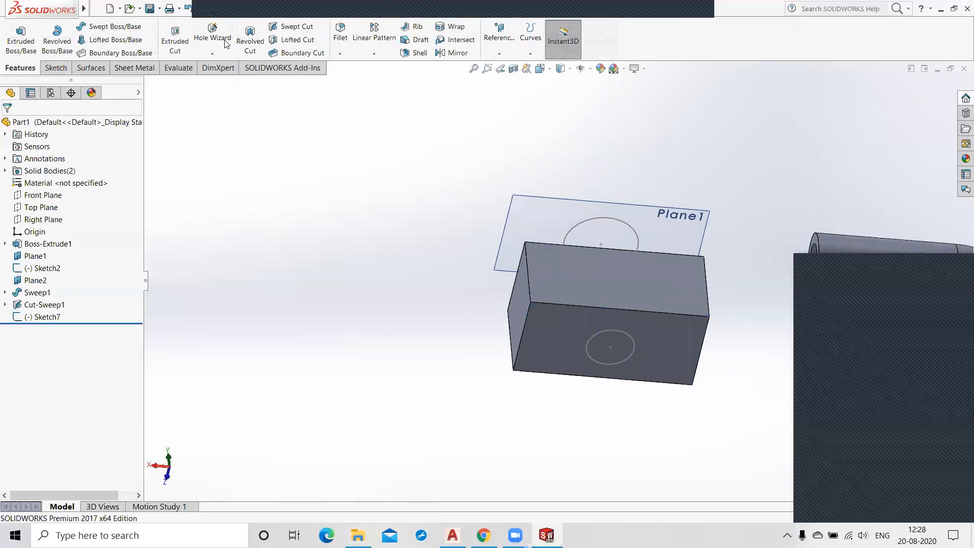
pyautogui.click(311, 41)
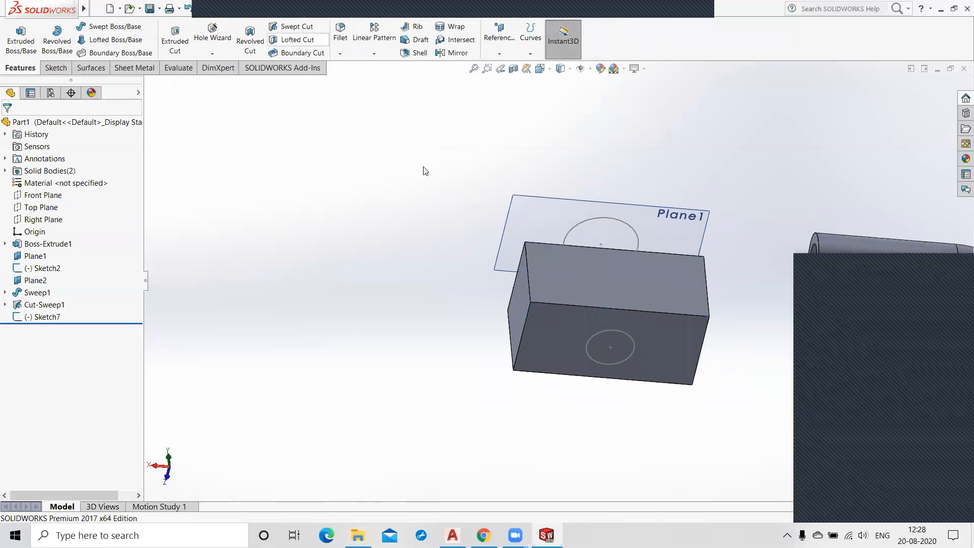
pyautogui.click(626, 334)
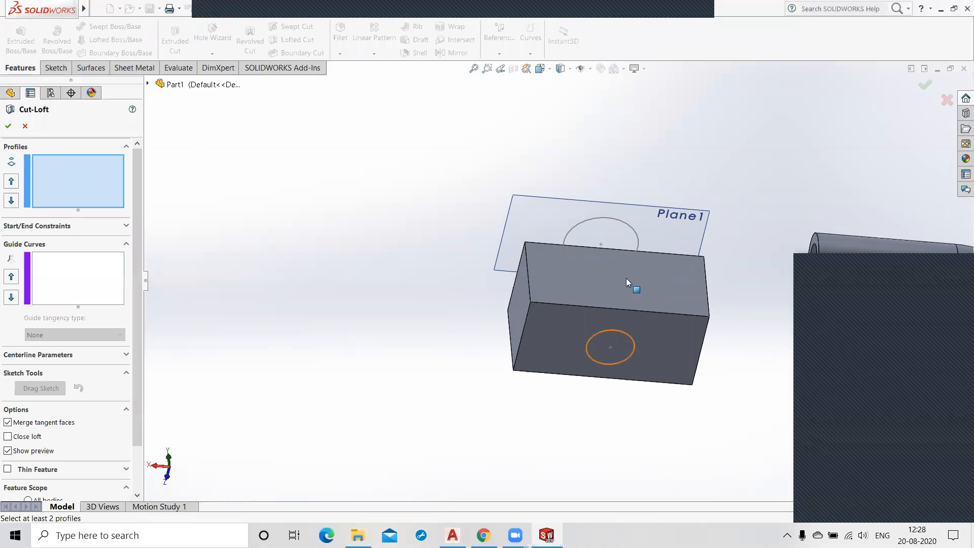
pyautogui.click(626, 222)
pyautogui.moveTo(541, 433); pyautogui.dragTo(541, 517, button='middle')
pyautogui.moveTo(458, 307); pyautogui.dragTo(433, 375, button='middle')
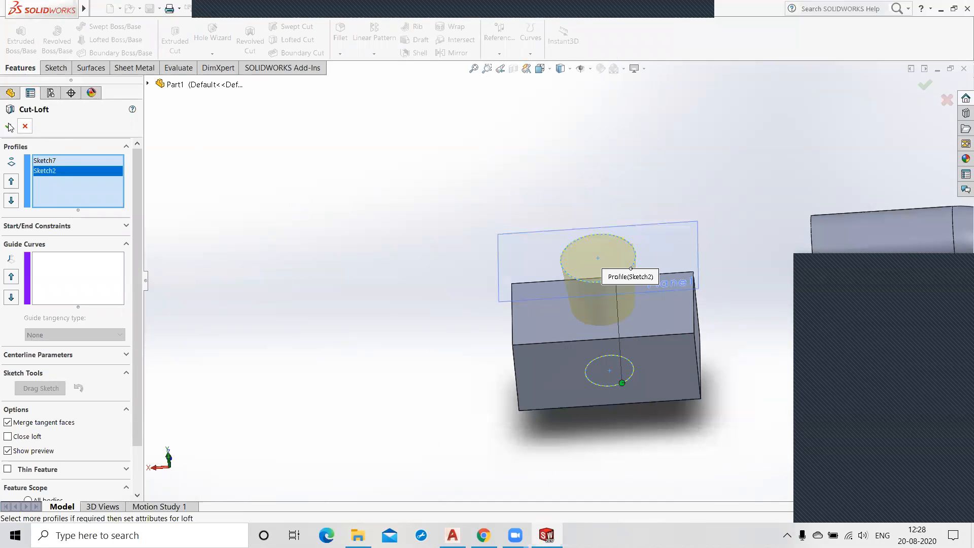
pyautogui.click(9, 127)
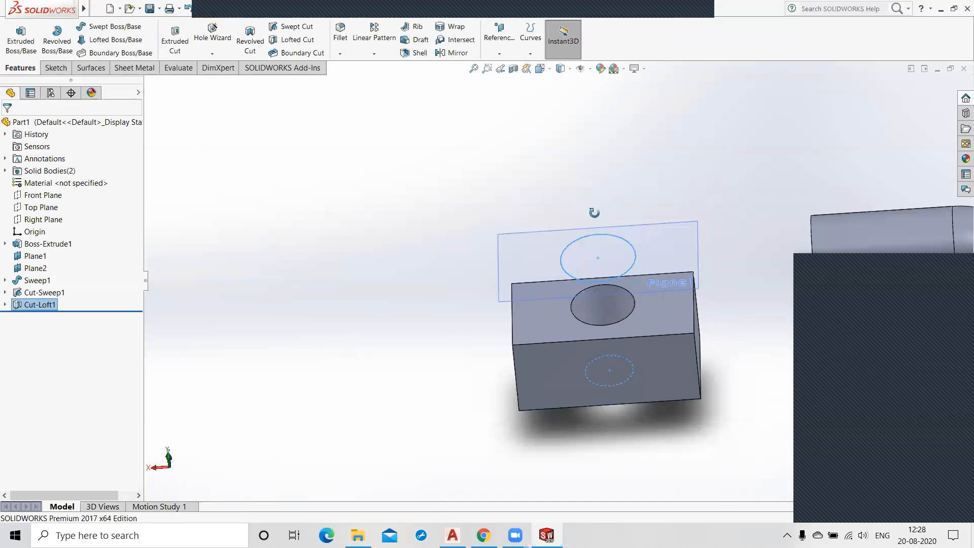
# Check the lofted hole from several angles, and delete the lofted cut together with its underside circle sketch.
pyautogui.moveTo(606, 178); pyautogui.dragTo(630, 276, button='middle')
pyautogui.moveTo(693, 442); pyautogui.dragTo(611, 389, button='middle')
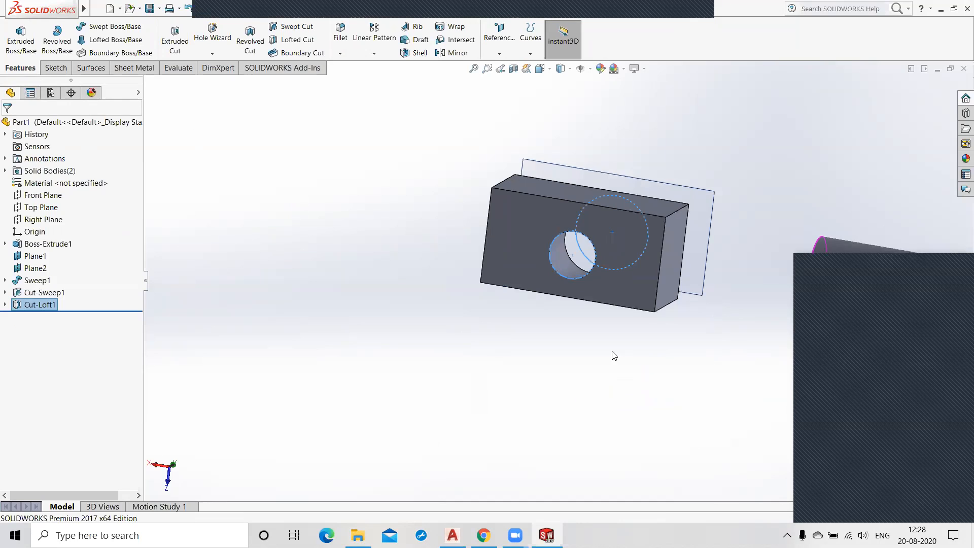
pyautogui.moveTo(613, 354); pyautogui.dragTo(671, 283, button='middle')
pyautogui.moveTo(603, 286); pyautogui.dragTo(499, 260, button='middle')
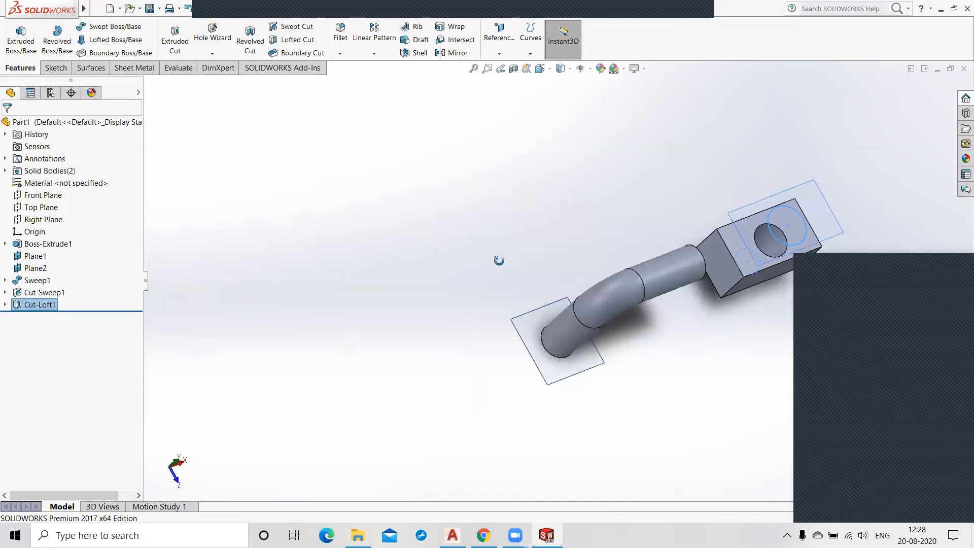
pyautogui.moveTo(688, 311)
pyautogui.mouseDown(button='middle')
pyautogui.moveTo(679, 294)
pyautogui.moveTo(674, 330)
pyautogui.moveTo(684, 308)
pyautogui.mouseUp(button='middle')
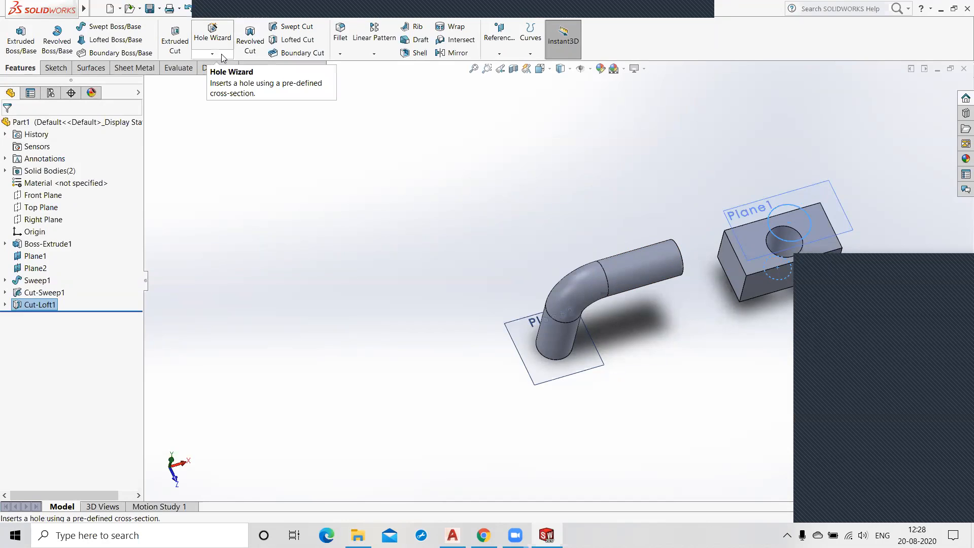
pyautogui.rightClick(43, 306)
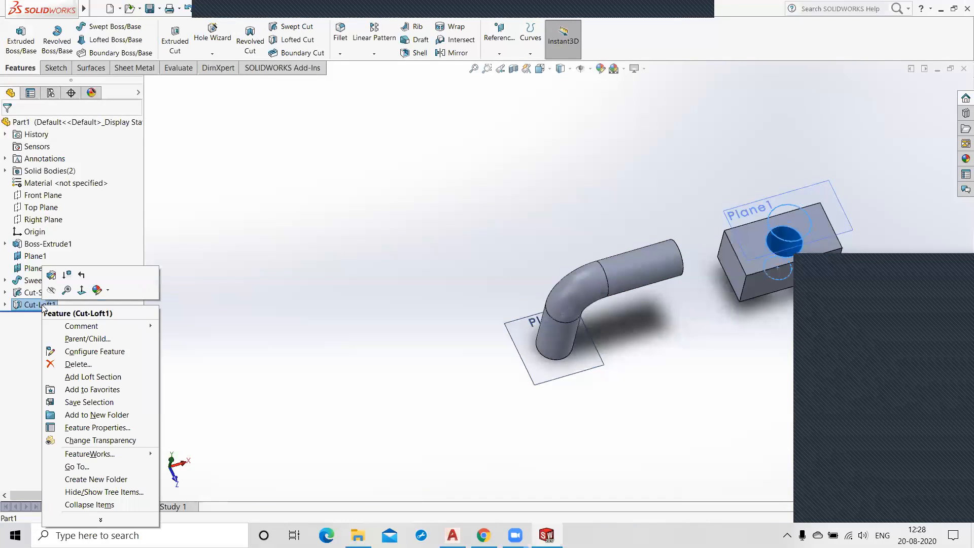
pyautogui.click(77, 364)
pyautogui.click(563, 203)
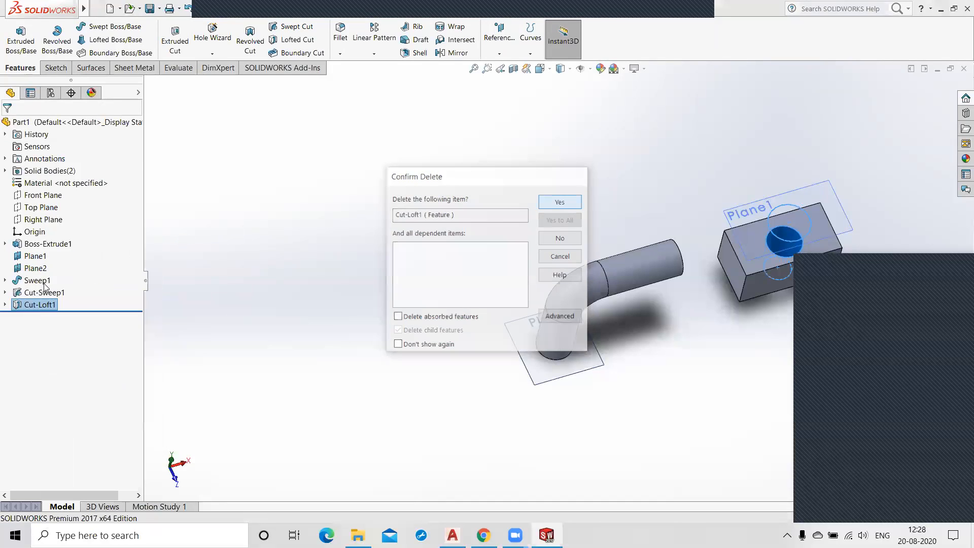
pyautogui.rightClick(45, 318)
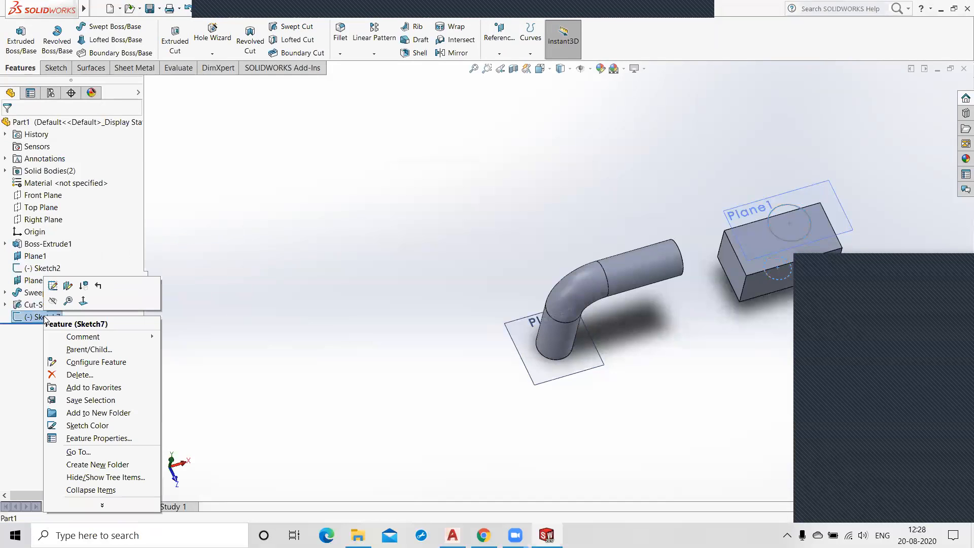
pyautogui.click(79, 375)
pyautogui.click(562, 203)
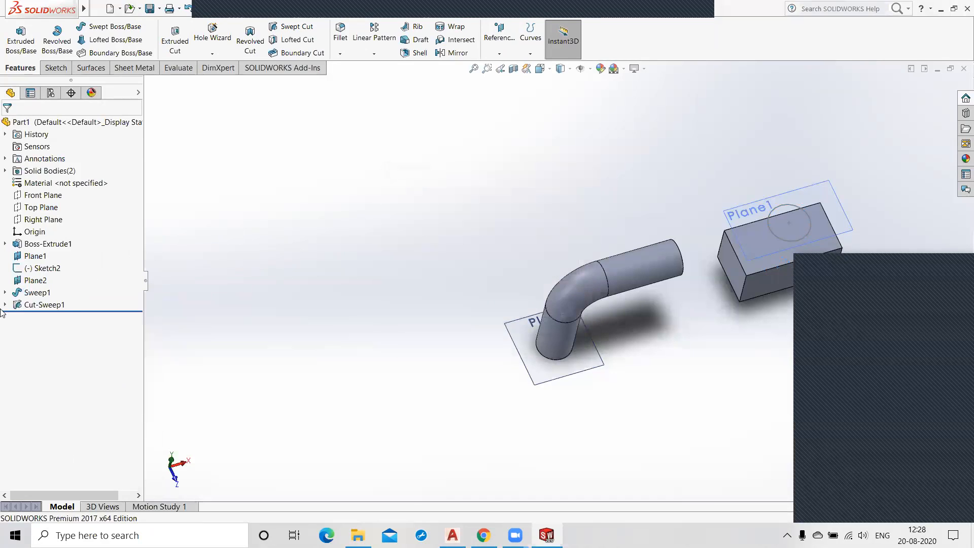
# Delete the swept cut that hollows the pipe and its profile circle, Sketch6.
pyautogui.rightClick(45, 305)
pyautogui.click(64, 362)
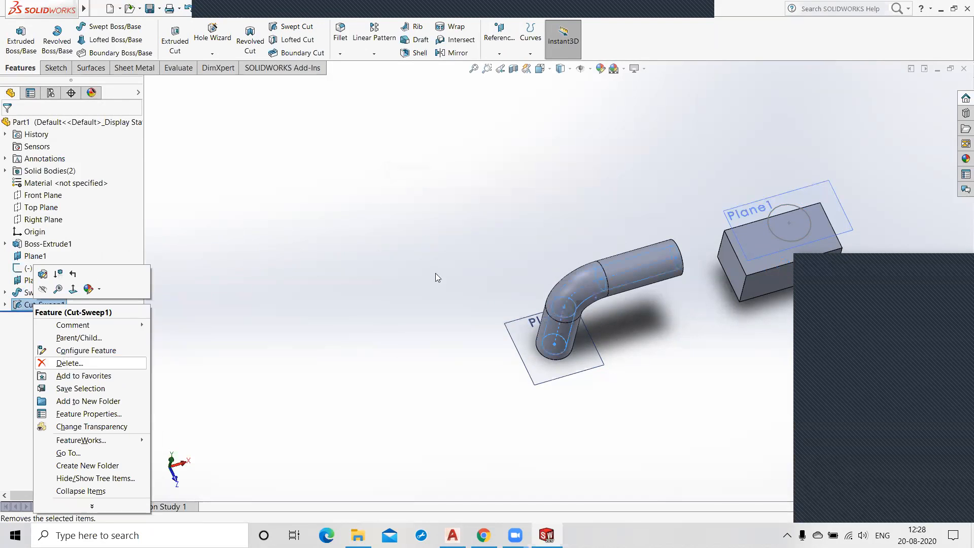
pyautogui.click(563, 202)
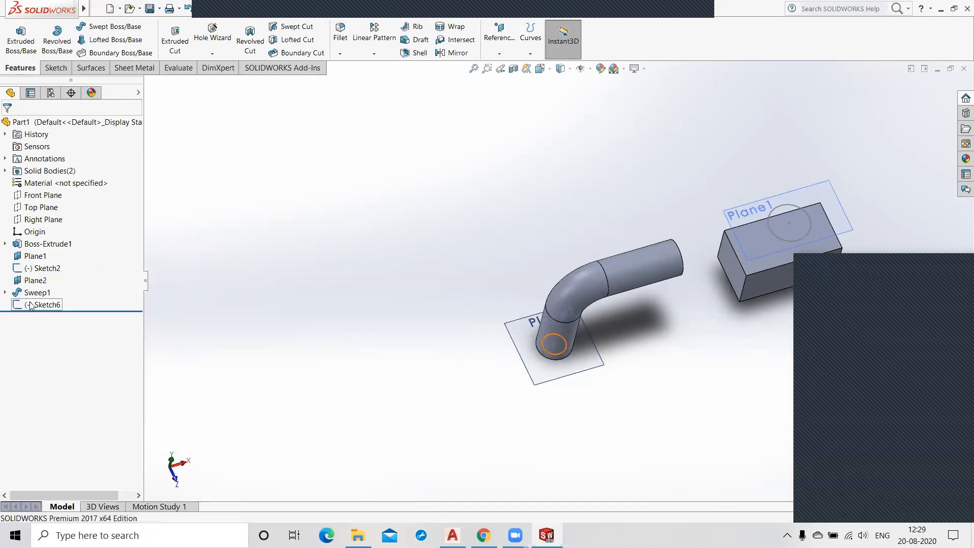
pyautogui.rightClick(32, 305)
pyautogui.click(66, 361)
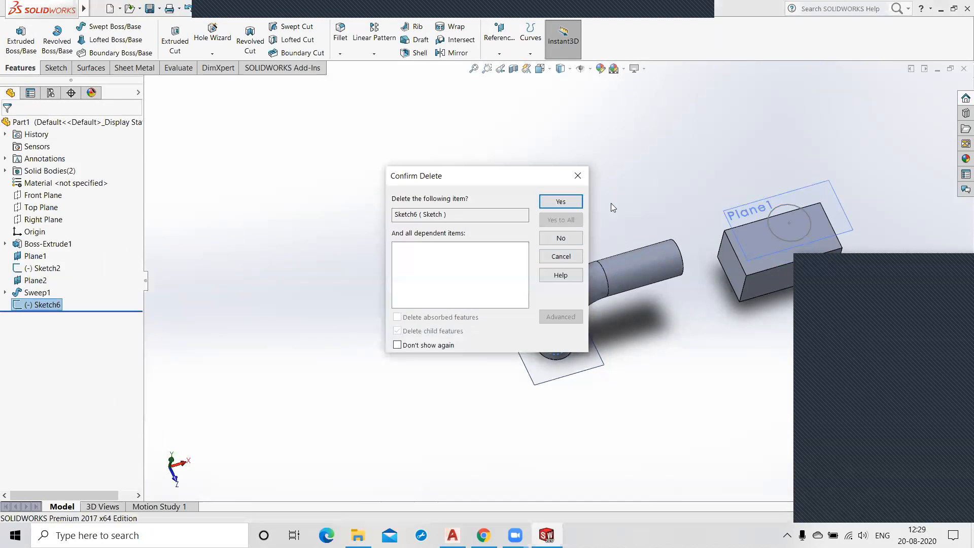
pyautogui.click(560, 201)
# Delete the pipe's Sweep1 feature and its profile circle, Sketch5.
pyautogui.rightClick(27, 295)
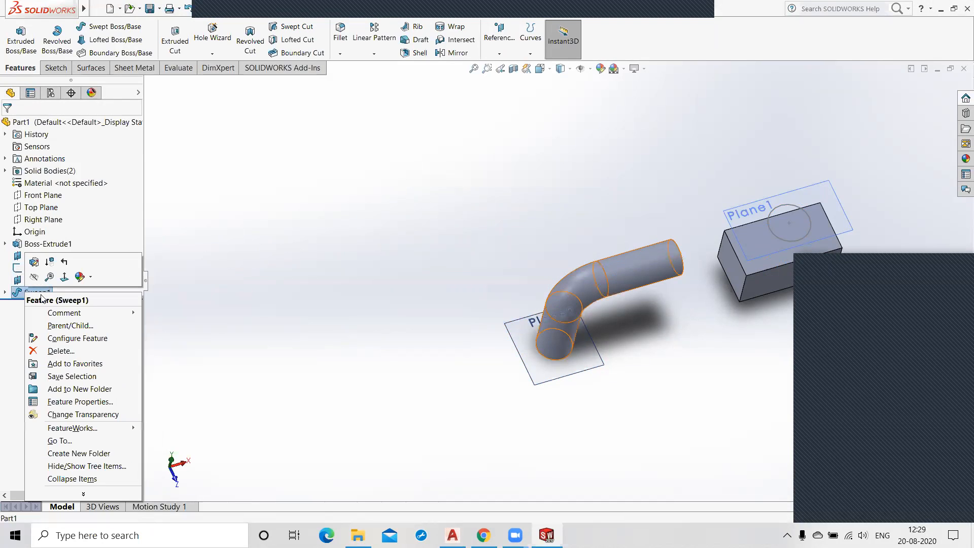
pyautogui.click(67, 352)
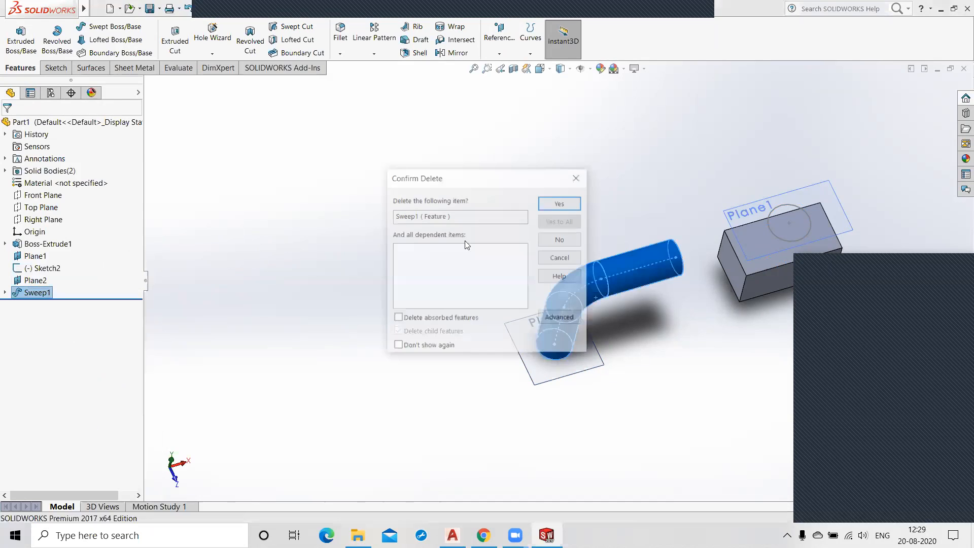
pyautogui.click(558, 204)
pyautogui.rightClick(37, 293)
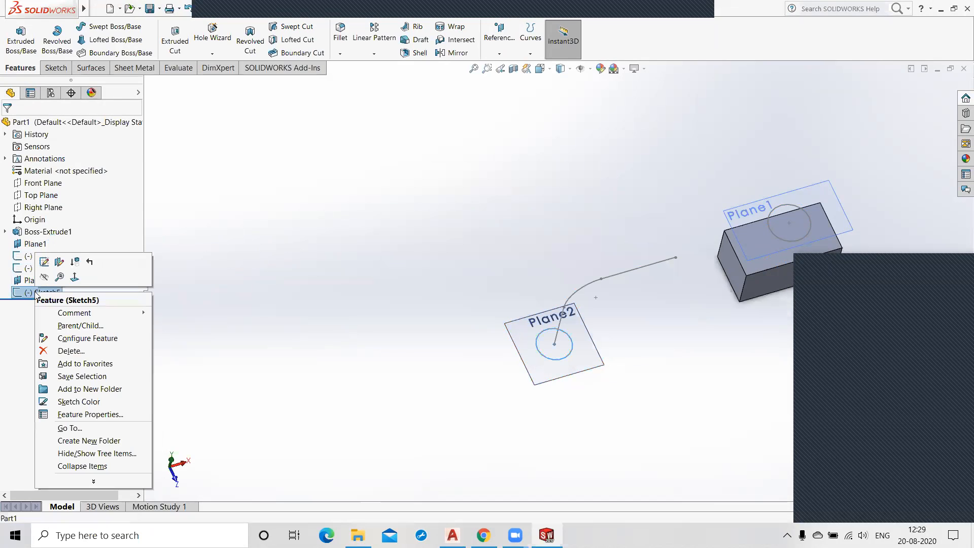
pyautogui.click(68, 351)
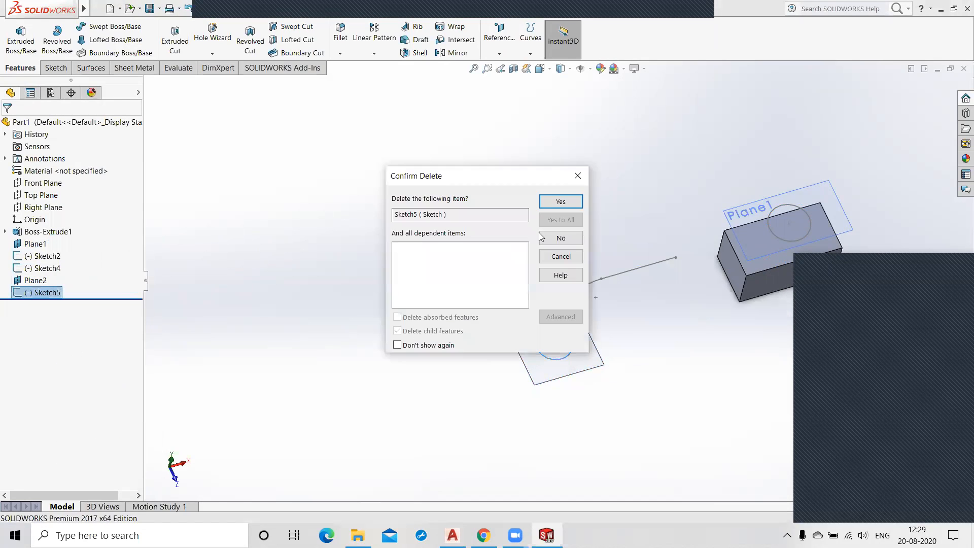
pyautogui.click(561, 202)
# Delete Plane2 and the pipe's path sketch, Sketch4.
pyautogui.rightClick(36, 281)
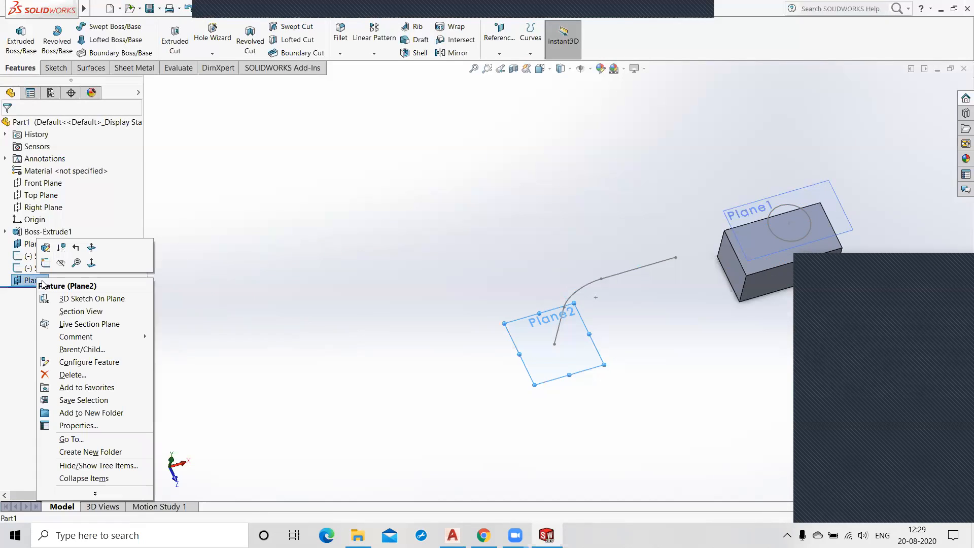
pyautogui.press('Return')
pyautogui.click(561, 200)
pyautogui.rightClick(44, 269)
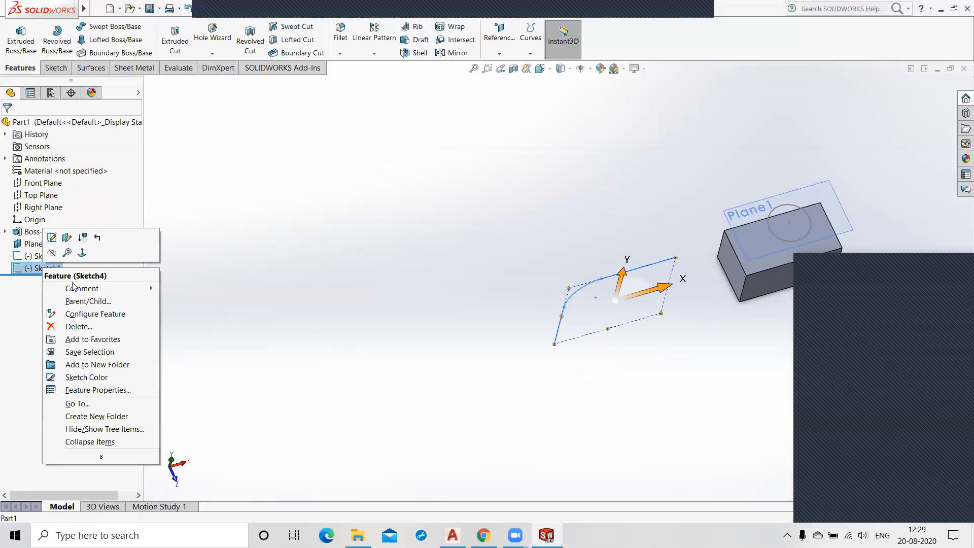
pyautogui.click(78, 327)
pyautogui.click(567, 201)
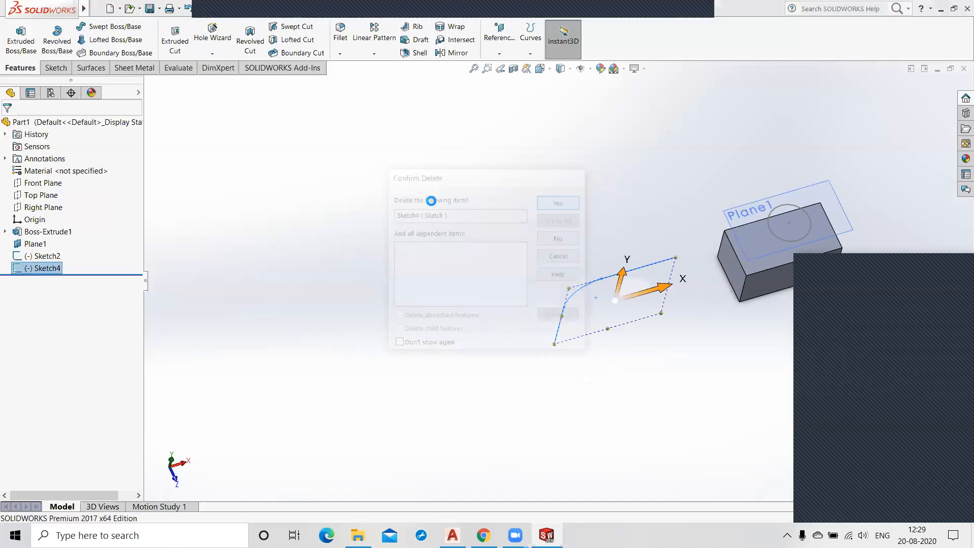
# Delete the circle sketch above the block, Sketch2, and its reference plane, Plane1.
pyautogui.rightClick(57, 254)
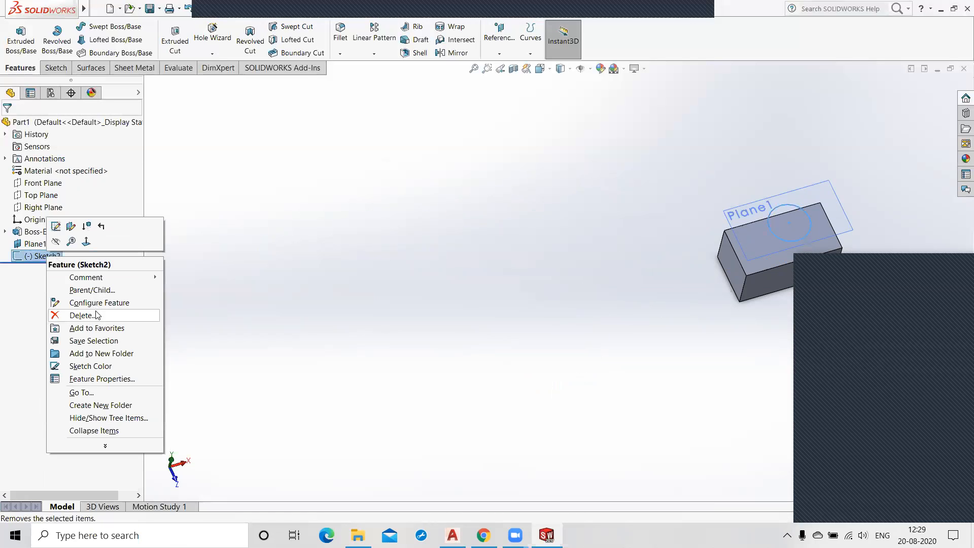
pyautogui.click(567, 201)
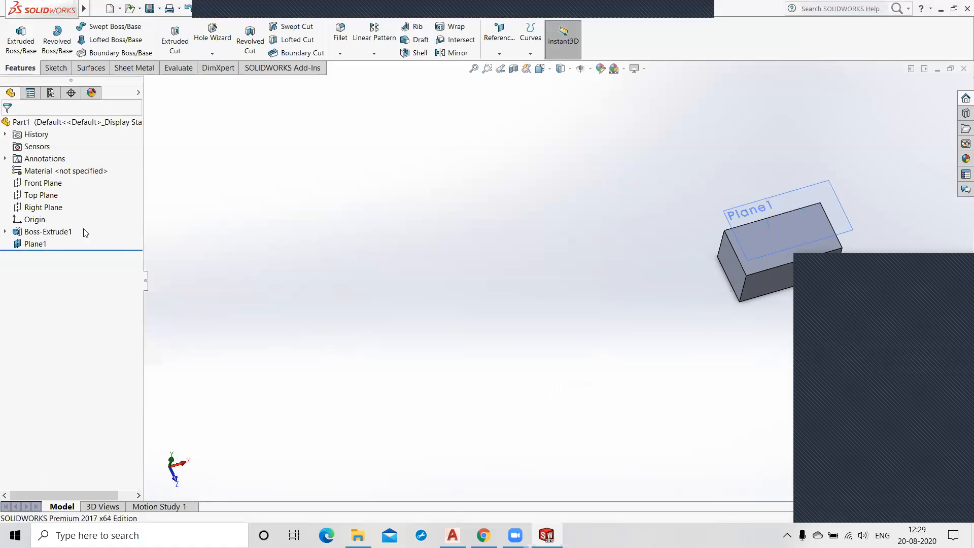
pyautogui.rightClick(35, 245)
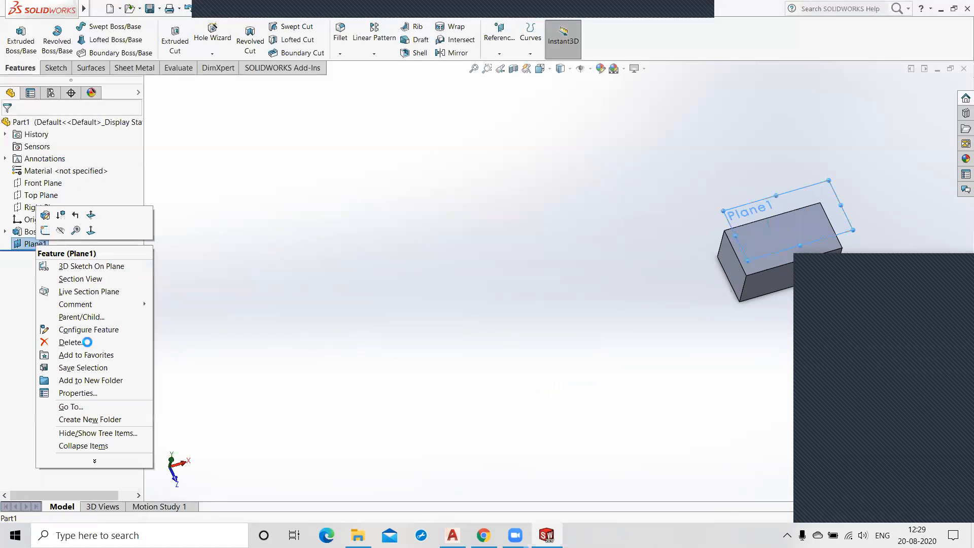
pyautogui.click(559, 197)
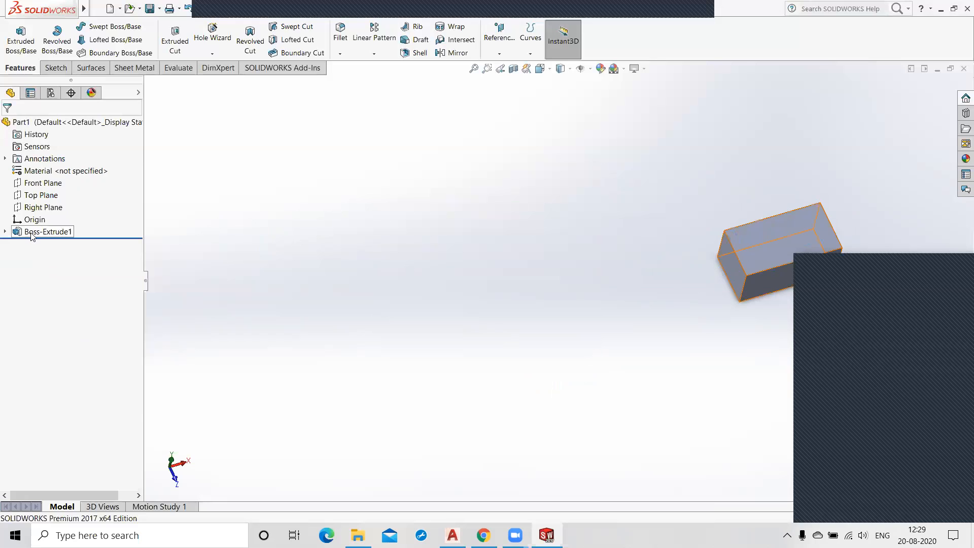
# Delete the block's Boss-Extrude1 feature while keeping its absorbed rectangle sketch.
pyautogui.rightClick(31, 233)
pyautogui.click(64, 292)
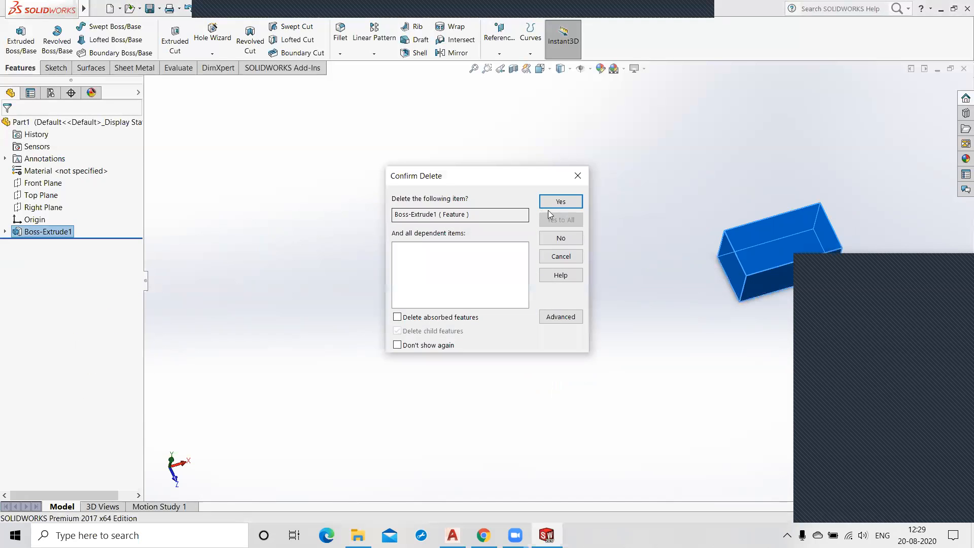
pyautogui.click(563, 201)
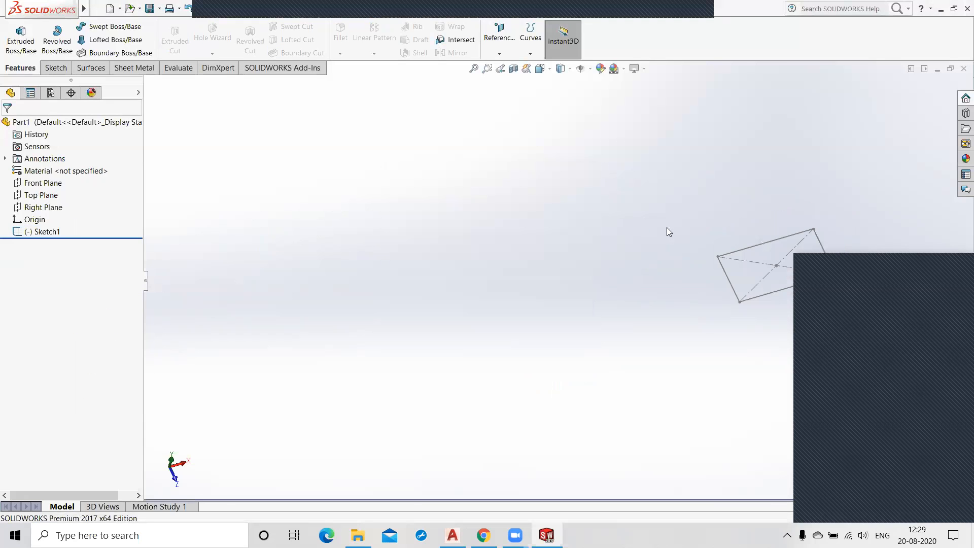
# Extrude the rectangle in Sketch1 as a blind boss with a depth of 30 mm.
pyautogui.click(21, 40)
pyautogui.click(754, 246)
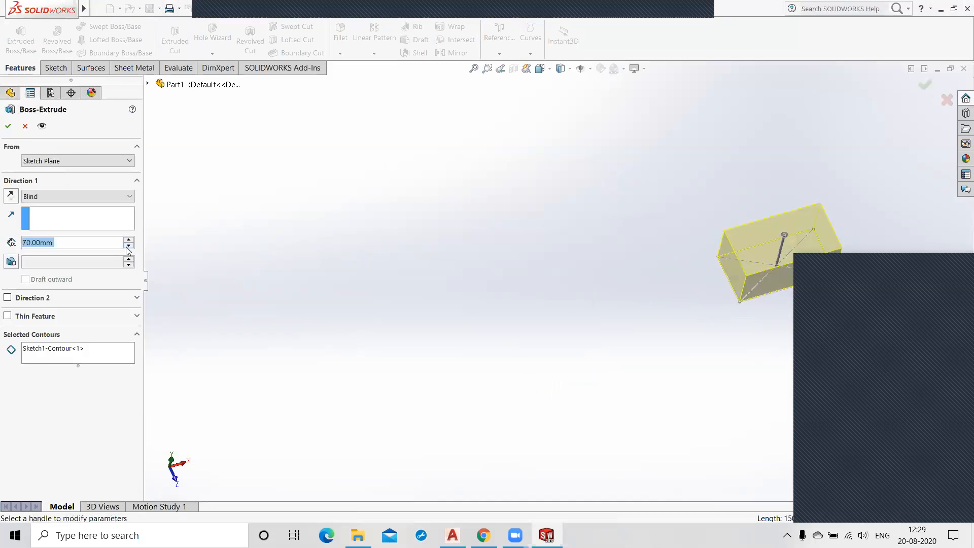
pyautogui.click(129, 246)
pyautogui.click(129, 247)
pyautogui.click(128, 246)
pyautogui.click(128, 246)
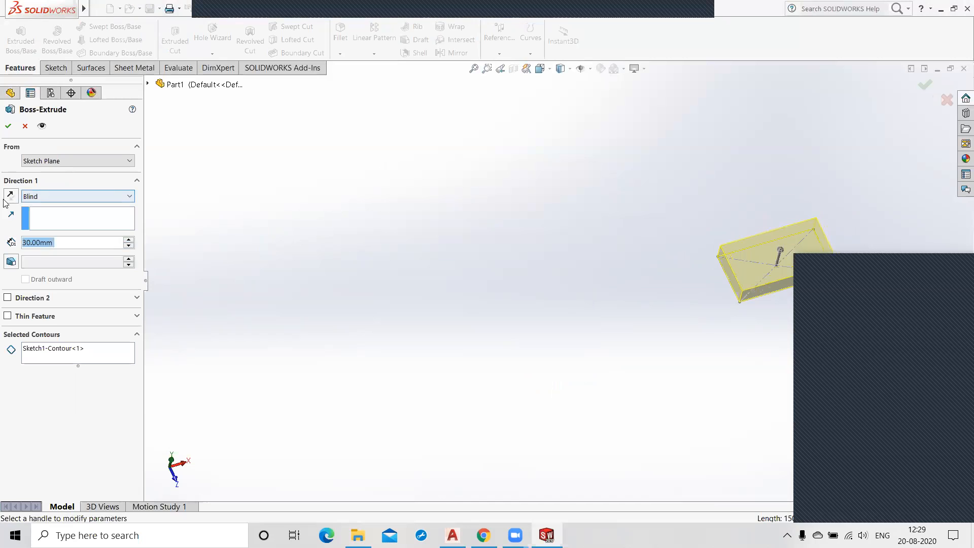
pyautogui.click(8, 126)
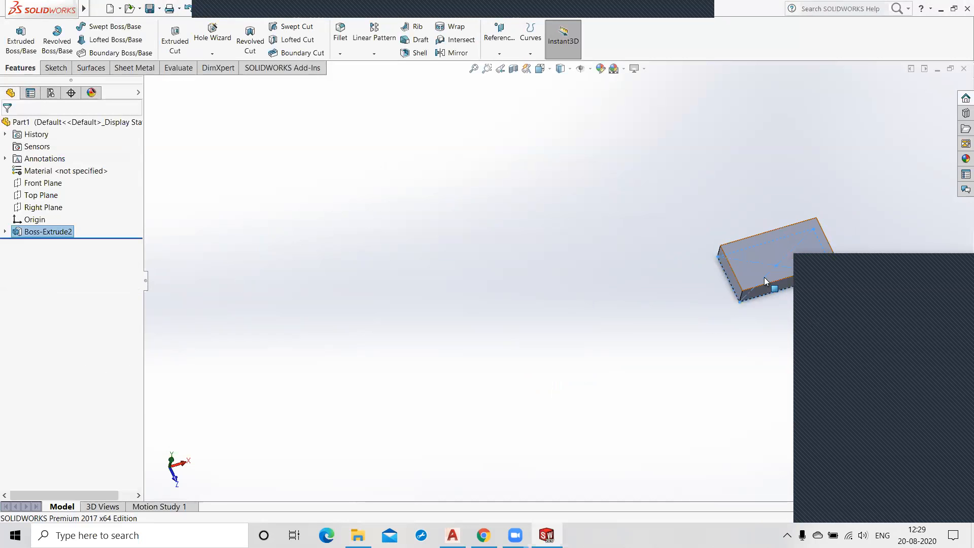
# Start a Hole Wizard counterbore hole for the block and set its standard to ISO.
pyautogui.moveTo(766, 305)
pyautogui.mouseDown(button='middle')
pyautogui.moveTo(509, 315)
pyautogui.moveTo(753, 292)
pyautogui.mouseUp(button='middle')
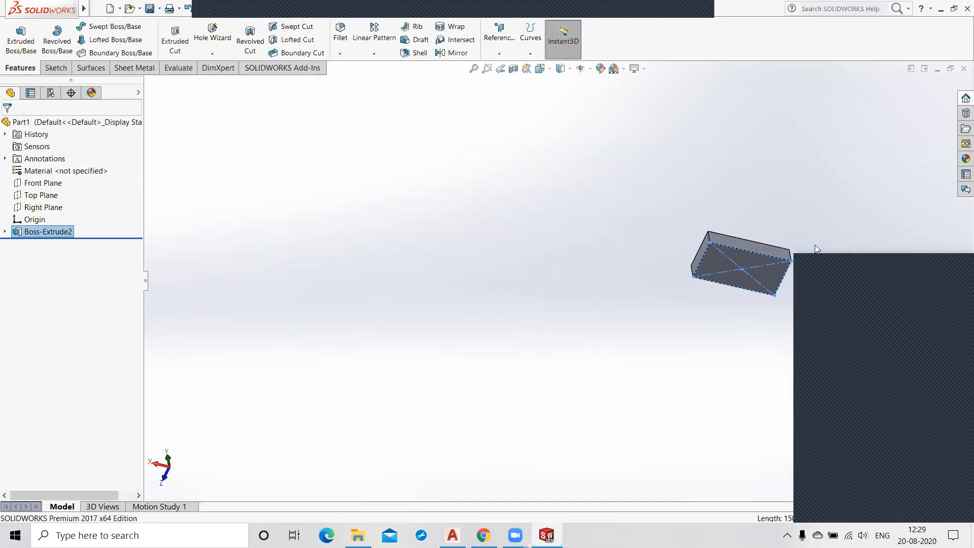
pyautogui.scroll(4, 816, 246)
pyautogui.scroll(-8, 655, 260)
pyautogui.moveTo(631, 295); pyautogui.dragTo(758, 320, button='middle')
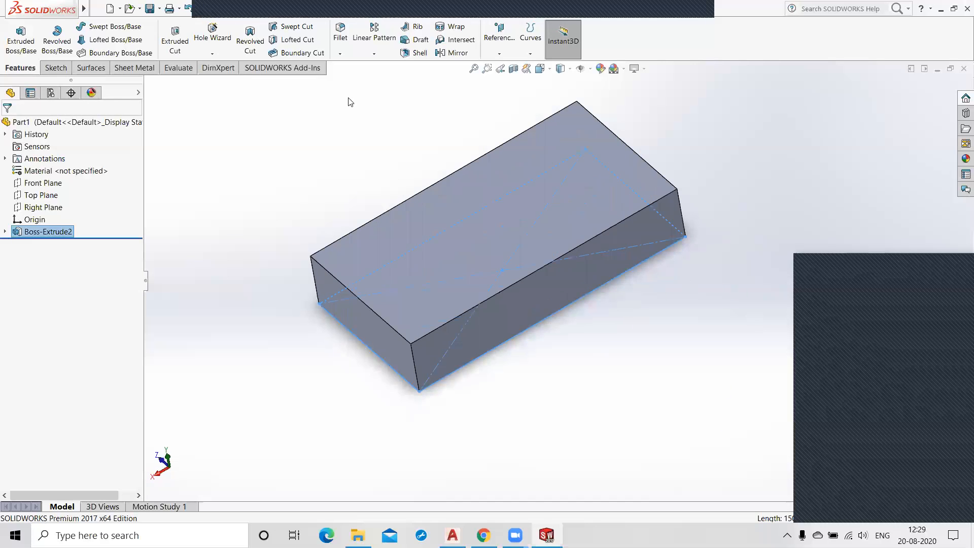
pyautogui.click(212, 54)
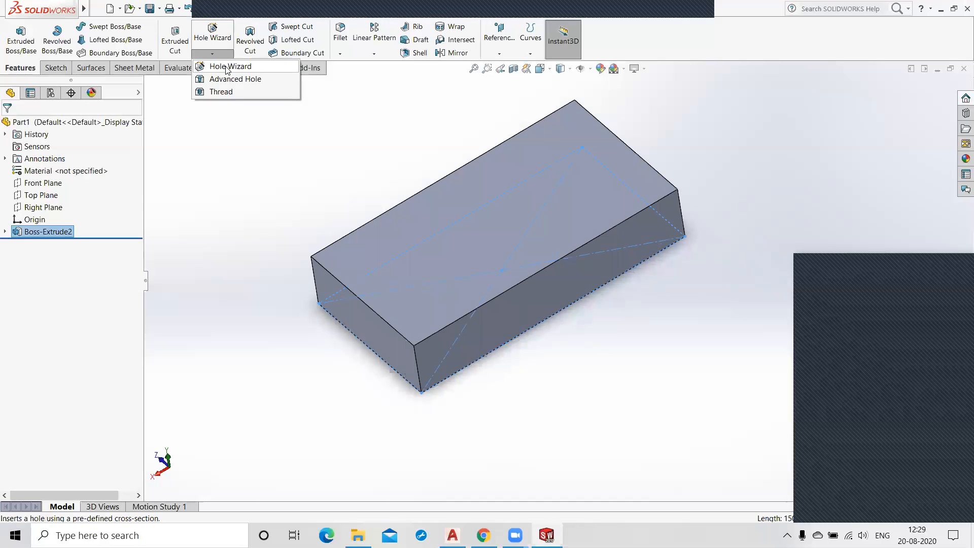
pyautogui.click(231, 66)
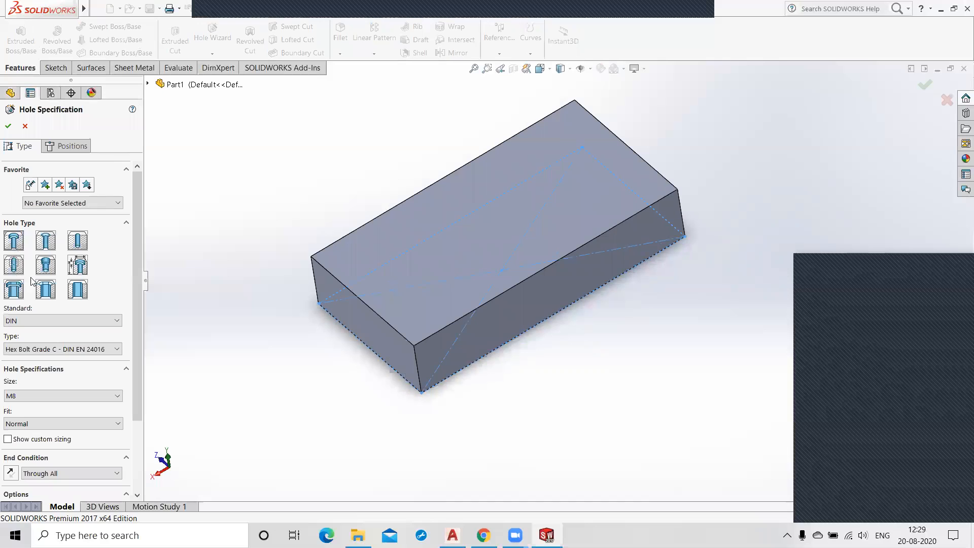
pyautogui.moveTo(135, 261); pyautogui.dragTo(135, 290)
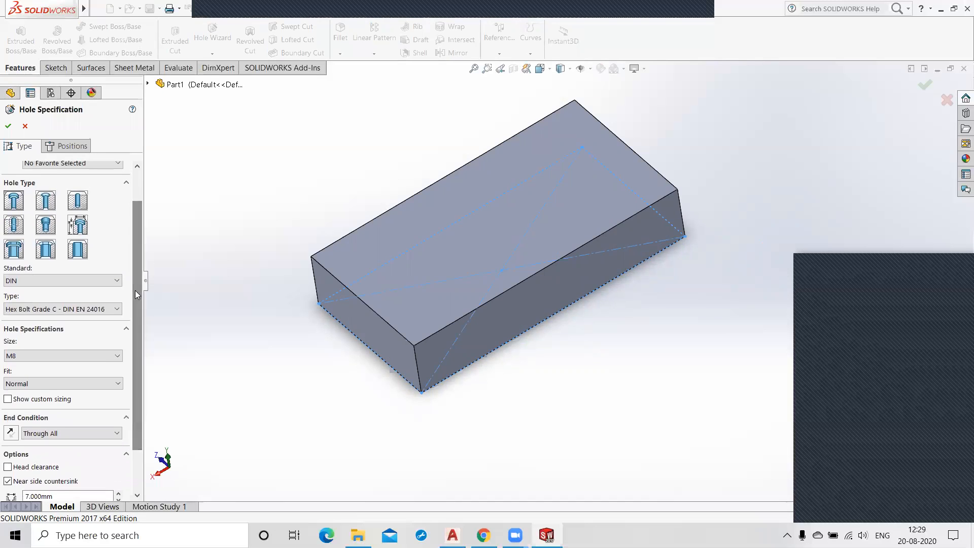
pyautogui.click(37, 284)
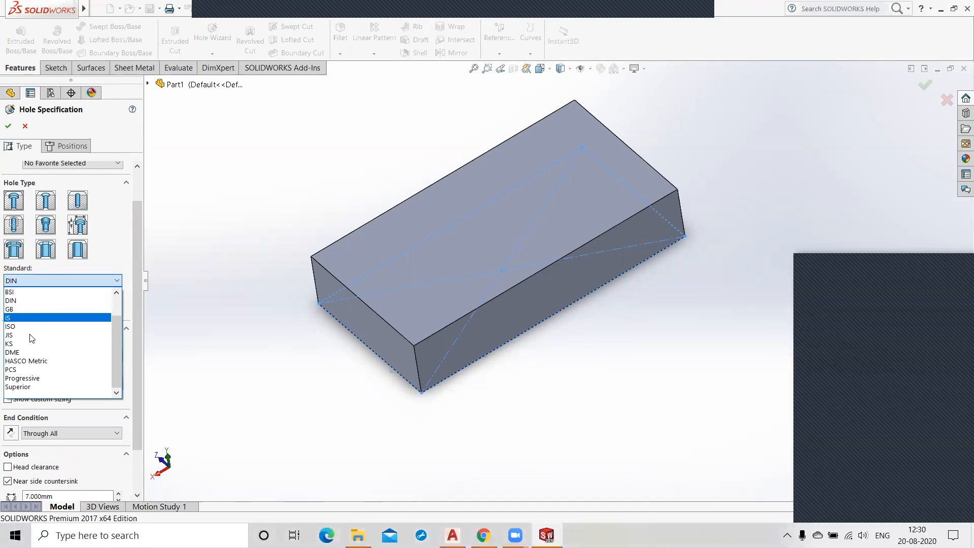
pyautogui.click(10, 327)
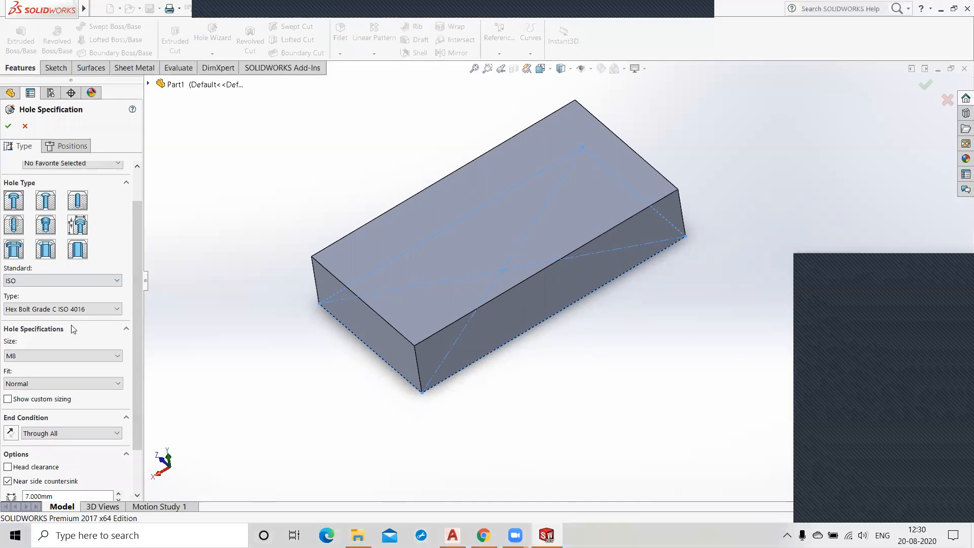
# Choose M12 as the hole size for the Hex Bolt Grade C ISO 4016 counterbore.
pyautogui.click(30, 355)
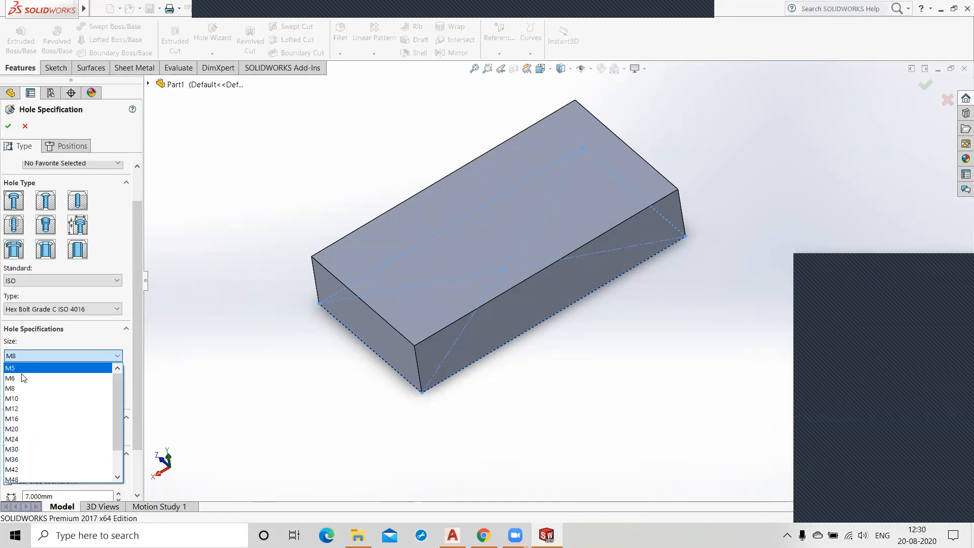
pyautogui.scroll(-1, 33, 419)
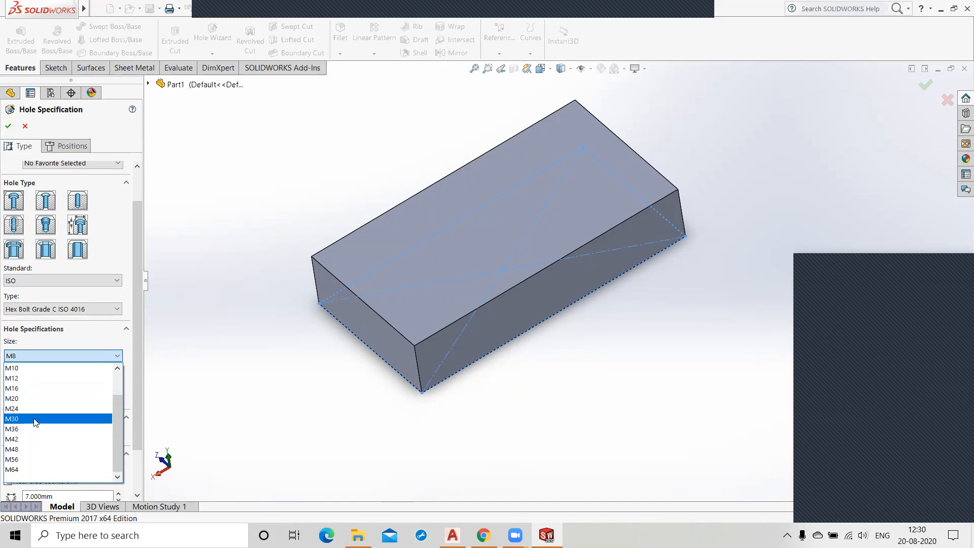
pyautogui.scroll(1, 40, 457)
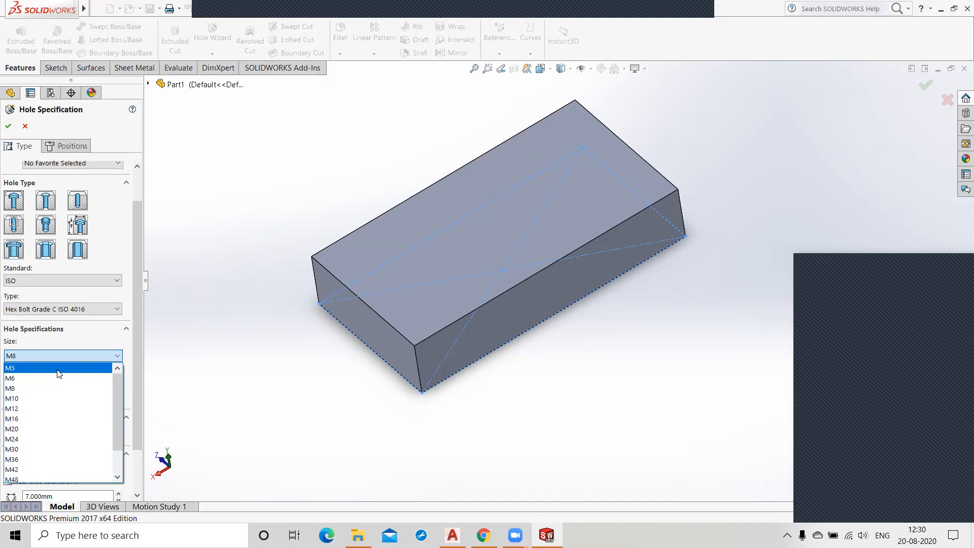
pyautogui.click(39, 409)
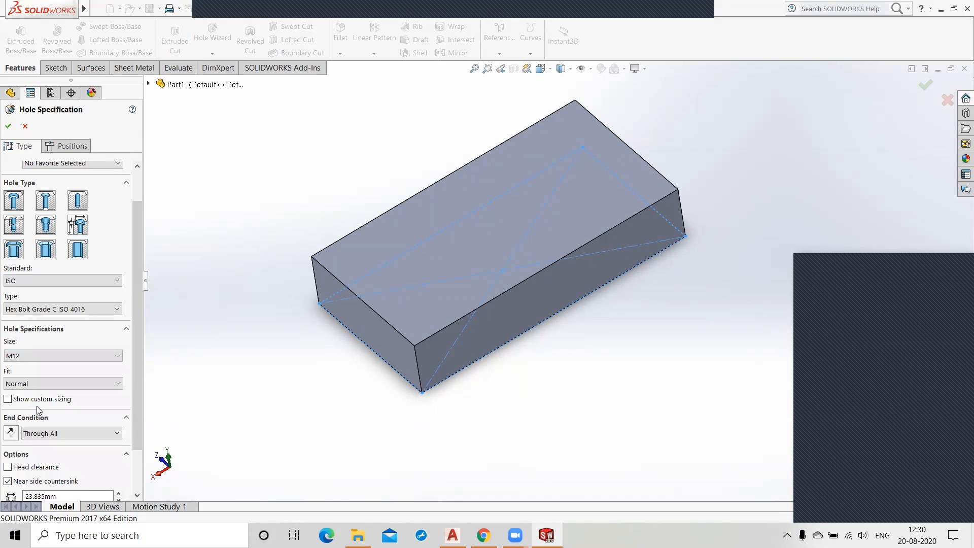
# Place the M12 hole on the block's top face near one end, about 48 mm lengthwise from the origin.
pyautogui.click(72, 147)
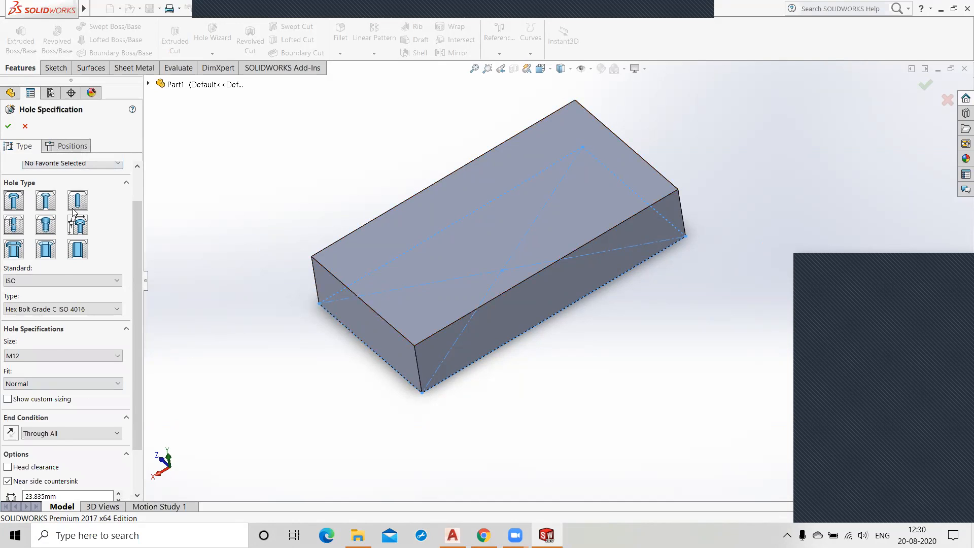
pyautogui.click(71, 147)
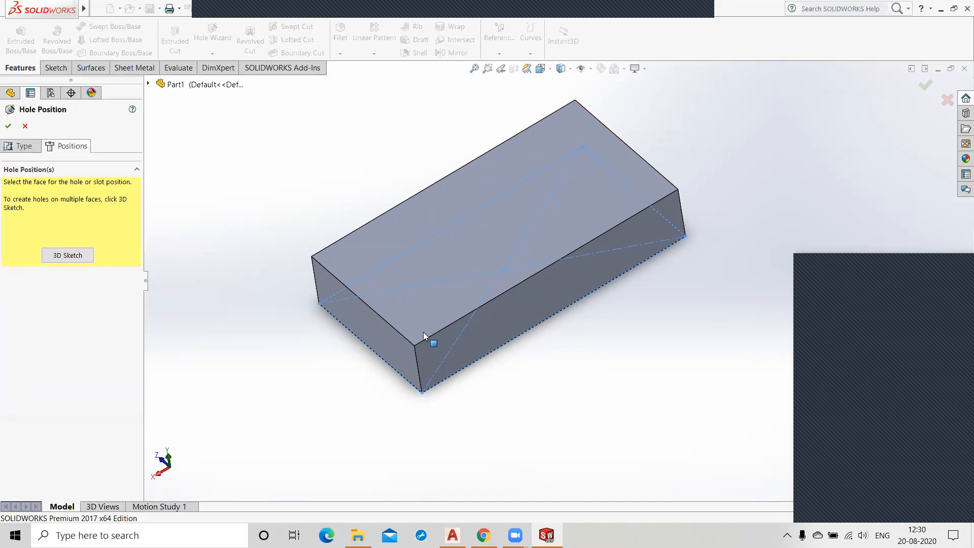
pyautogui.click(383, 249)
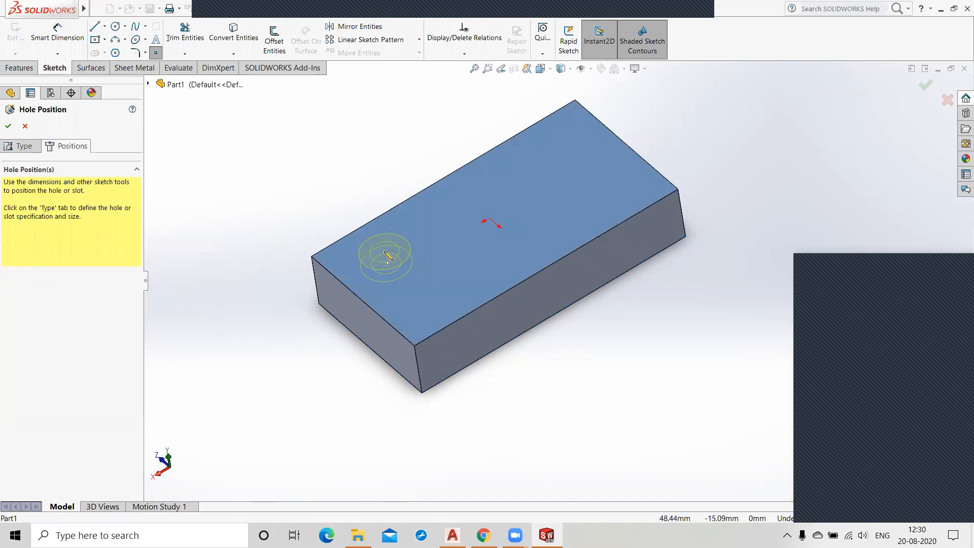
pyautogui.click(386, 251)
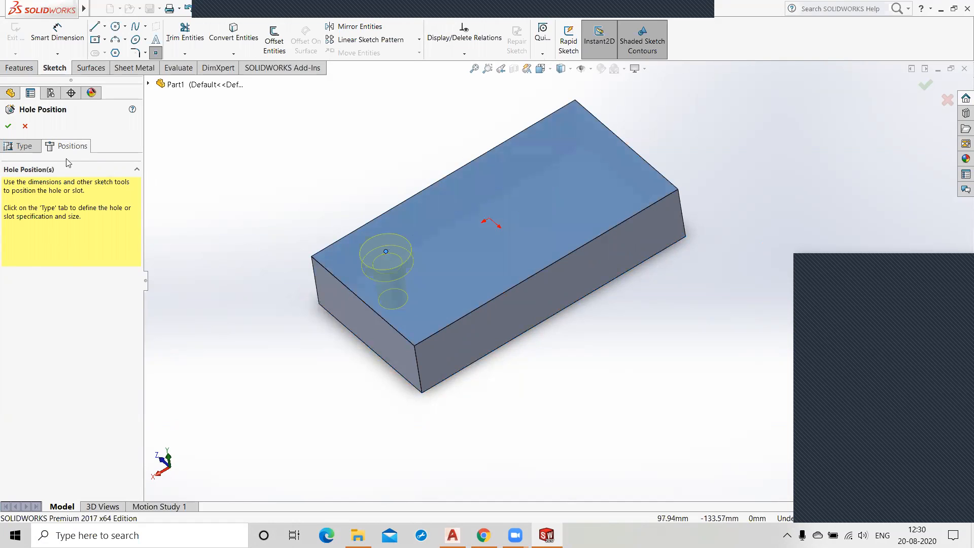
# Review the hole specification and place a second hole on the top face, about 32 mm lengthwise from the origin on the opposite side.
pyautogui.click(23, 146)
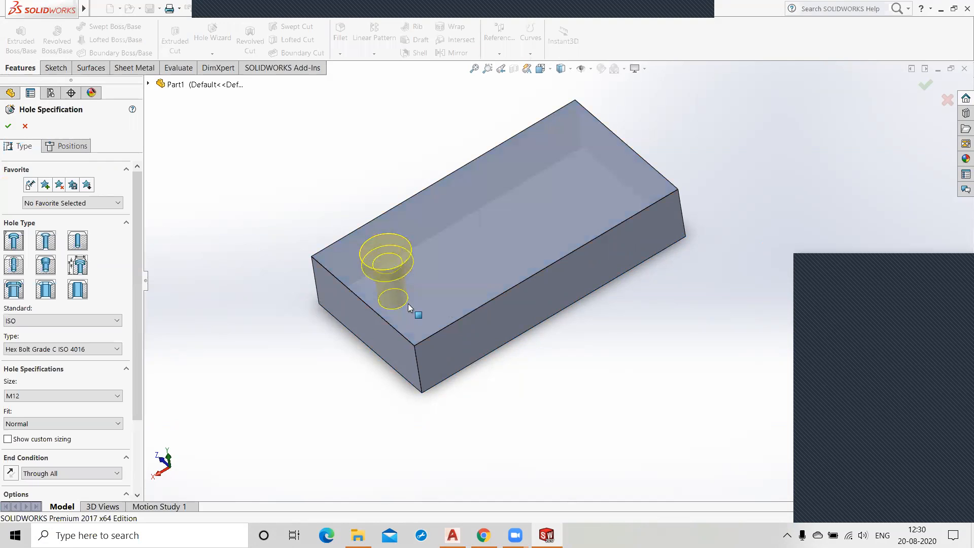
pyautogui.click(63, 147)
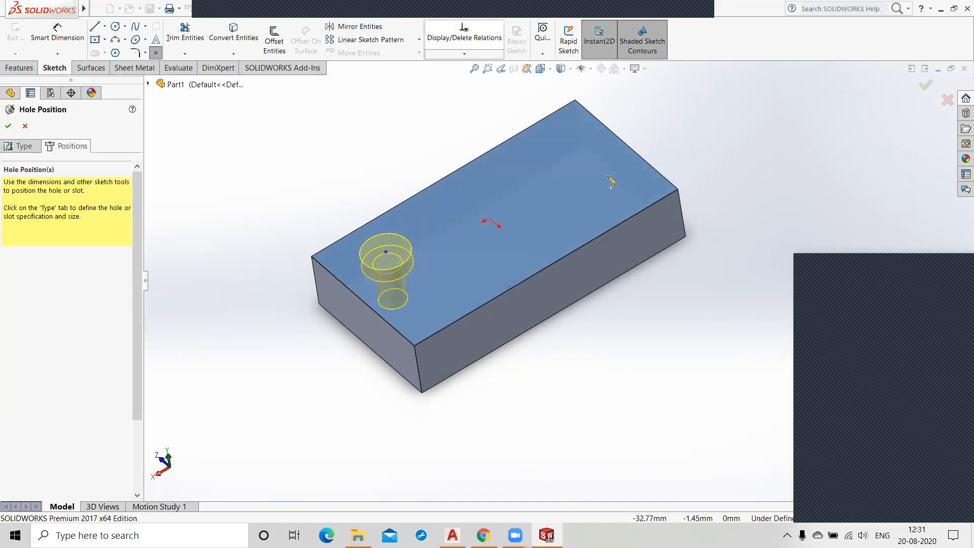
pyautogui.click(569, 205)
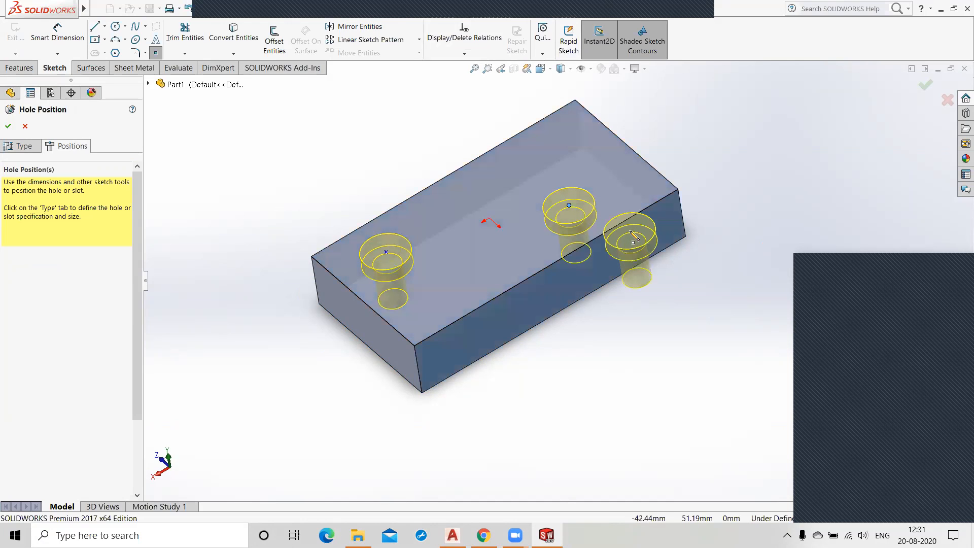
# View the top face straight on and dimension the second hole's horizontal distance from the origin as 30 mm.
pyautogui.hotkey('ctrl', '8')
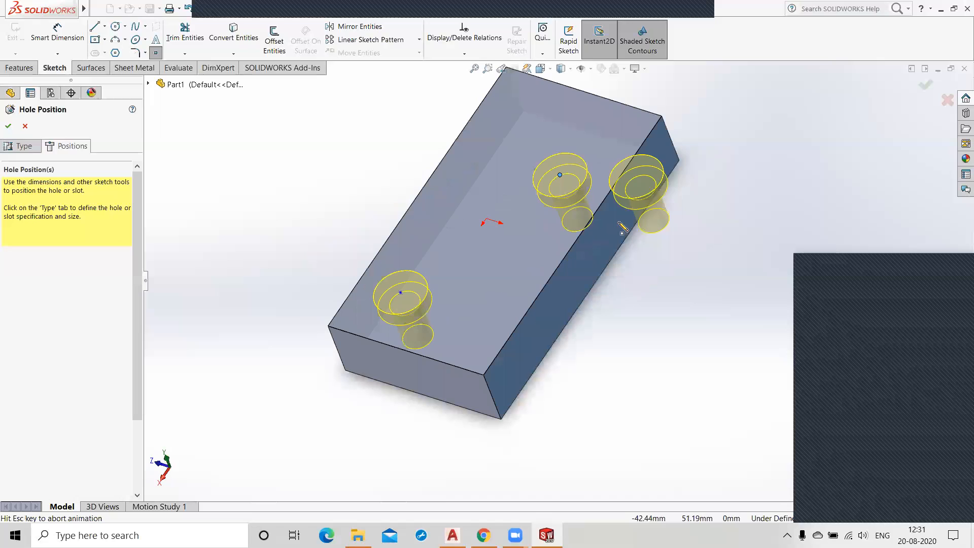
pyautogui.click(67, 41)
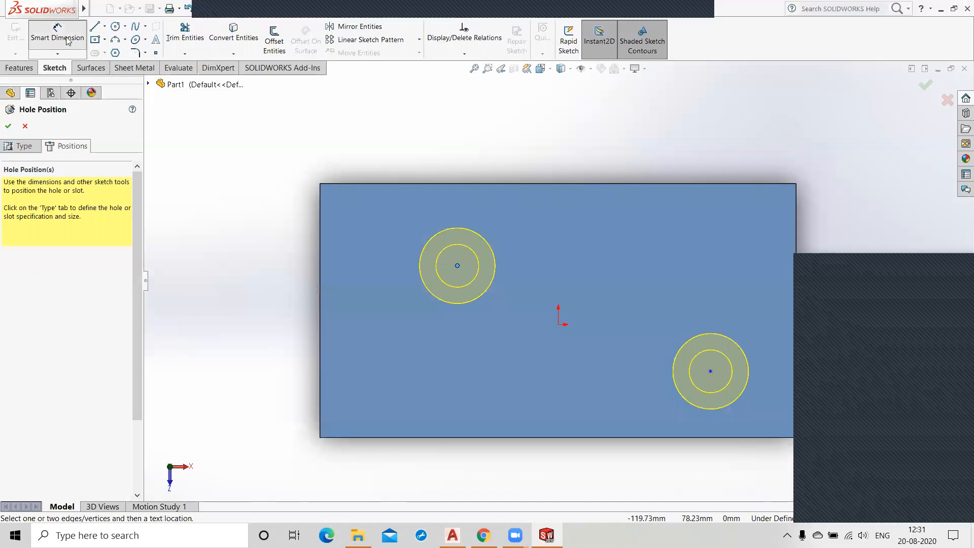
pyautogui.click(559, 323)
pyautogui.click(721, 374)
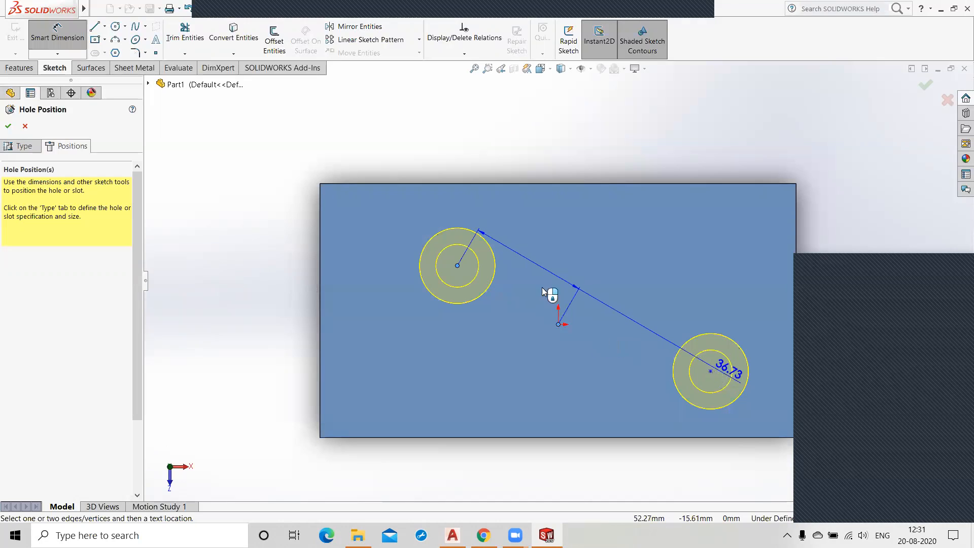
pyautogui.click(509, 167)
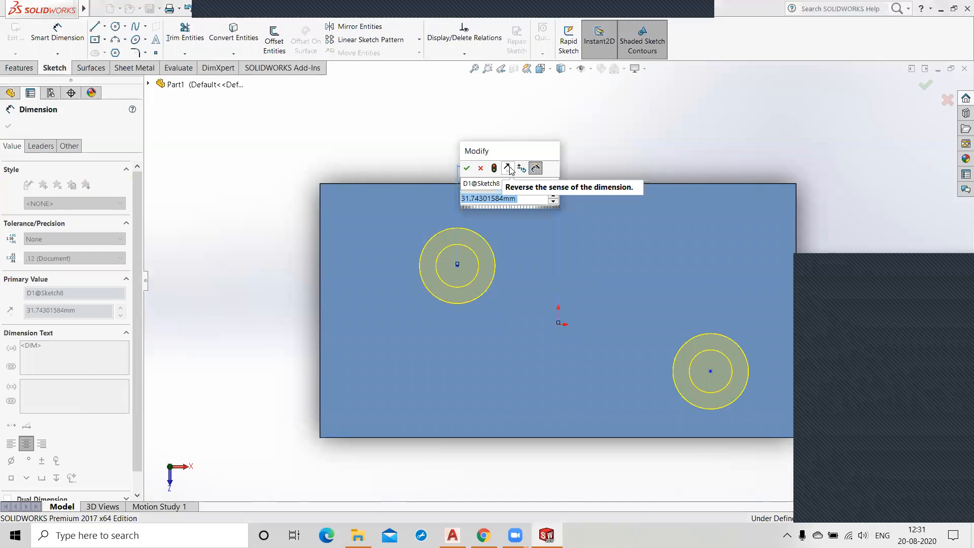
pyautogui.write('30')
pyautogui.press('Return')
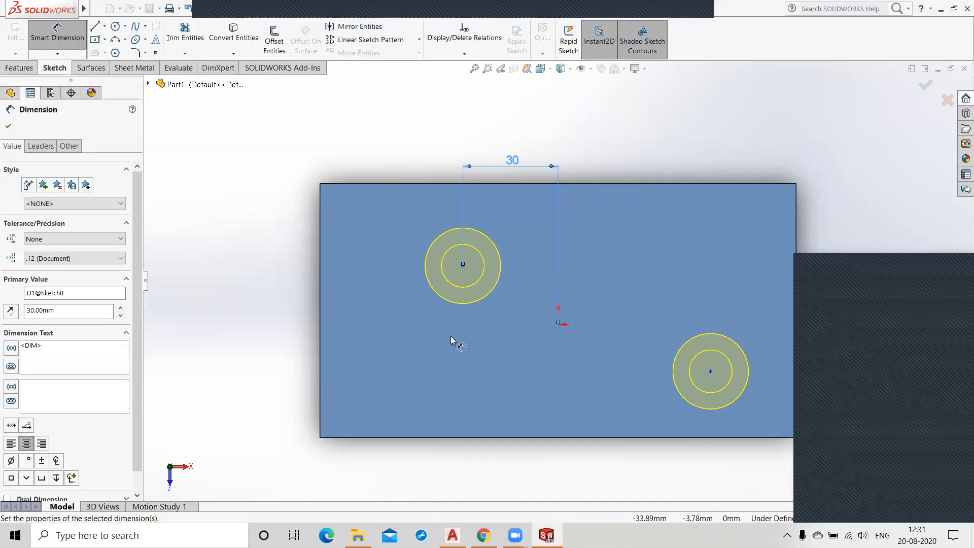
# Finish the position dimension, return to the hole specification and examine the previews of both counterbore holes through the block.
pyautogui.click(213, 285)
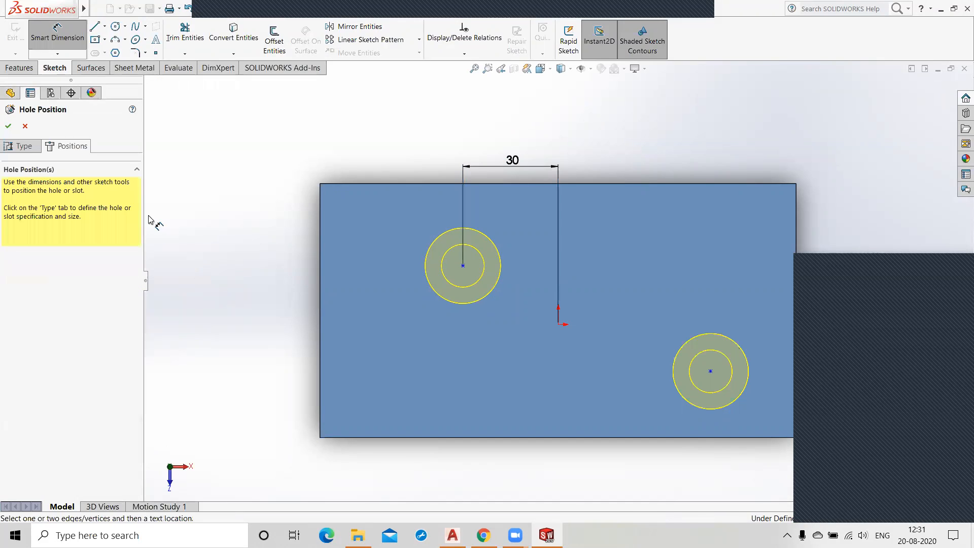
pyautogui.click(21, 147)
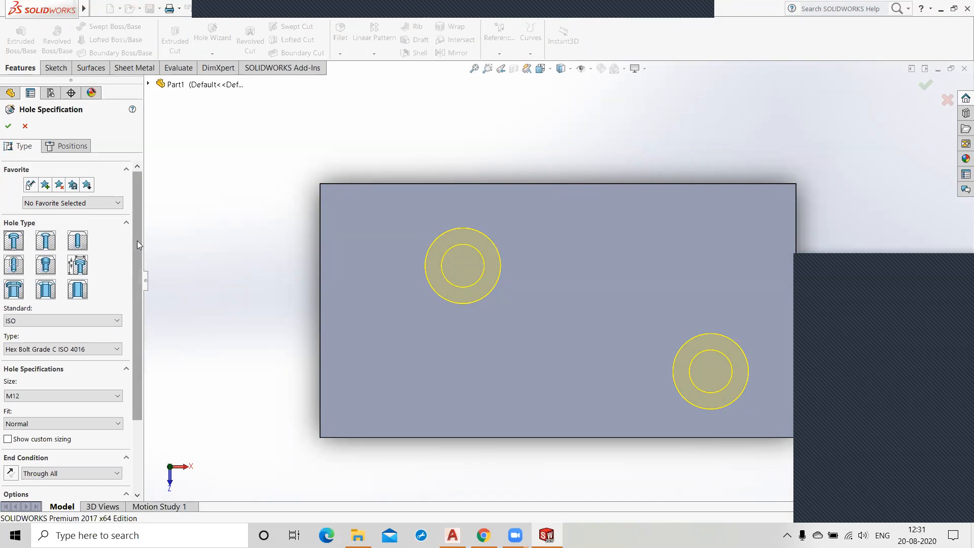
pyautogui.moveTo(137, 241); pyautogui.dragTo(137, 249)
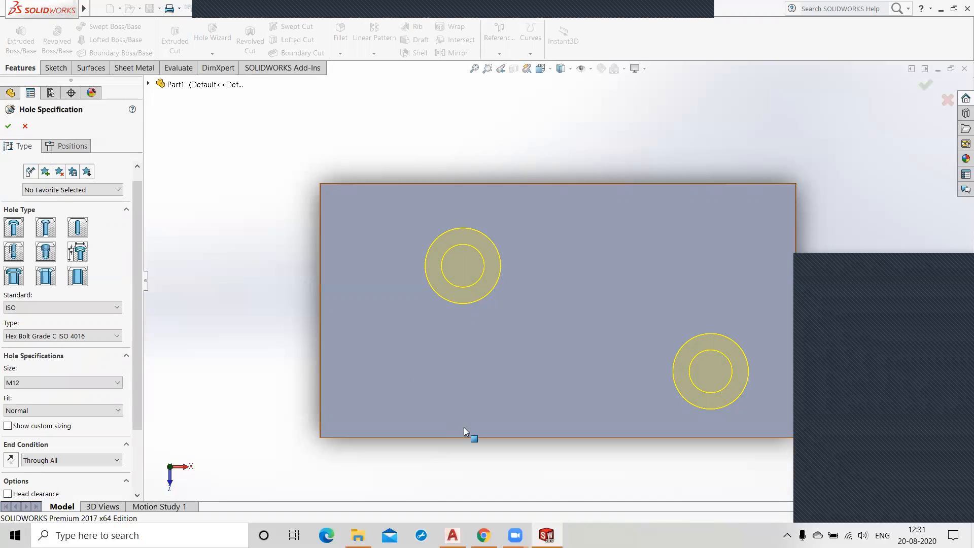
pyautogui.moveTo(500, 451); pyautogui.dragTo(519, 309, button='middle')
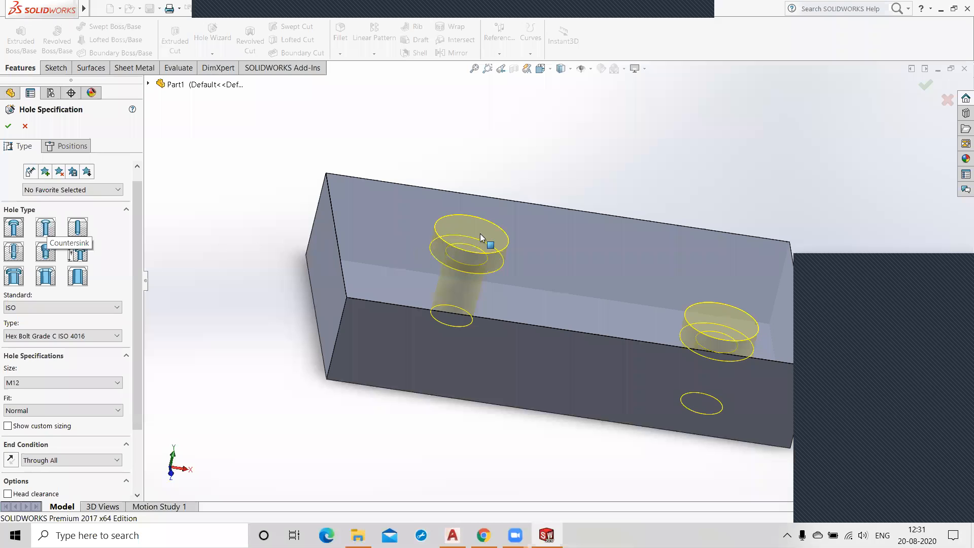
# Preview the plain hole, straight tap, tapered tap, legacy, counterbore slot, countersink slot and slot hole types on the block.
pyautogui.click(79, 232)
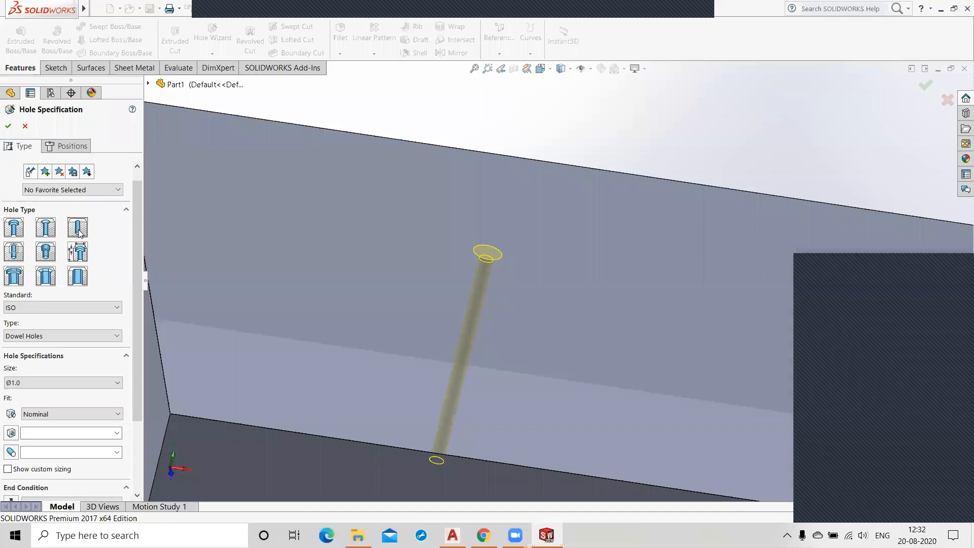
pyautogui.click(14, 252)
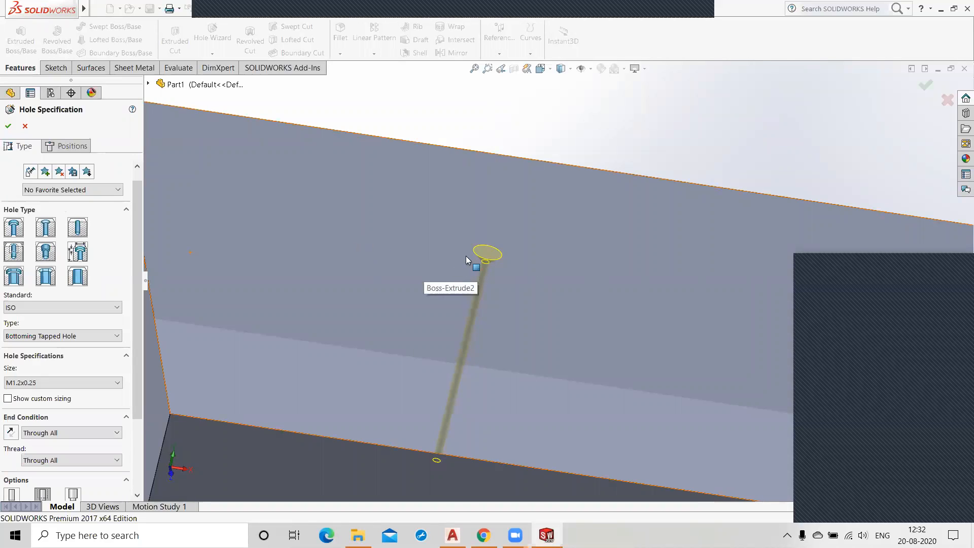
pyautogui.click(45, 252)
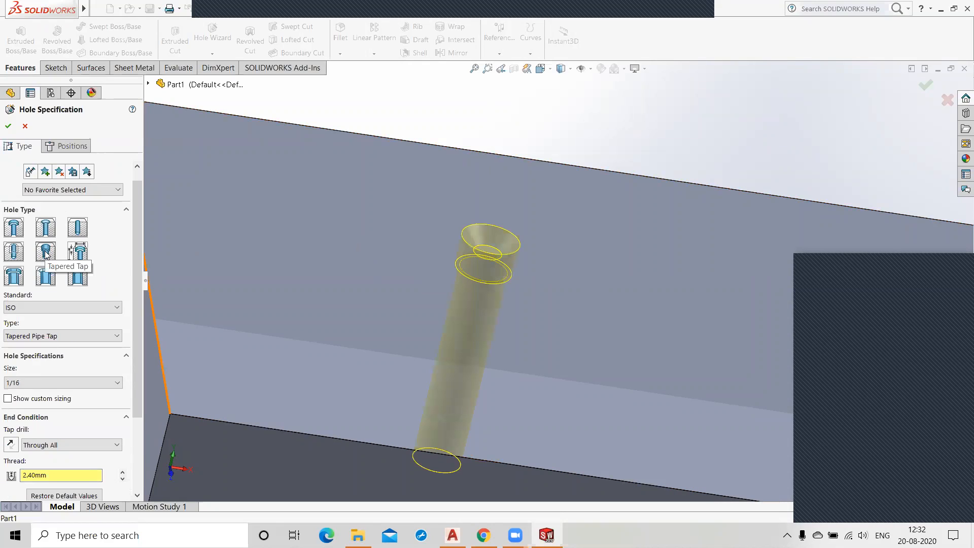
pyautogui.click(81, 254)
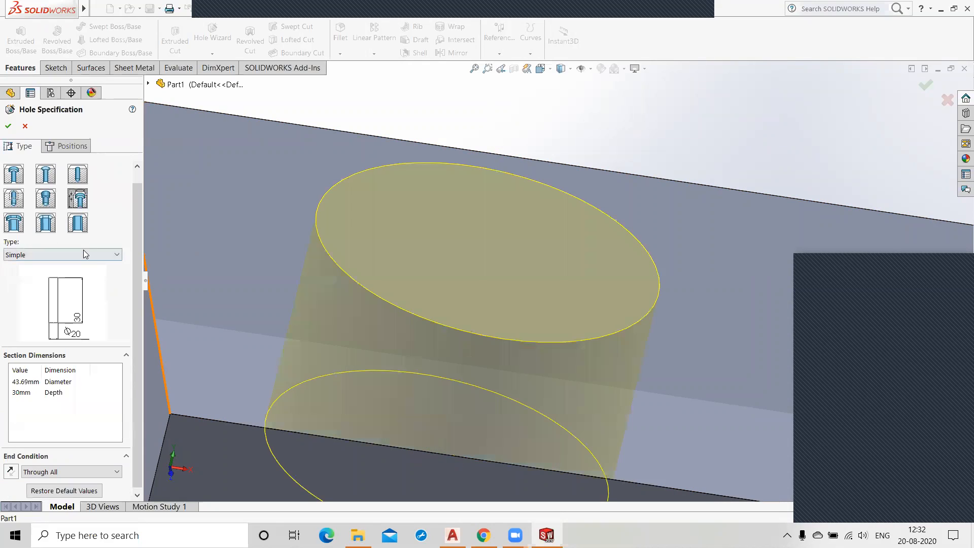
pyautogui.scroll(3, 327, 320)
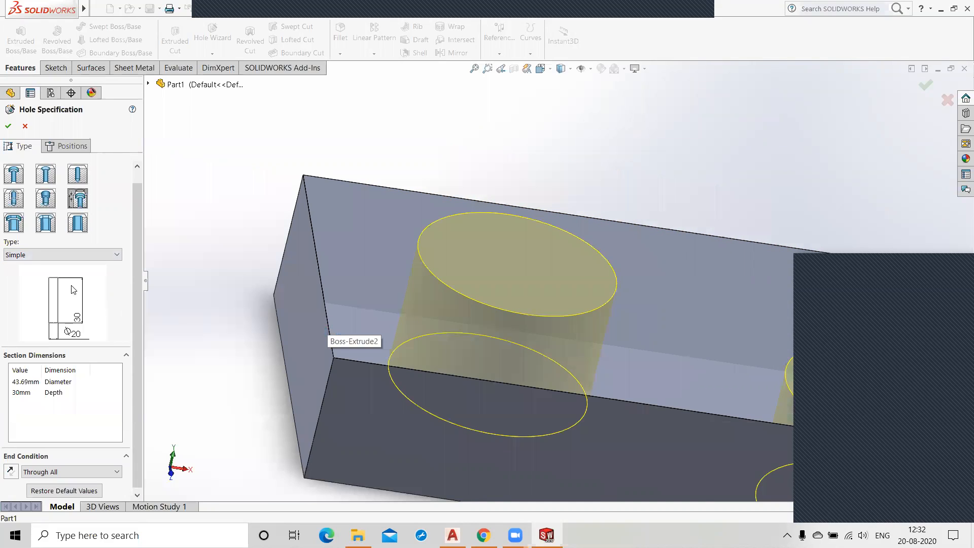
pyautogui.click(14, 227)
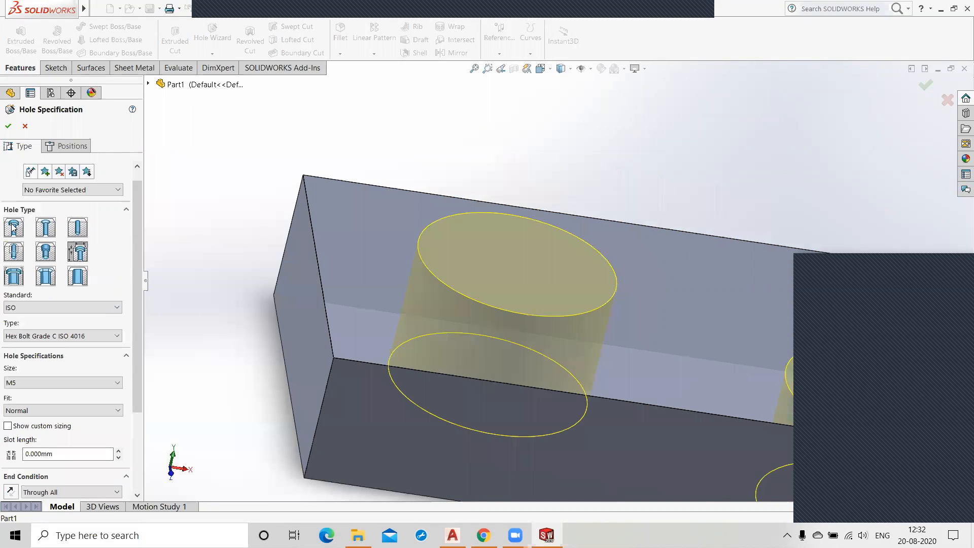
pyautogui.click(45, 278)
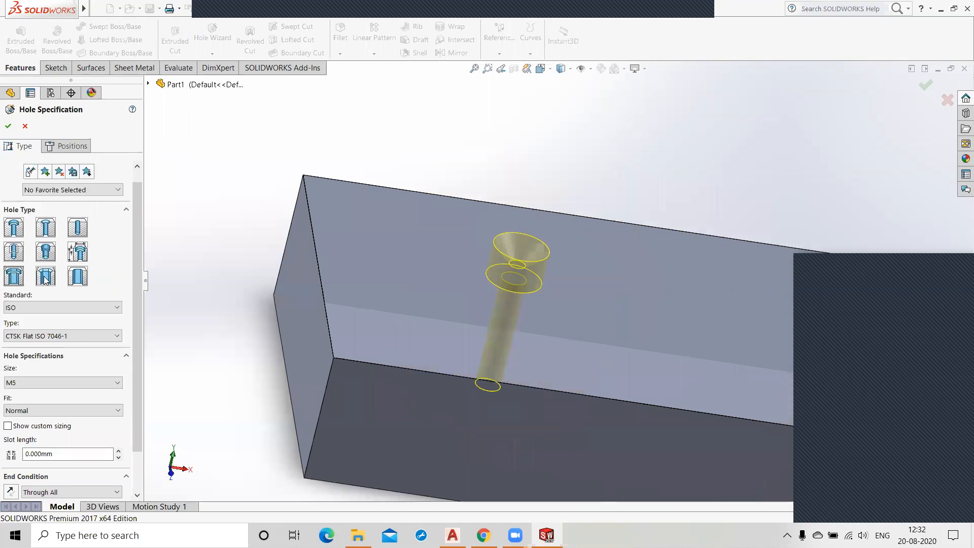
pyautogui.click(78, 281)
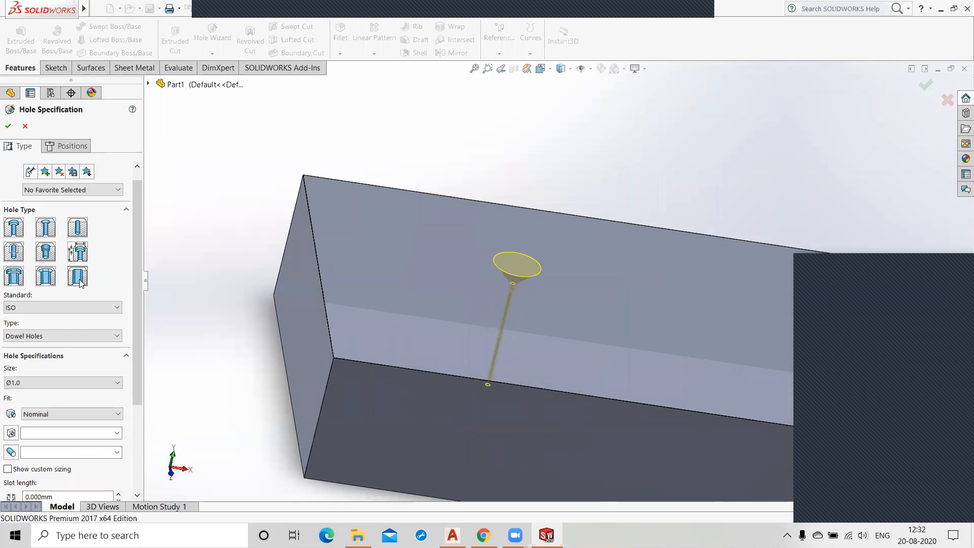
# Set the hole type to Counterbore for Hex Bolt Grade C ISO 4016, review its options and choose size M10.
pyautogui.click(13, 228)
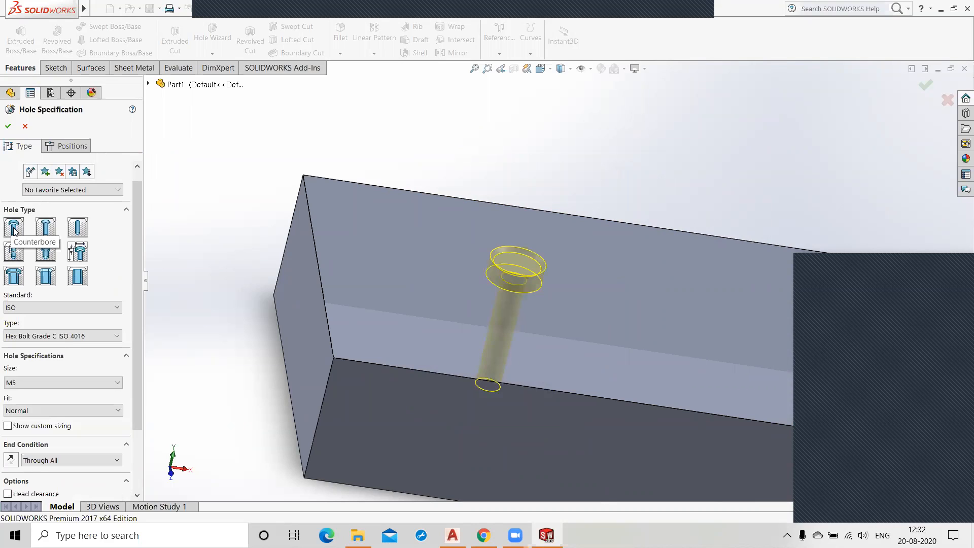
pyautogui.moveTo(197, 366); pyautogui.dragTo(206, 337, button='middle')
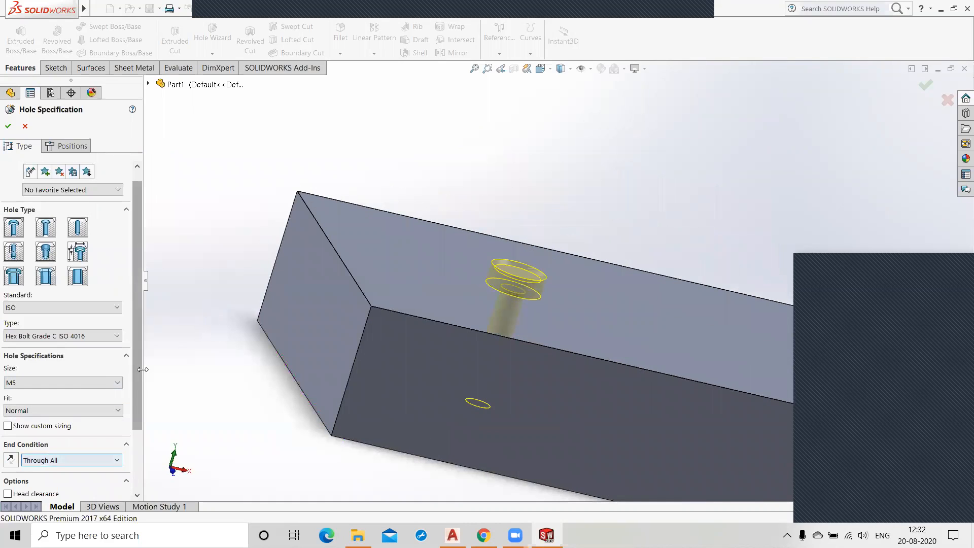
pyautogui.moveTo(137, 370); pyautogui.dragTo(138, 433)
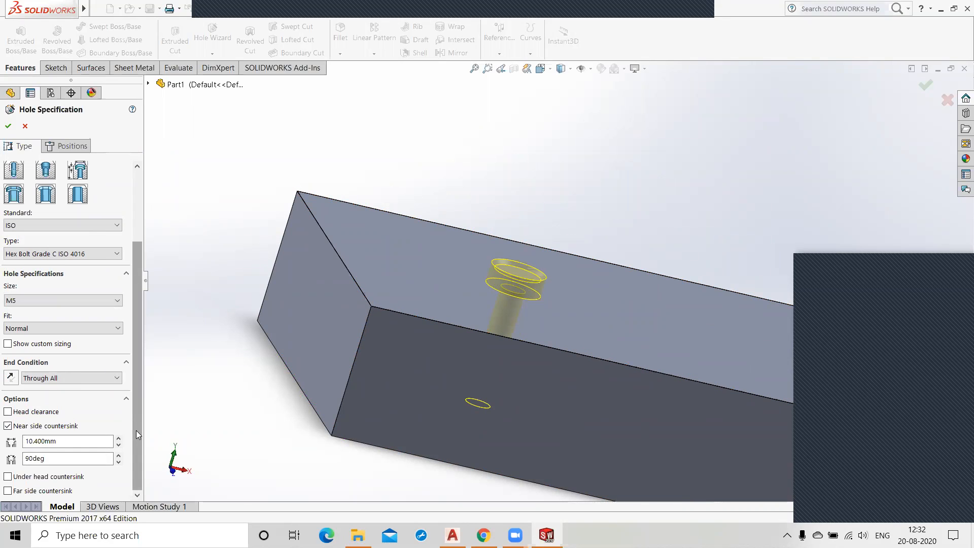
pyautogui.moveTo(136, 430)
pyautogui.mouseDown()
pyautogui.moveTo(141, 388)
pyautogui.moveTo(138, 436)
pyautogui.mouseUp()
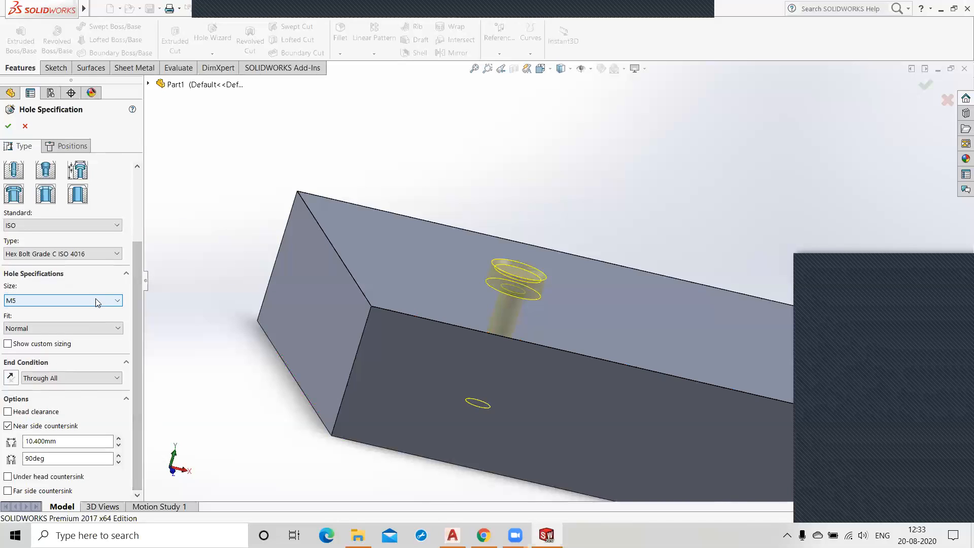
pyautogui.click(79, 301)
pyautogui.click(33, 345)
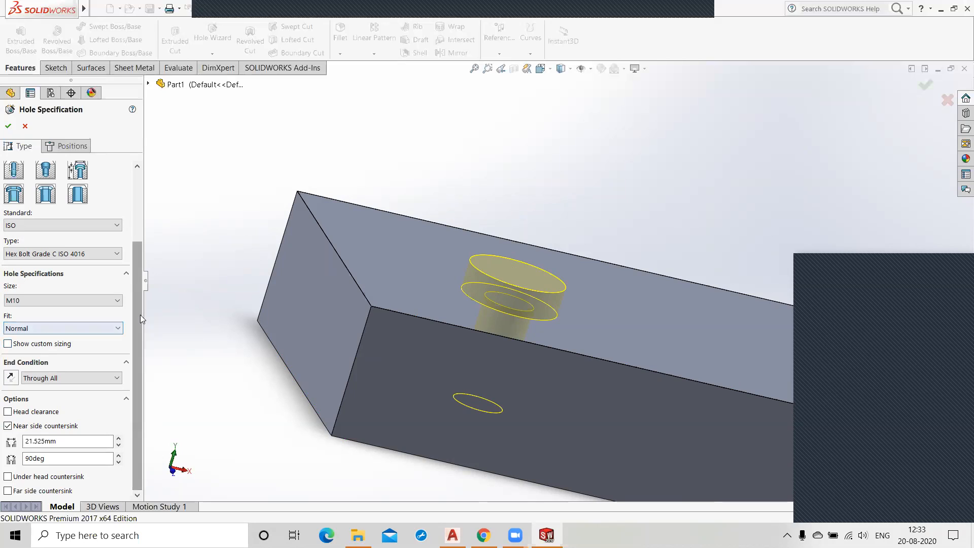
# Check the previewed positions and create the two M10 counterbore holes through the block.
pyautogui.moveTo(140, 315); pyautogui.dragTo(137, 228)
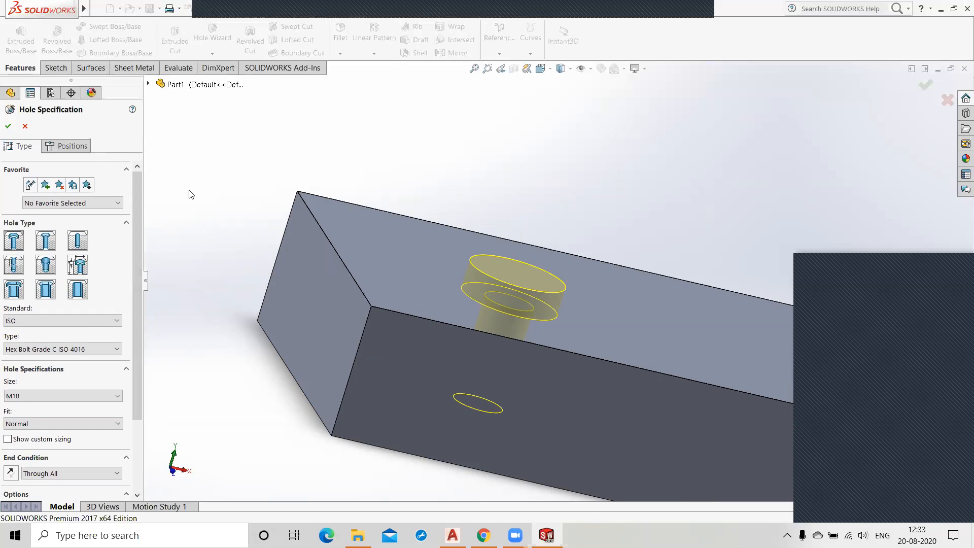
pyautogui.scroll(1, 520, 417)
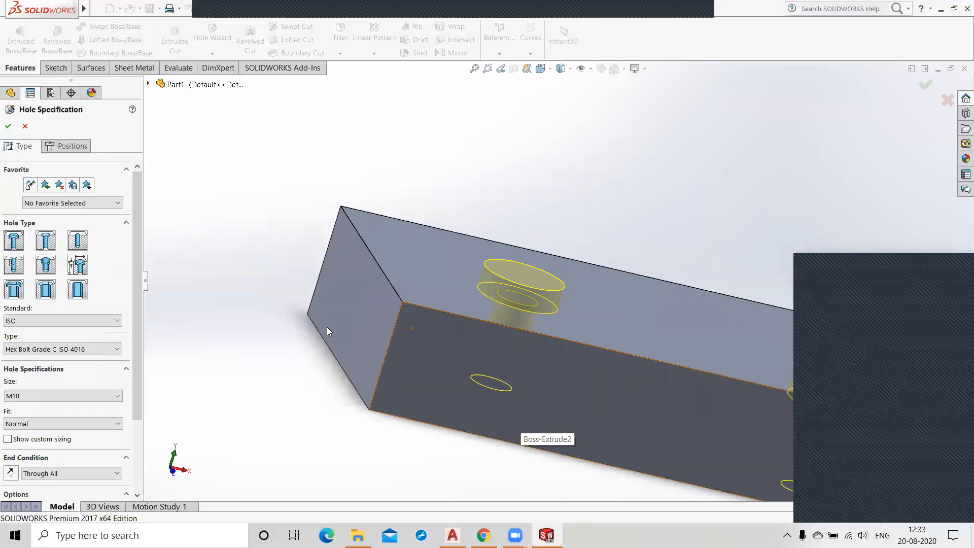
pyautogui.scroll(2, 326, 327)
pyautogui.moveTo(327, 327); pyautogui.dragTo(307, 357, button='middle')
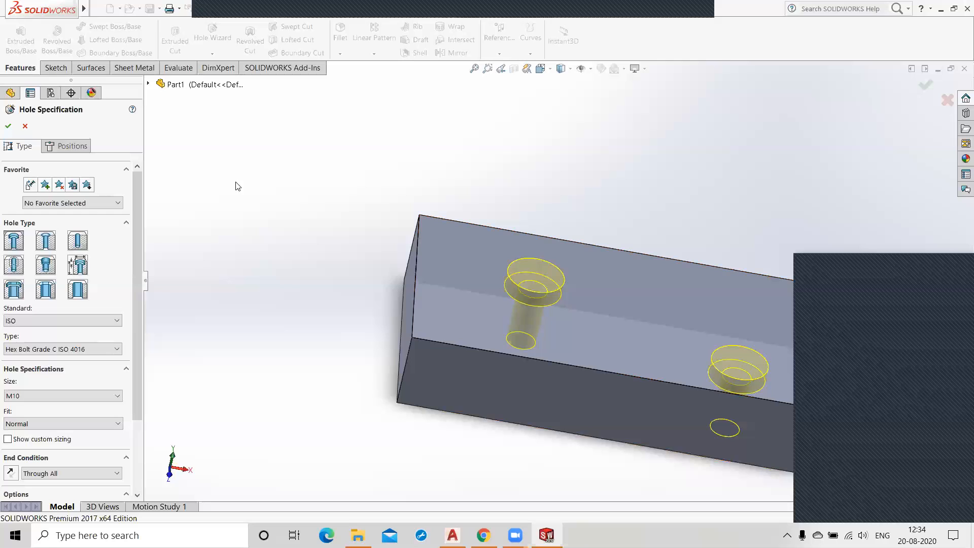
pyautogui.click(9, 126)
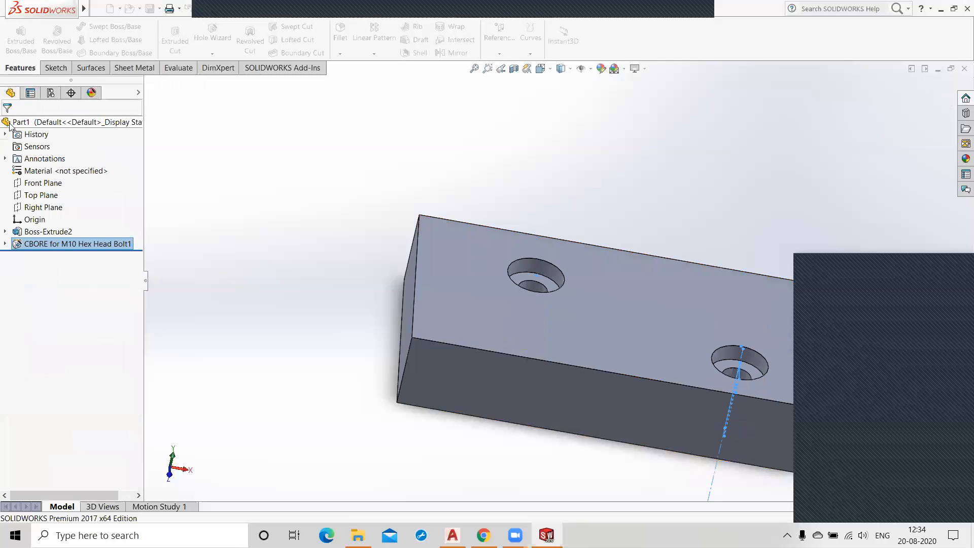
# Start a sketch on the block's top face and convert the inner edge of the hole 30 mm from the origin into it.
pyautogui.moveTo(348, 325); pyautogui.dragTo(326, 461, button='middle')
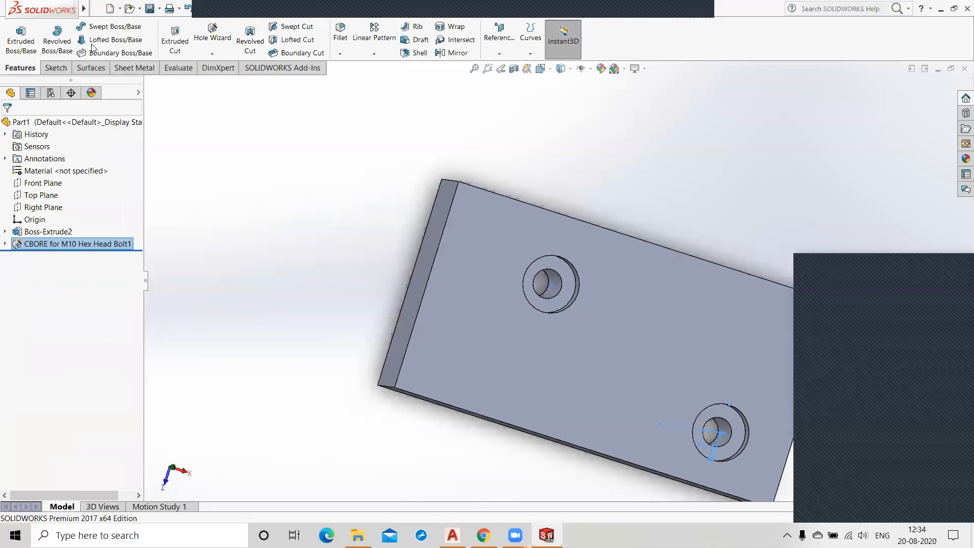
pyautogui.moveTo(540, 279); pyautogui.dragTo(557, 279, button='middle')
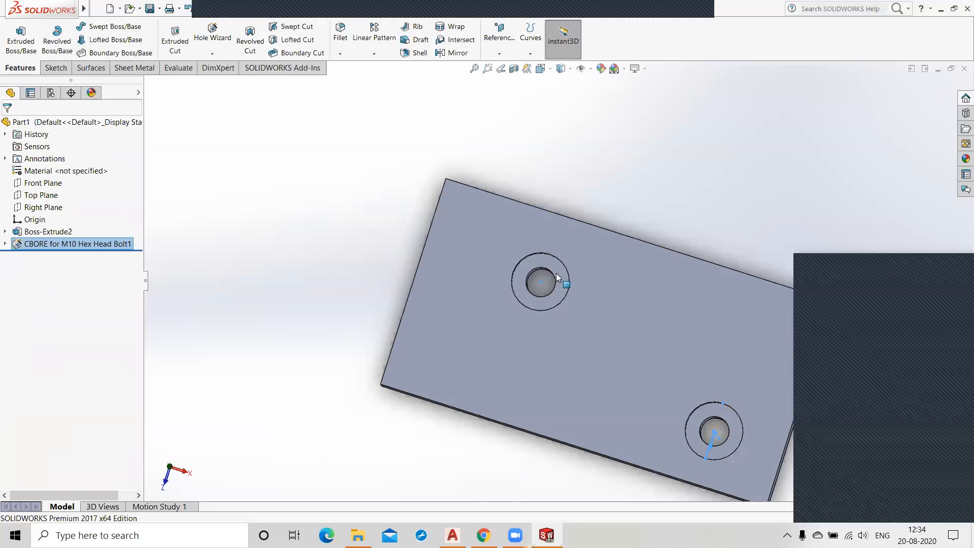
pyautogui.click(590, 288)
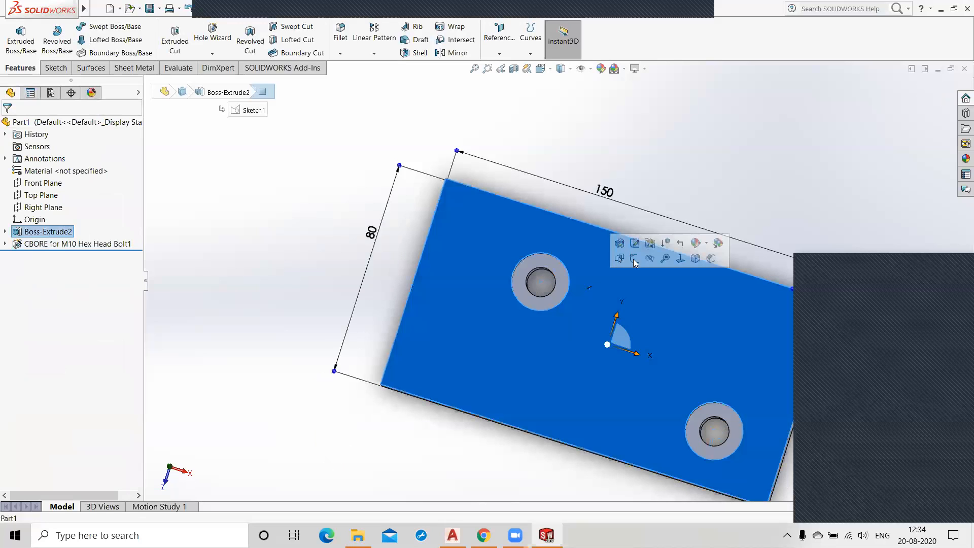
pyautogui.click(634, 259)
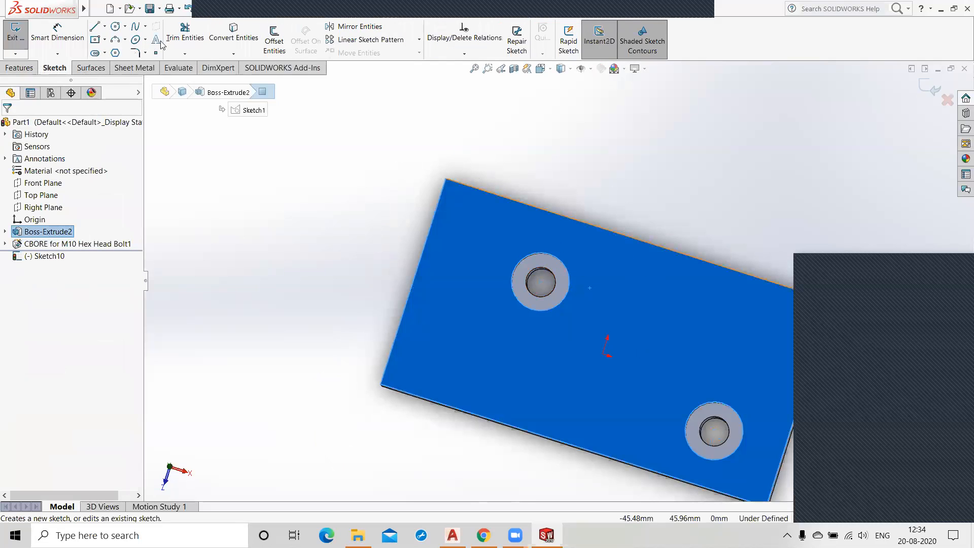
pyautogui.click(549, 270)
pyautogui.click(233, 31)
# Try to dimension the converted circle's diameter, cancel the dimension and discard the sketch.
pyautogui.click(57, 32)
pyautogui.click(555, 279)
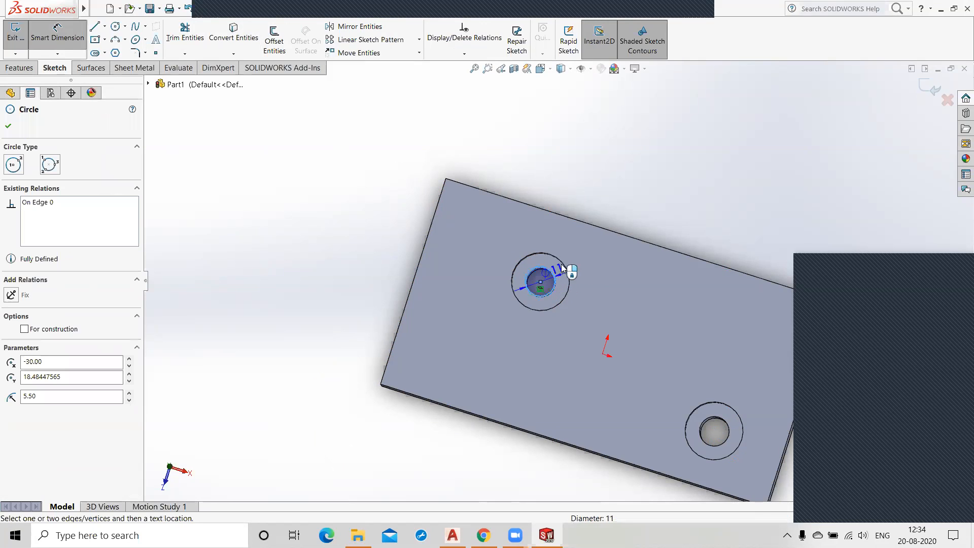
pyautogui.click(581, 184)
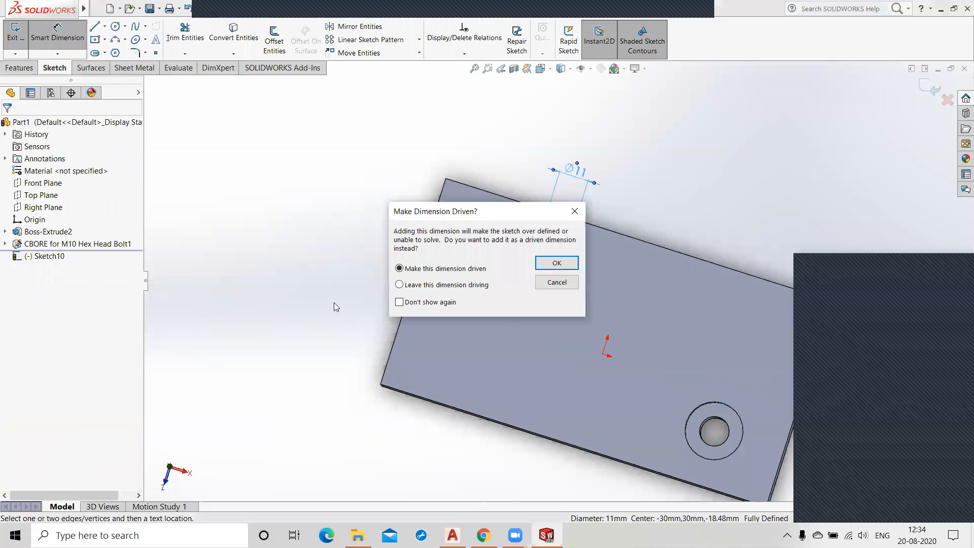
pyautogui.click(554, 284)
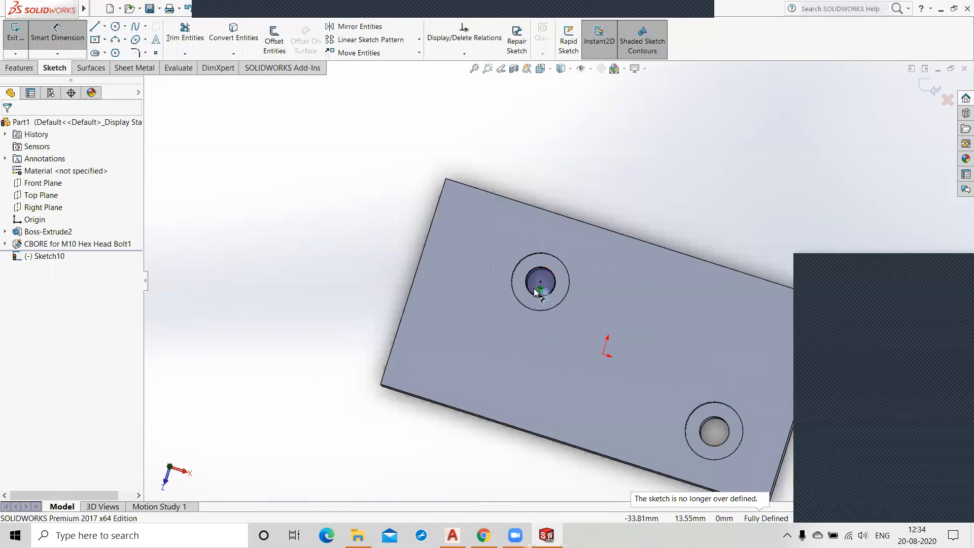
pyautogui.scroll(-1, 547, 282)
pyautogui.scroll(-3, 544, 280)
pyautogui.click(559, 263)
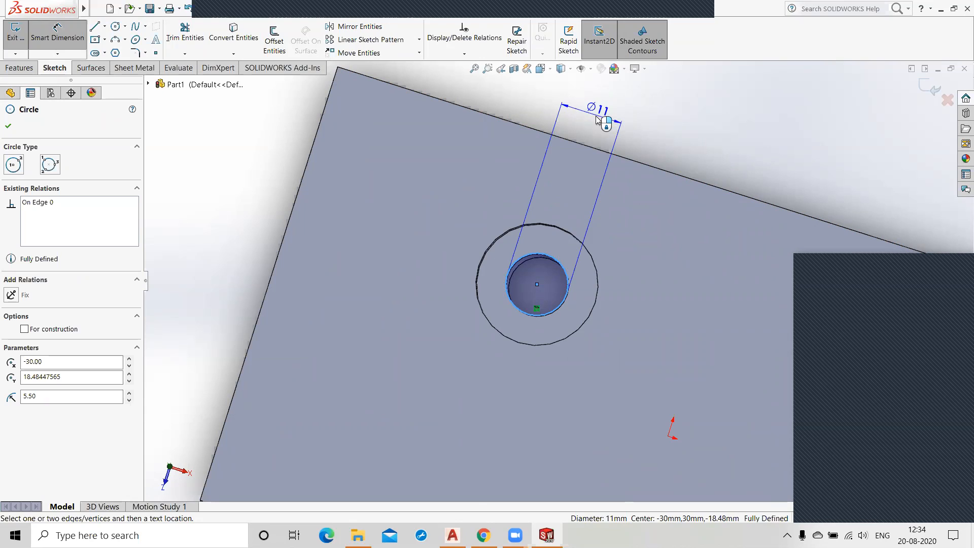
pyautogui.press('Escape')
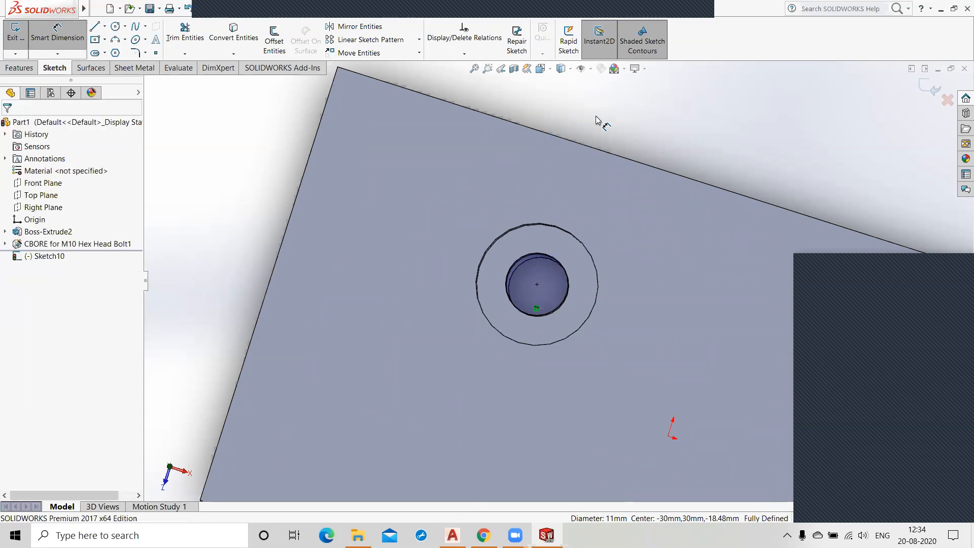
pyautogui.press('Escape')
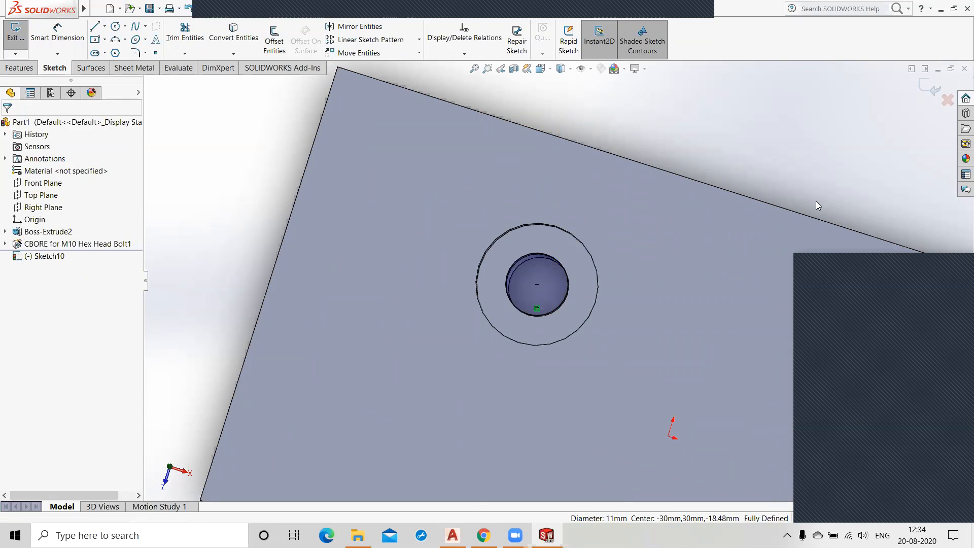
pyautogui.click(947, 103)
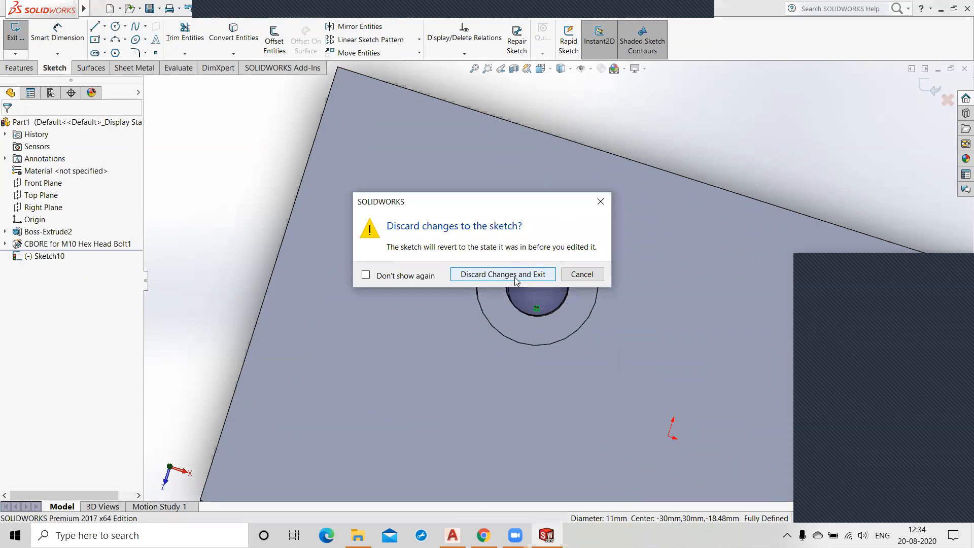
pyautogui.click(516, 280)
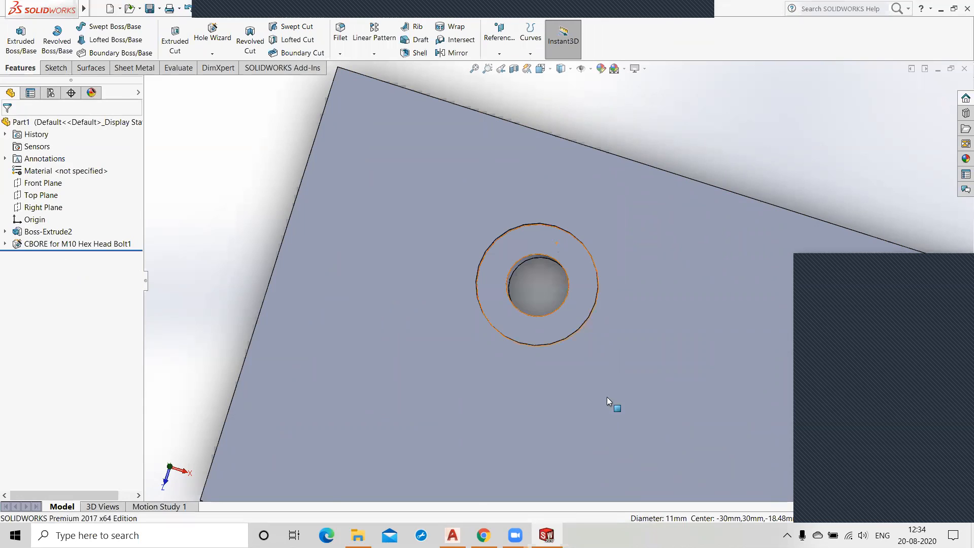
# Start a sketch on the block's top face and draw a circle of about 8 mm radius centred on the origin.
pyautogui.moveTo(625, 328); pyautogui.dragTo(562, 311, button='middle')
pyautogui.scroll(5, 558, 305)
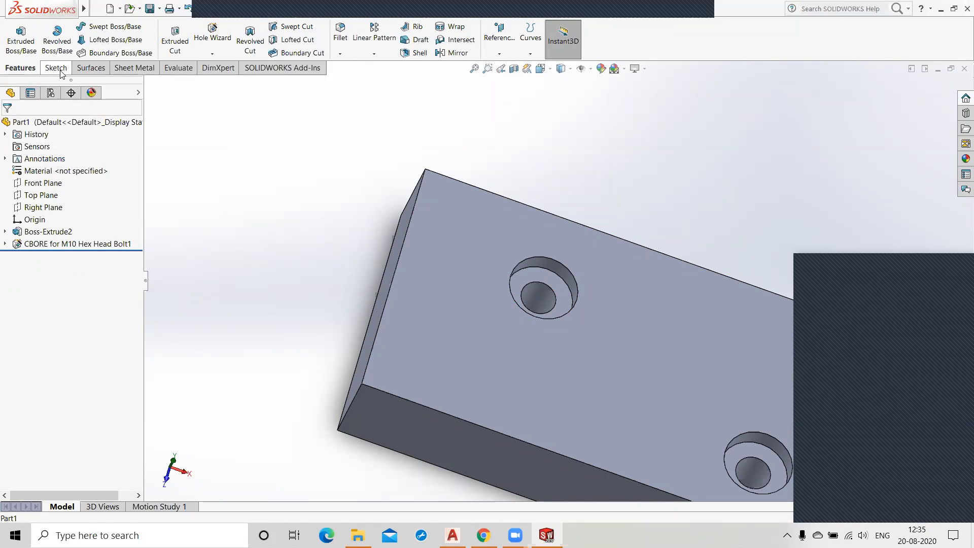
pyautogui.click(439, 325)
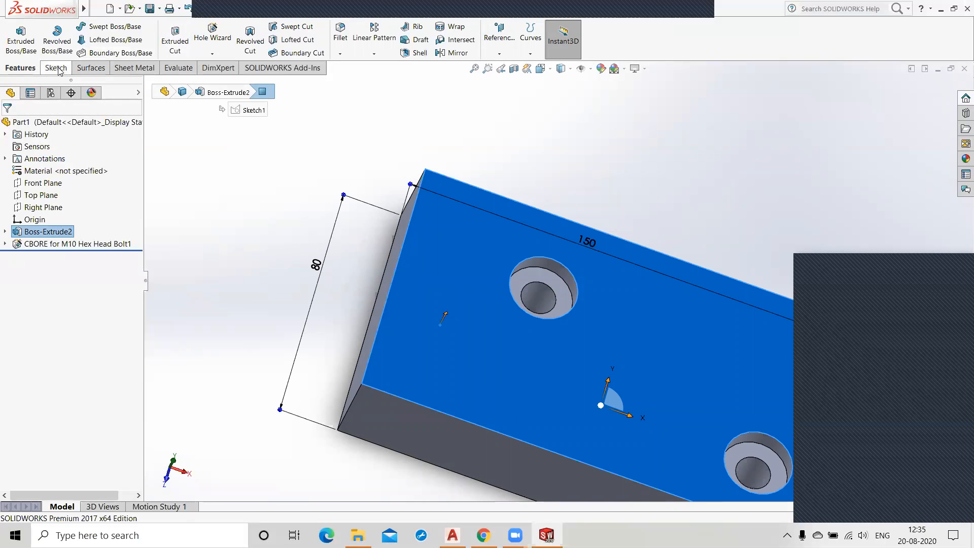
pyautogui.rightClick(419, 270)
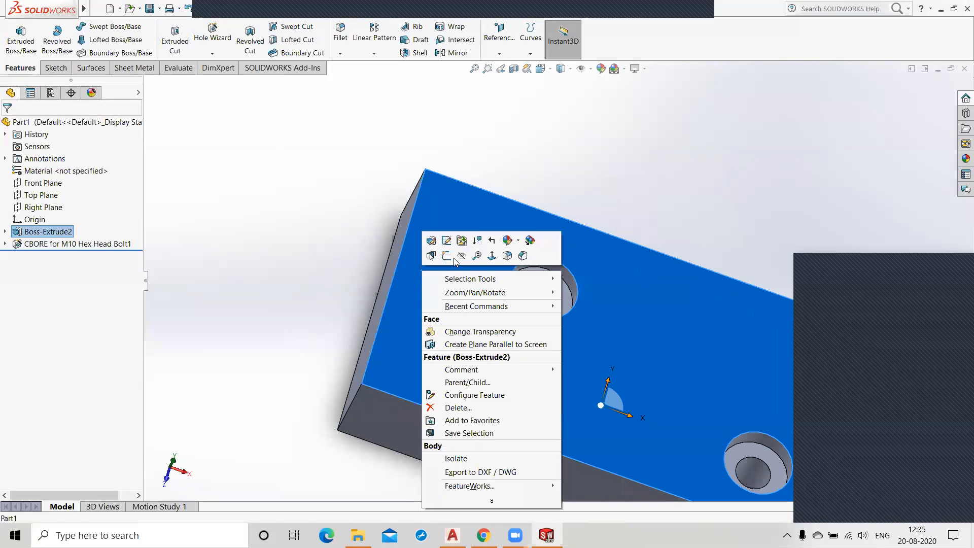
pyautogui.click(440, 255)
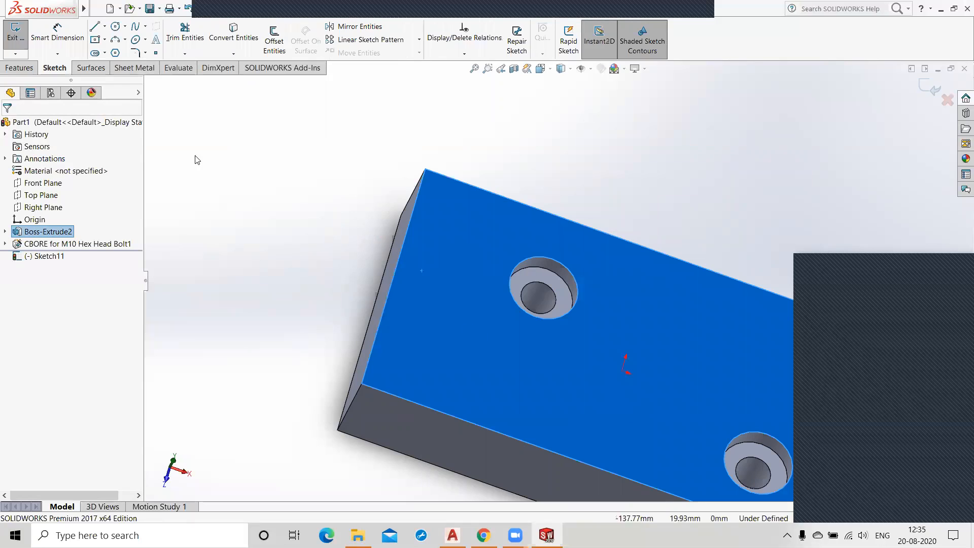
pyautogui.click(115, 26)
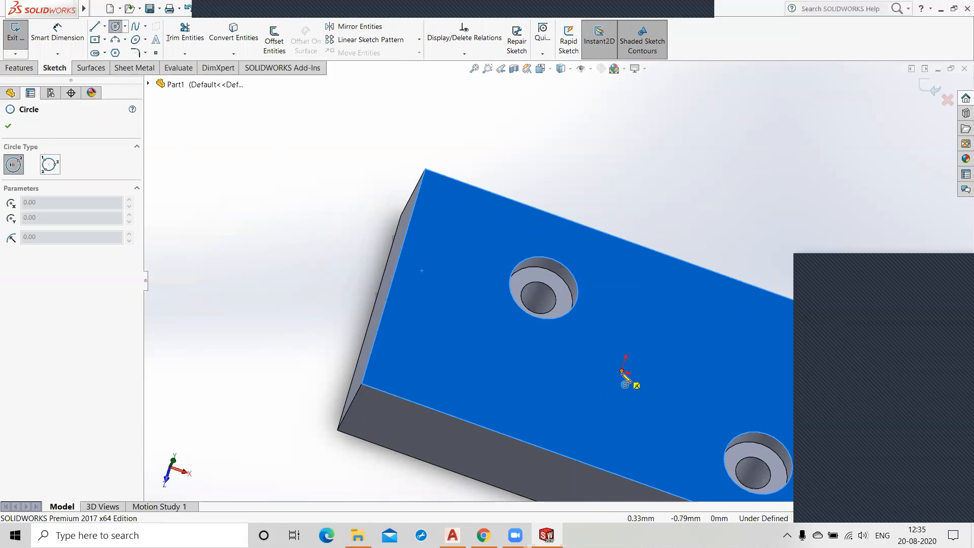
pyautogui.click(623, 372)
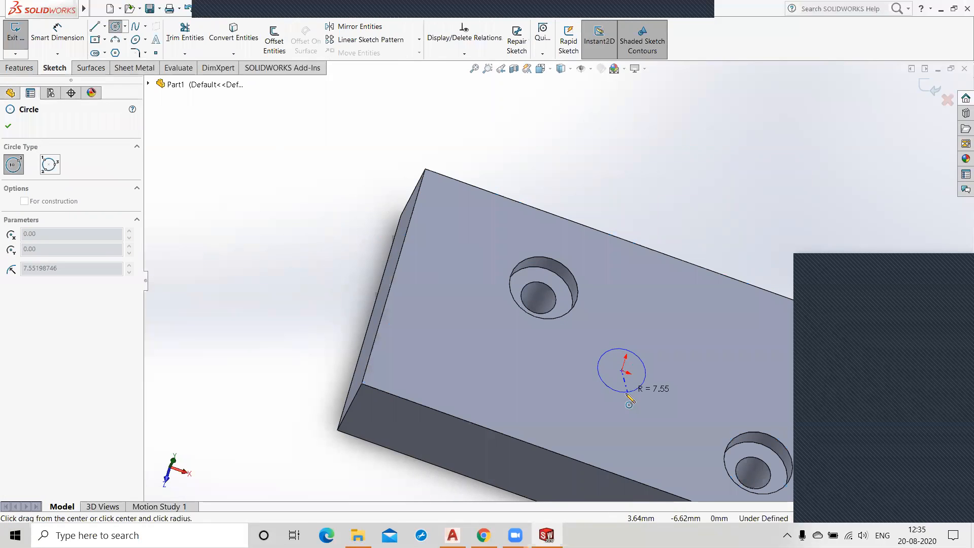
pyautogui.click(630, 395)
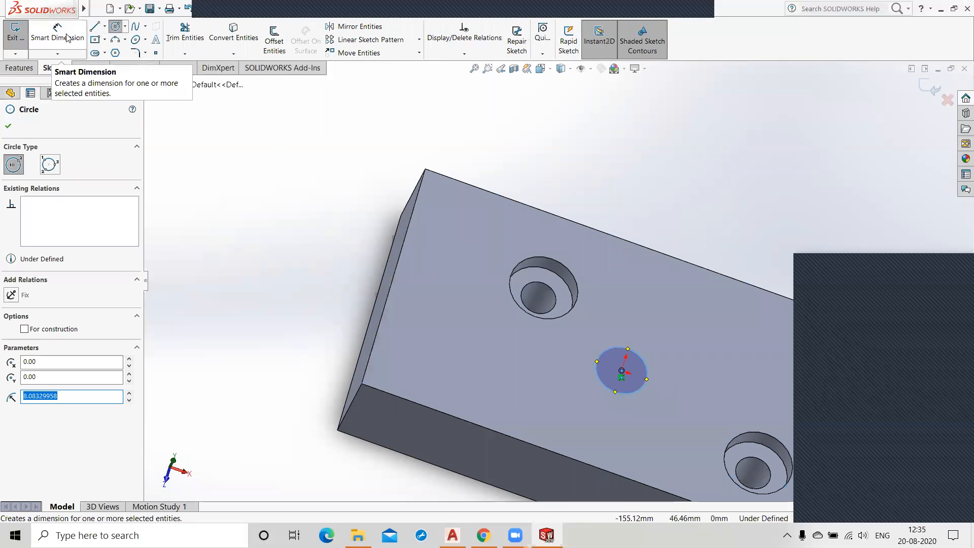
pyautogui.click(618, 346)
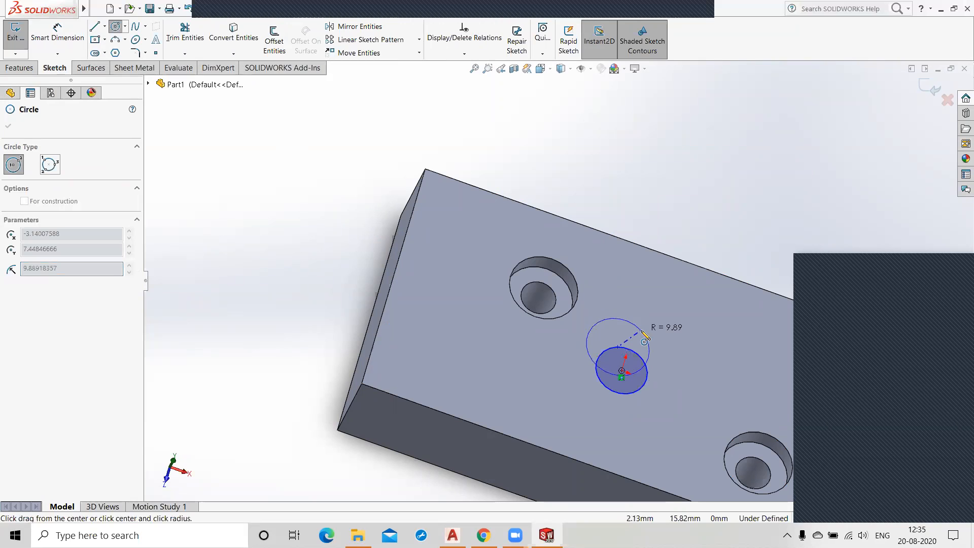
pyautogui.press('Escape')
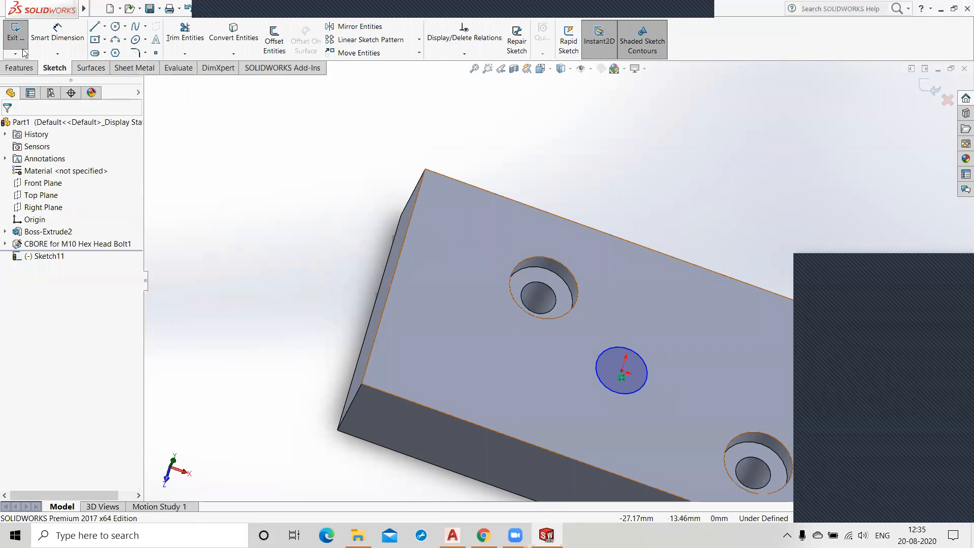
# Dimension the circle's diameter and set it to 10 mm.
pyautogui.click(56, 36)
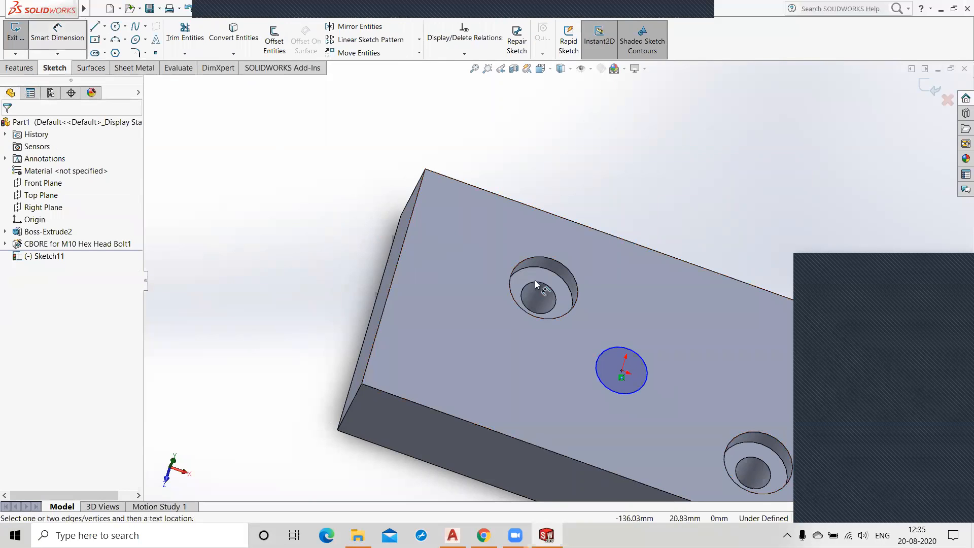
pyautogui.click(623, 350)
pyautogui.click(632, 307)
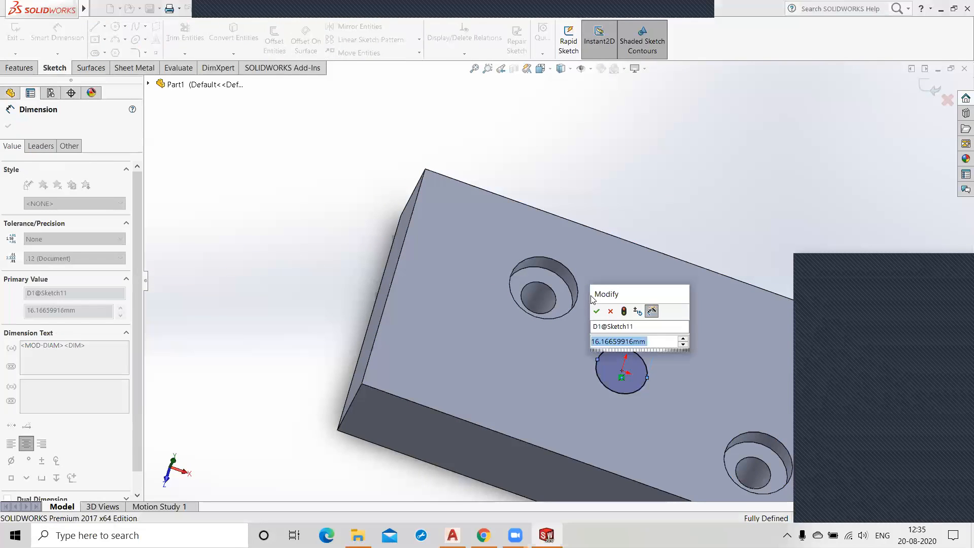
pyautogui.write('10')
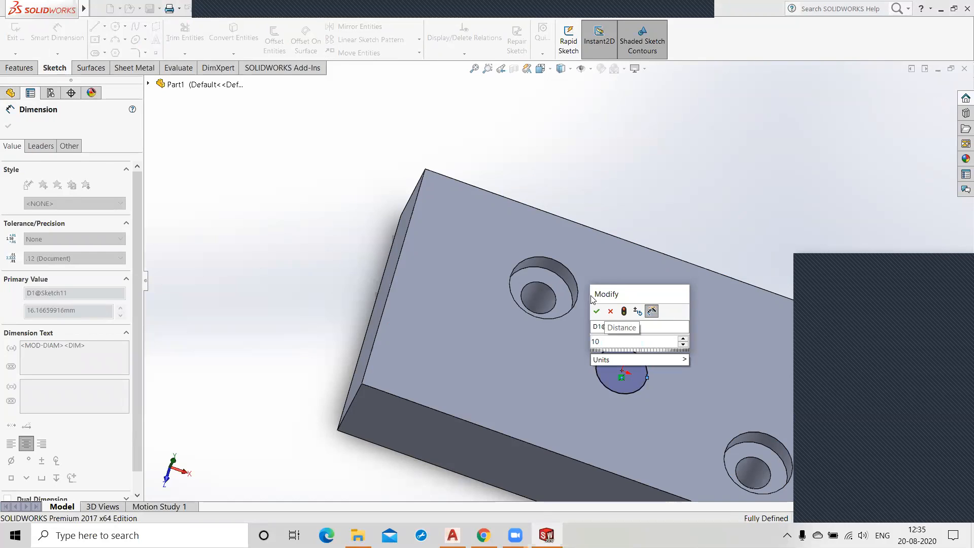
pyautogui.press('Return')
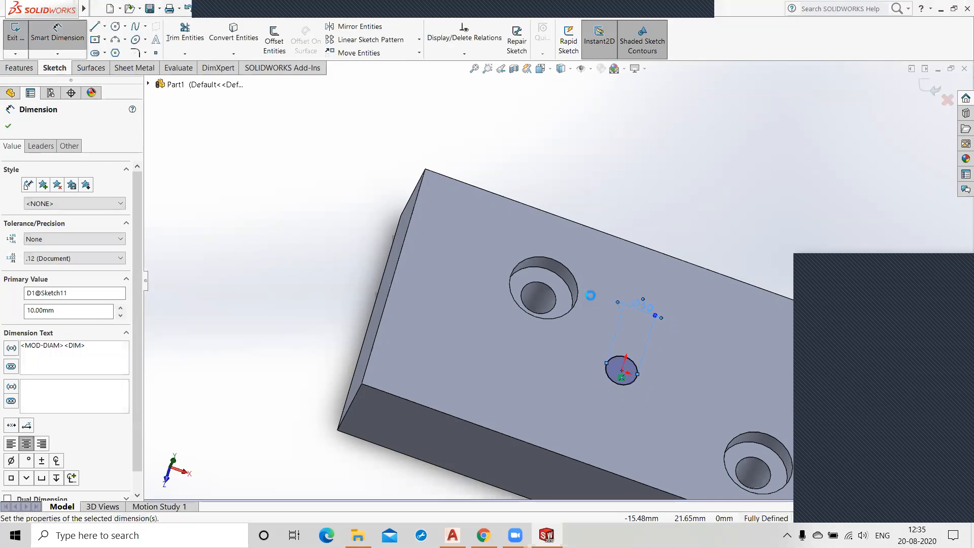
pyautogui.scroll(-3, 630, 393)
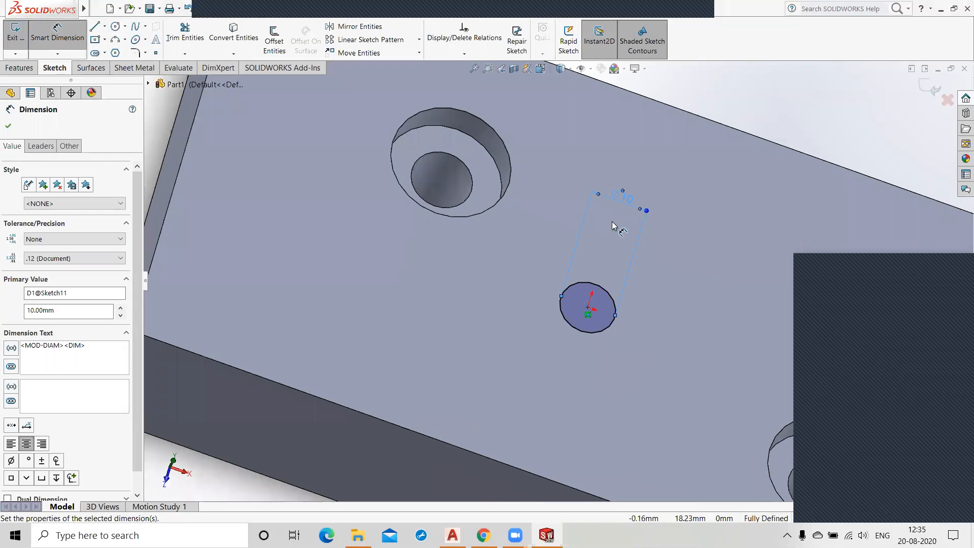
pyautogui.press('Escape')
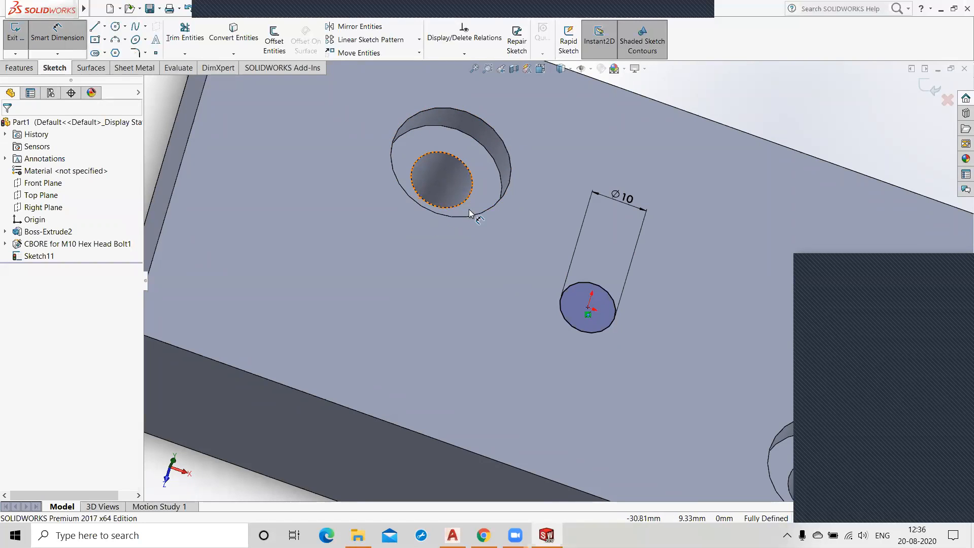
# Discard the comparison circle's sketch without saving its changes.
pyautogui.click(115, 27)
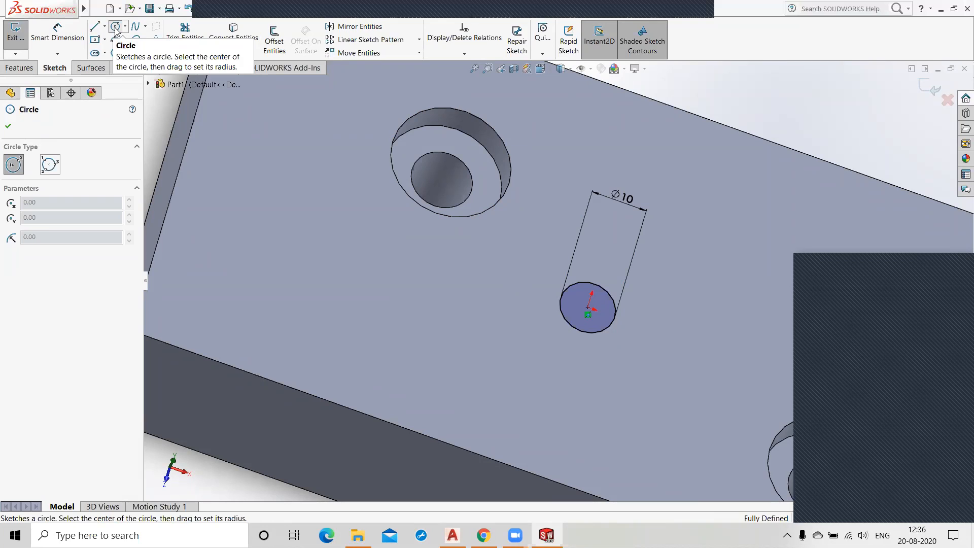
pyautogui.click(116, 28)
pyautogui.click(948, 101)
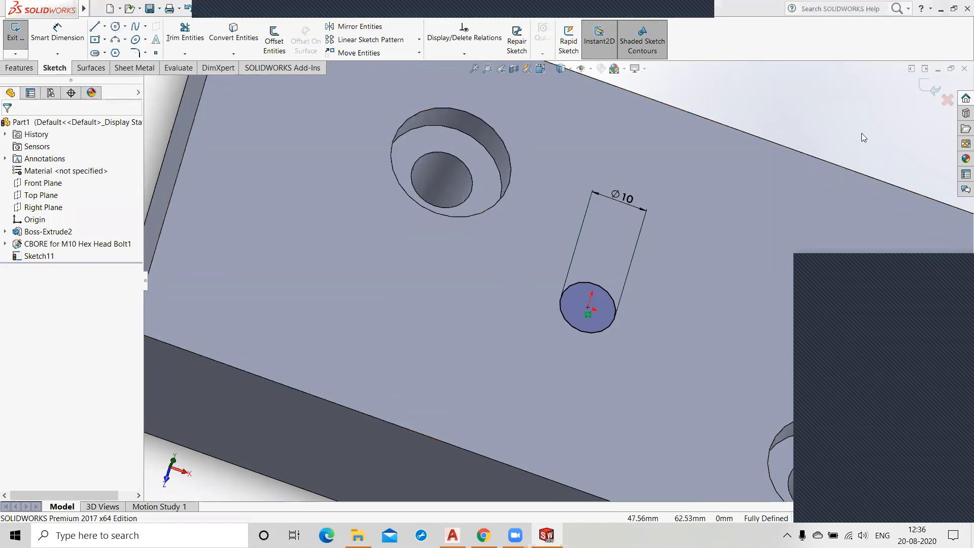
pyautogui.click(523, 274)
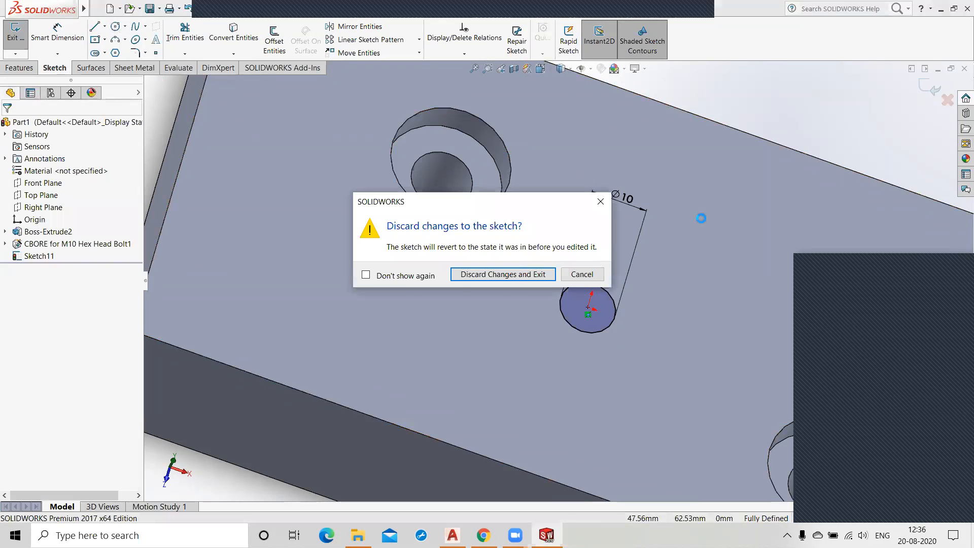
# Start an Advanced Hole feature on the block.
pyautogui.scroll(3, 451, 111)
pyautogui.click(212, 54)
pyautogui.click(231, 78)
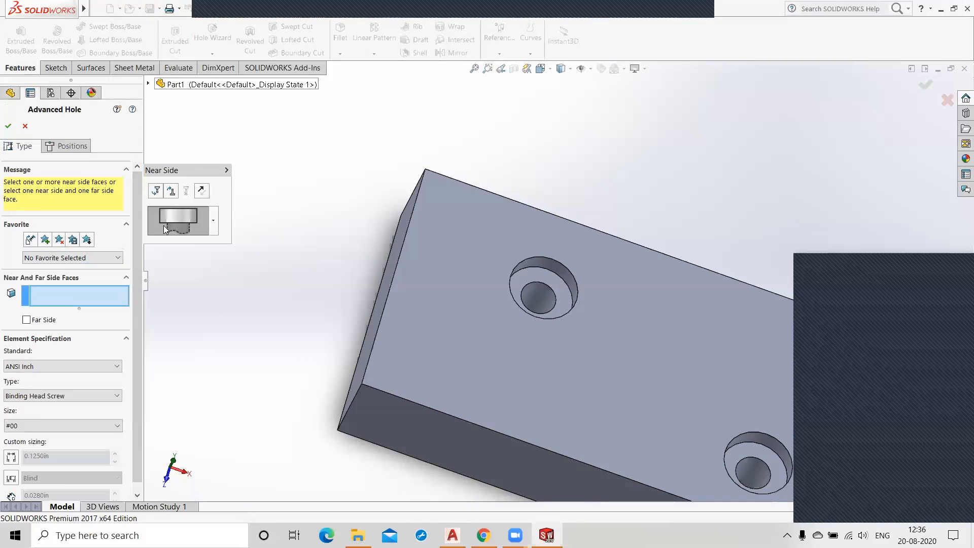
# Try to position the advanced hole before choosing a near side face.
pyautogui.click(68, 146)
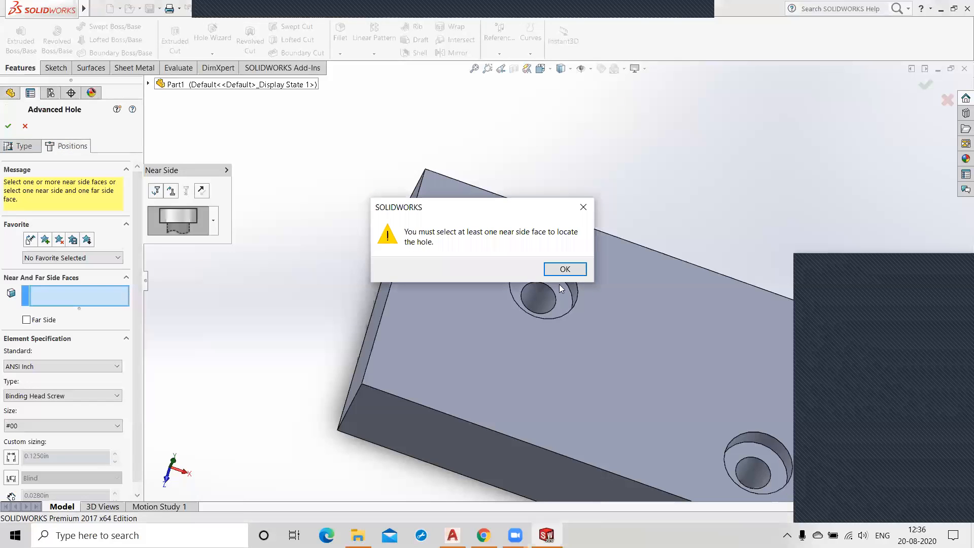
pyautogui.click(553, 268)
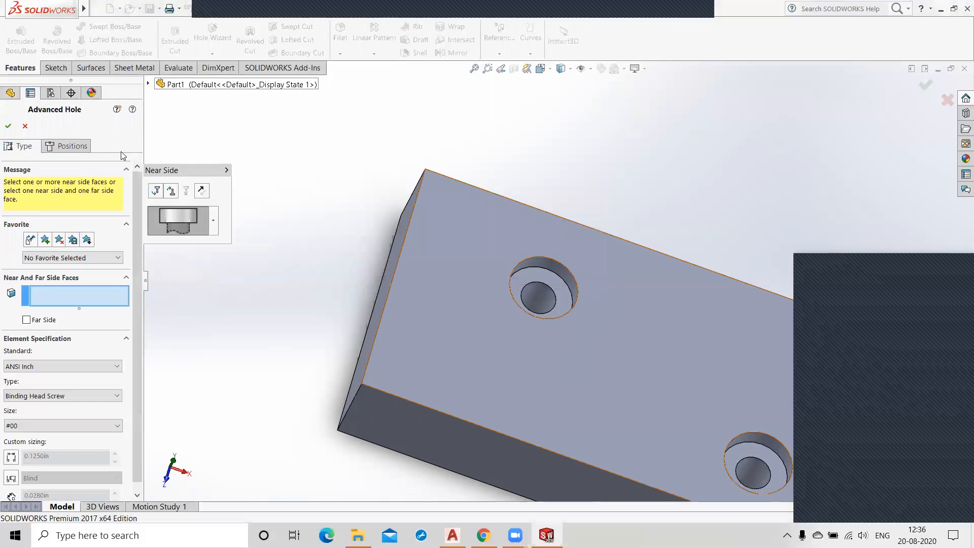
pyautogui.click(86, 146)
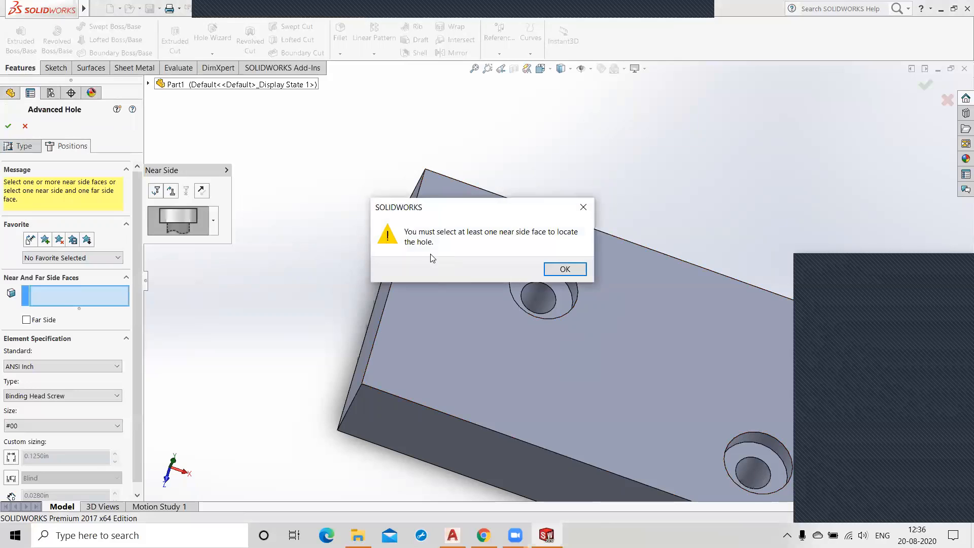
pyautogui.click(565, 271)
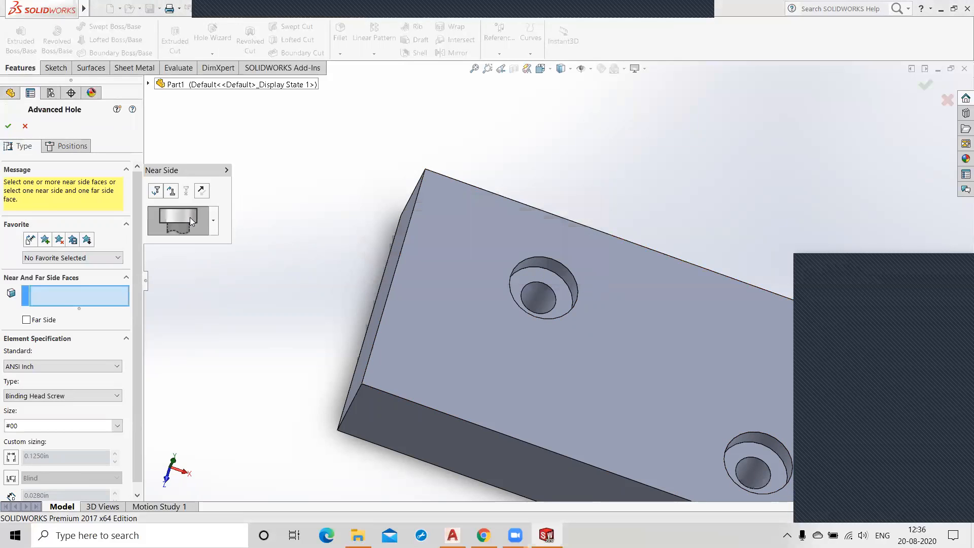
pyautogui.click(72, 146)
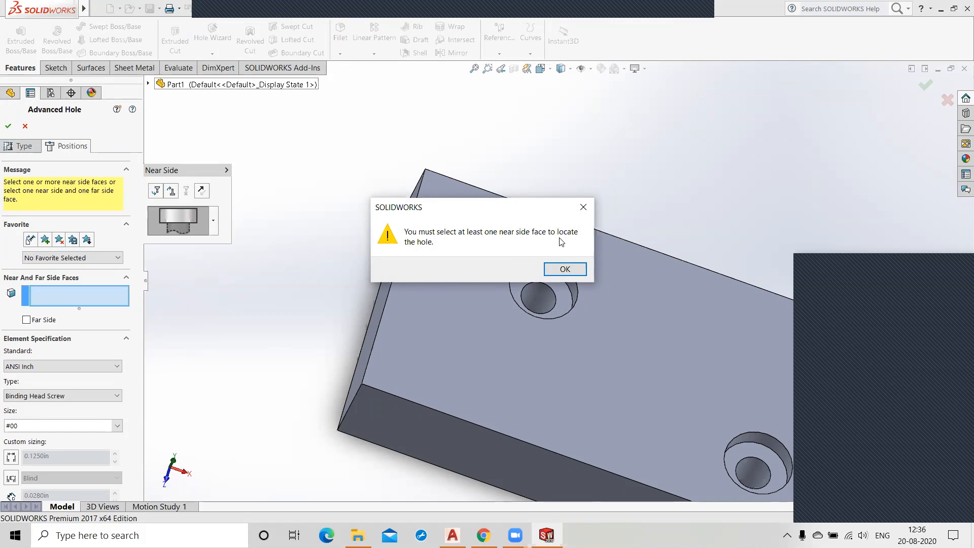
pyautogui.click(566, 269)
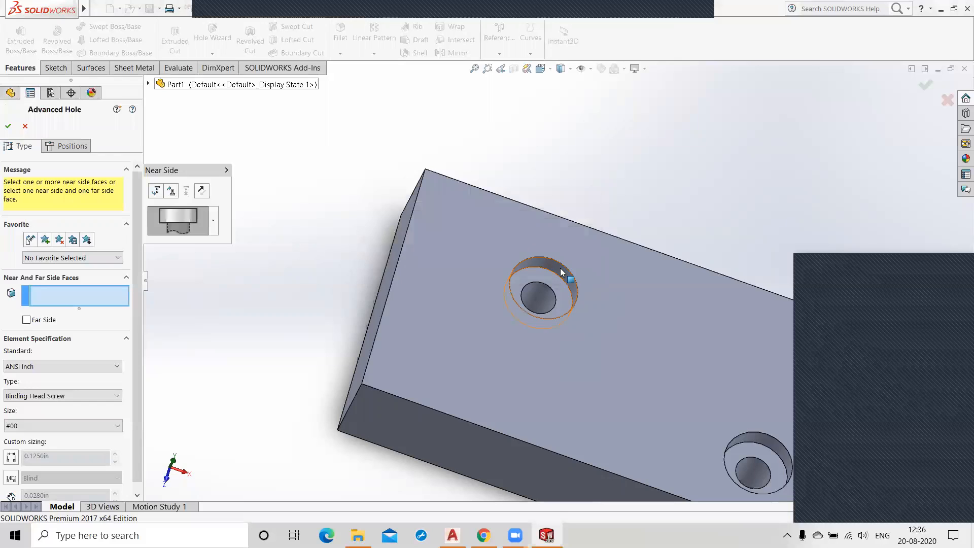
# Select the block's top face as the near side face, place one hole point beside the origin and return to the hole type settings.
pyautogui.click(626, 359)
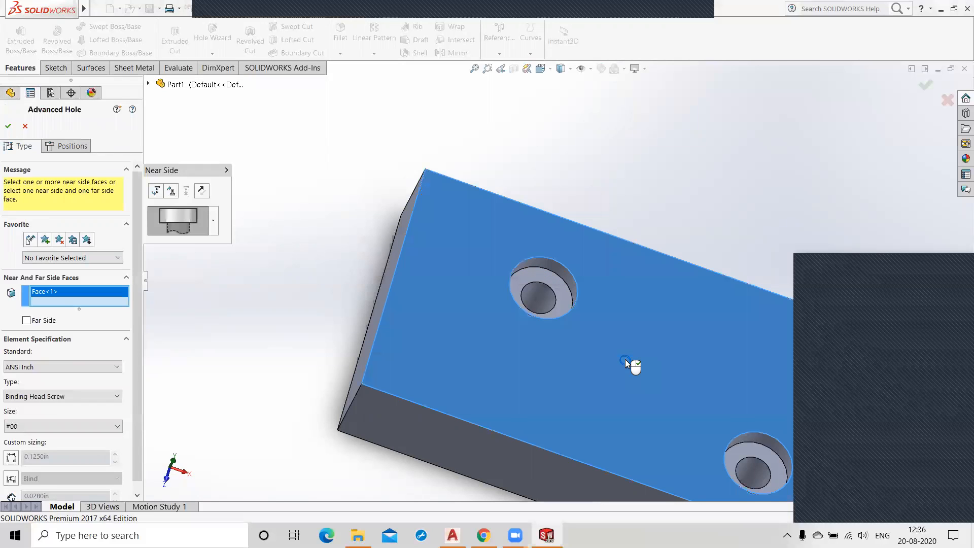
pyautogui.click(66, 146)
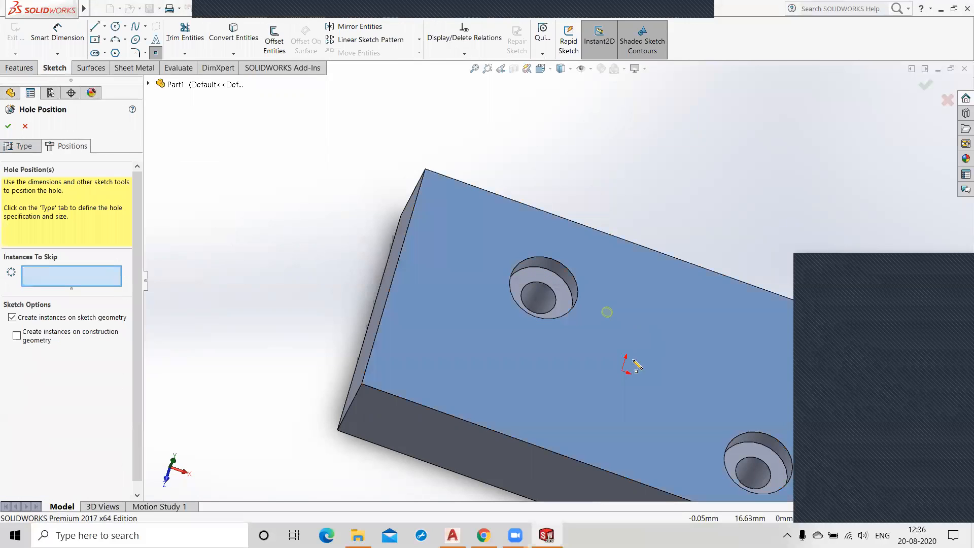
pyautogui.click(641, 324)
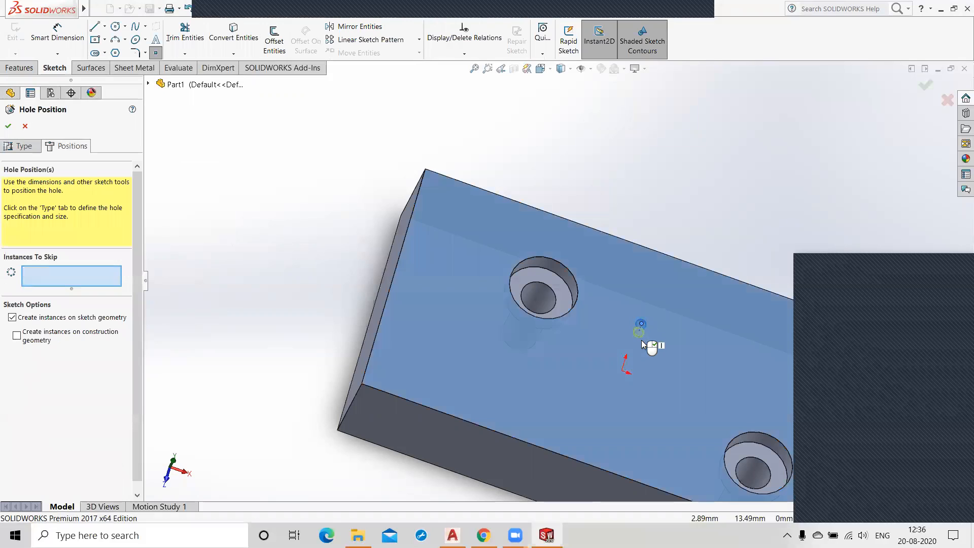
pyautogui.rightClick(275, 255)
pyautogui.click(291, 264)
pyautogui.click(19, 146)
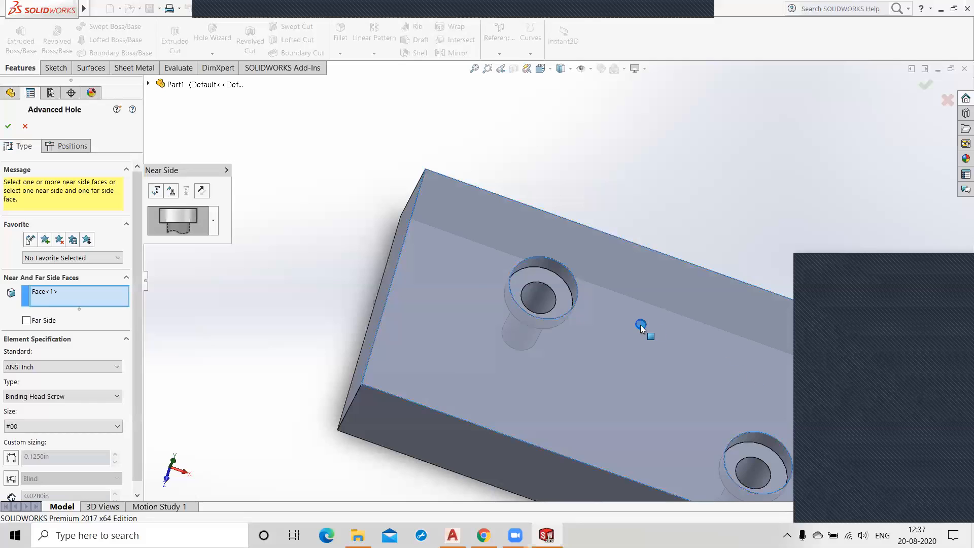
# Choose the near side counterbore as the first hole element and insert a plain straight hole element below it.
pyautogui.scroll(-2, 643, 330)
pyautogui.scroll(-2, 513, 300)
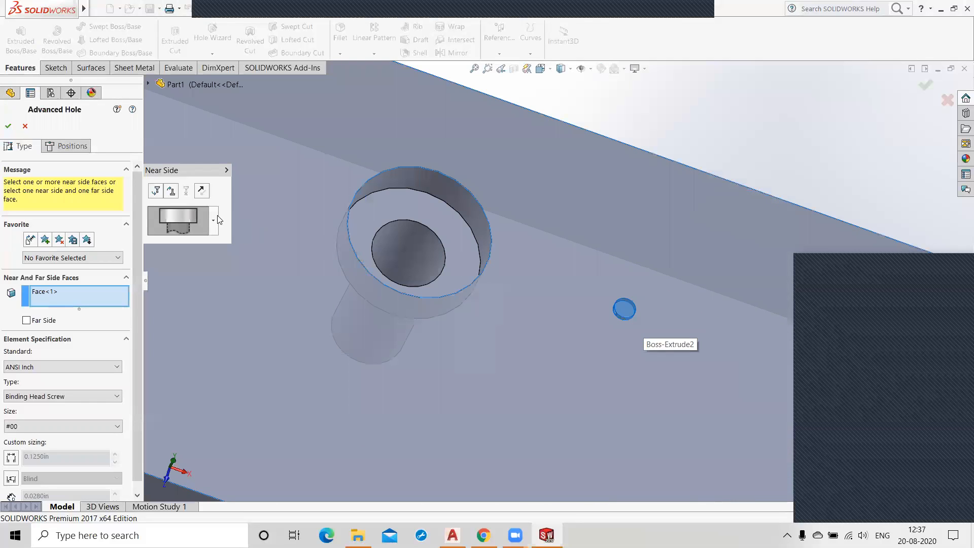
pyautogui.click(215, 220)
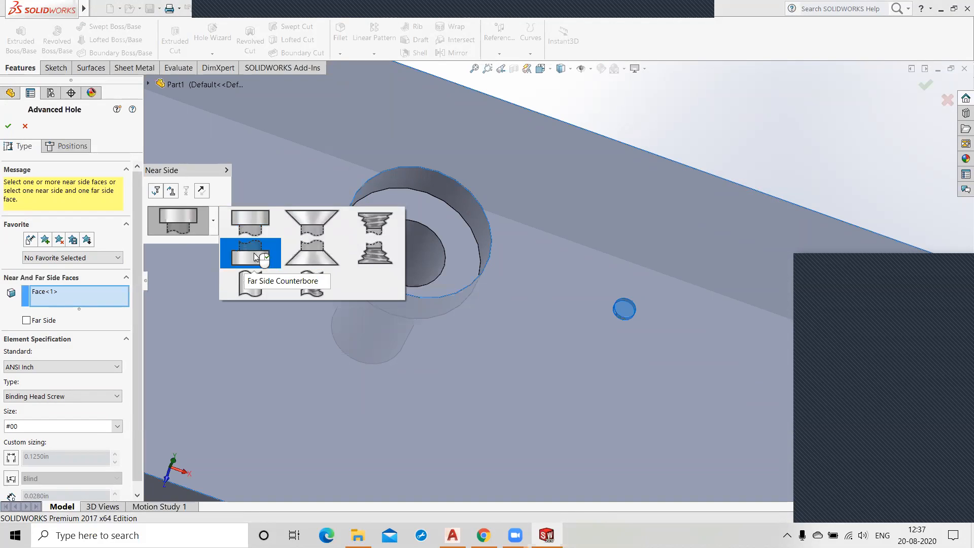
pyautogui.click(250, 220)
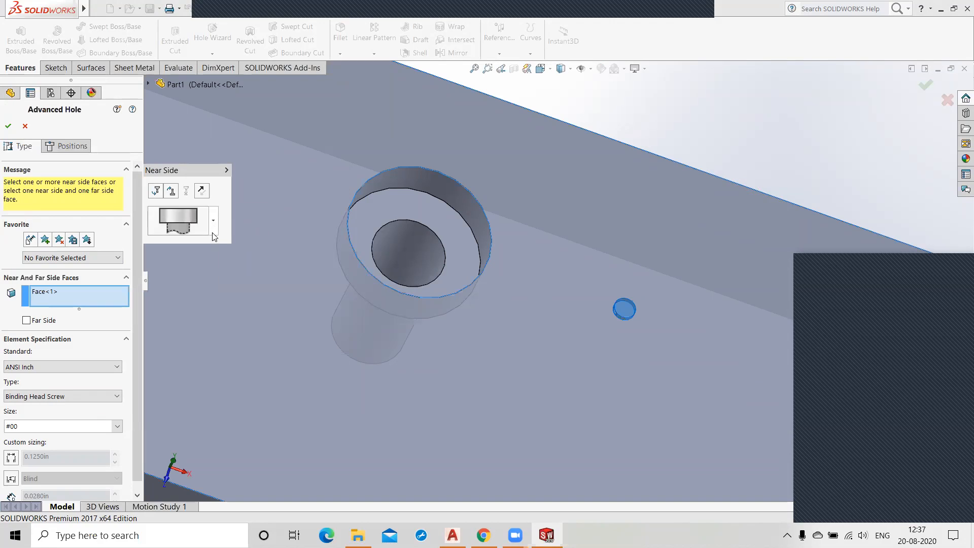
pyautogui.click(157, 191)
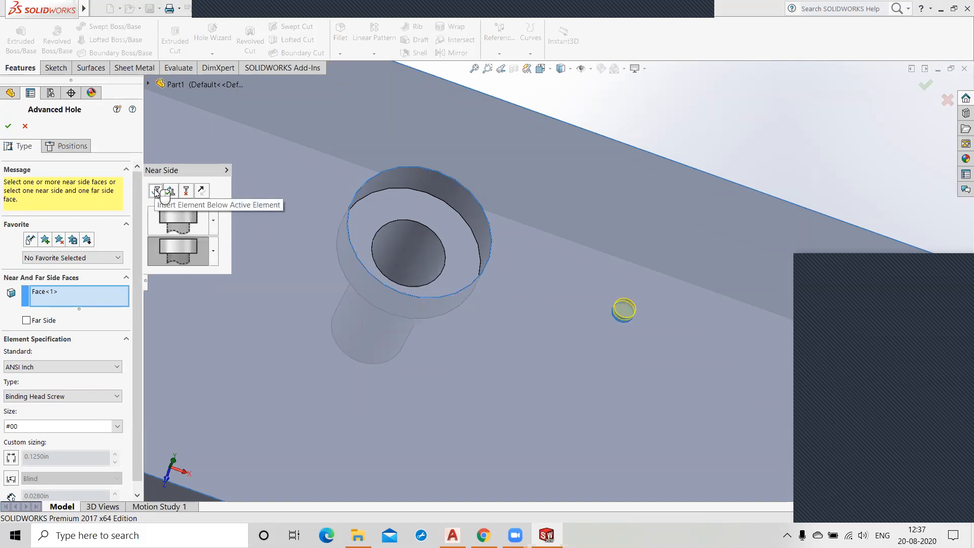
pyautogui.click(213, 252)
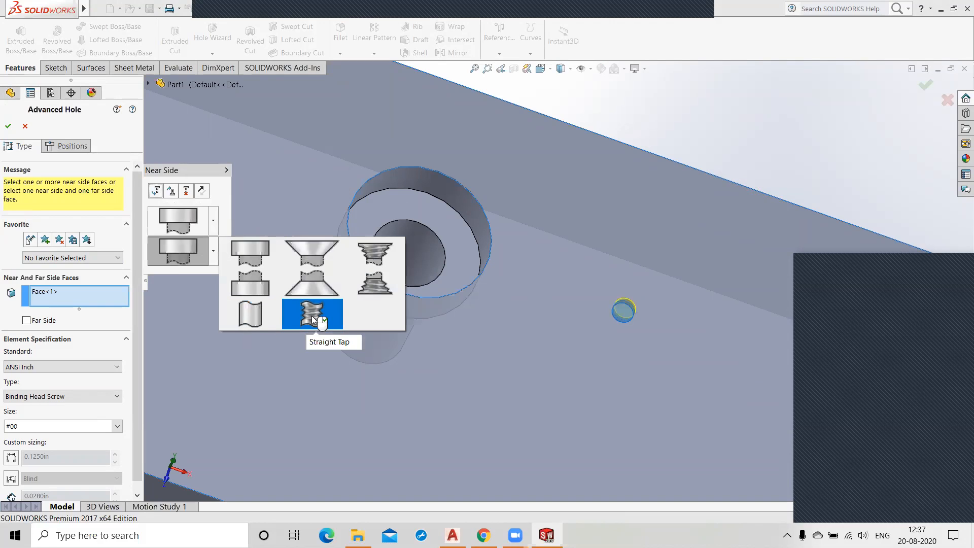
pyautogui.click(250, 310)
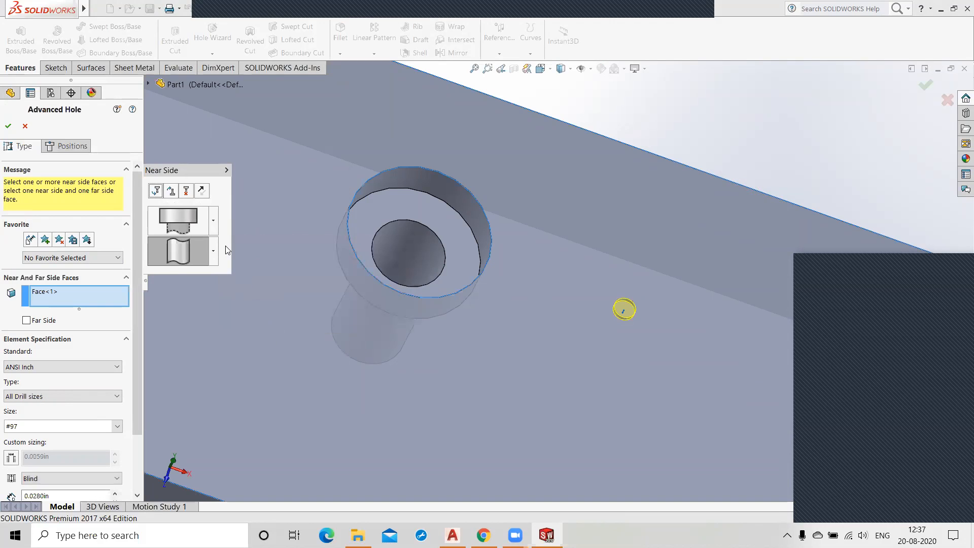
# Add two more elements to the near side stack and make all three elements below the counterbore bottoming tapped holes.
pyautogui.click(156, 191)
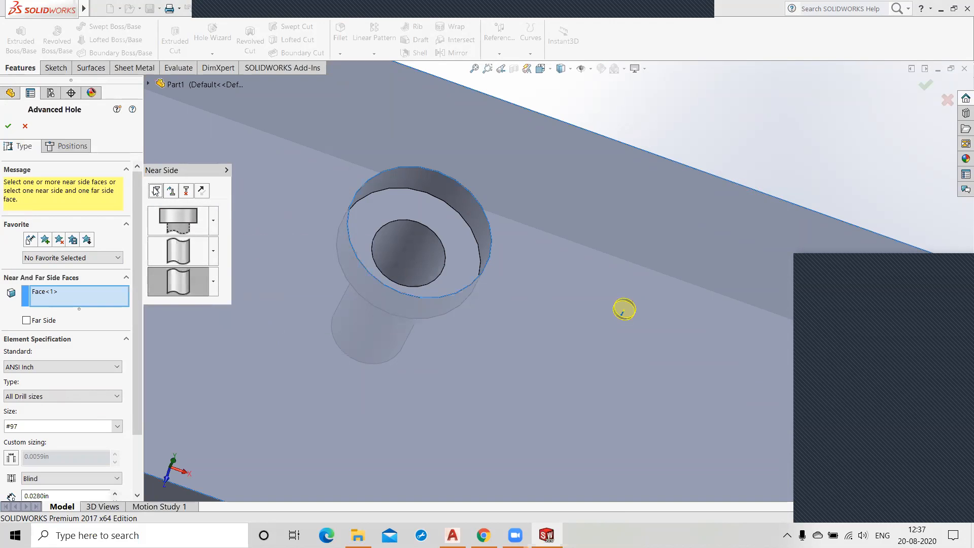
pyautogui.click(156, 191)
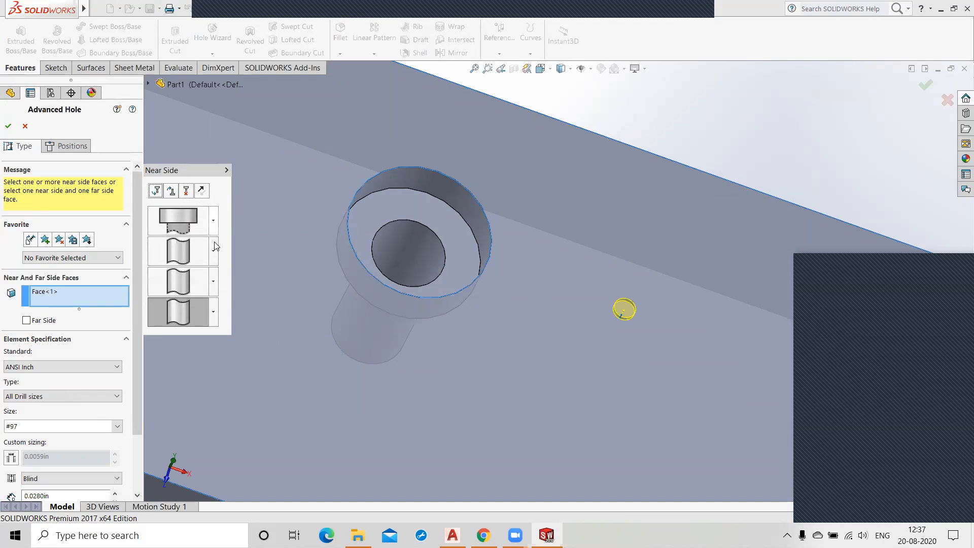
pyautogui.click(214, 311)
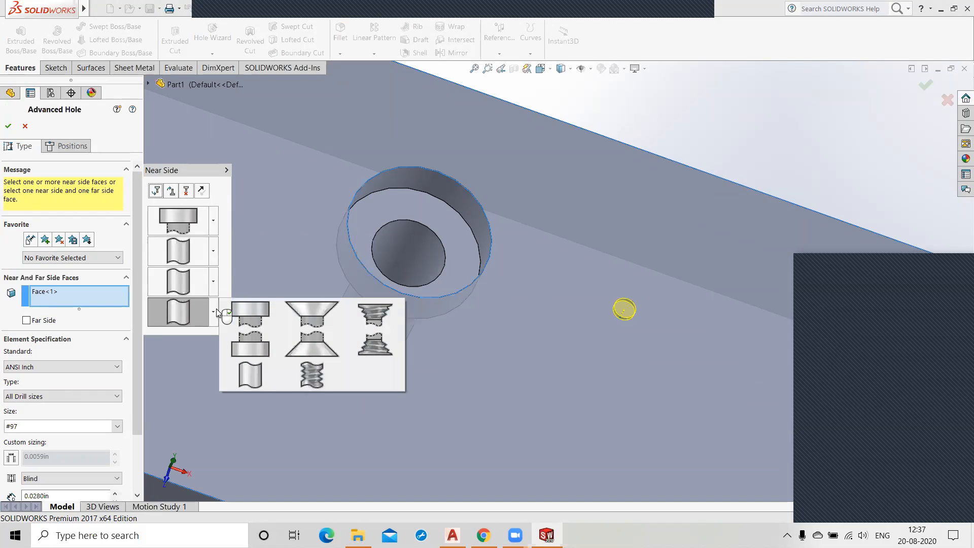
pyautogui.click(317, 377)
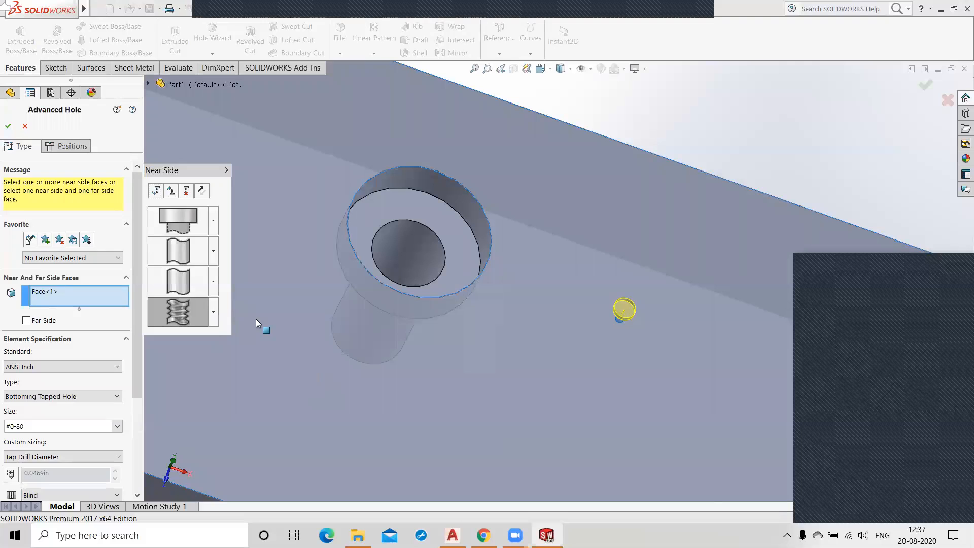
pyautogui.click(213, 282)
pyautogui.click(306, 343)
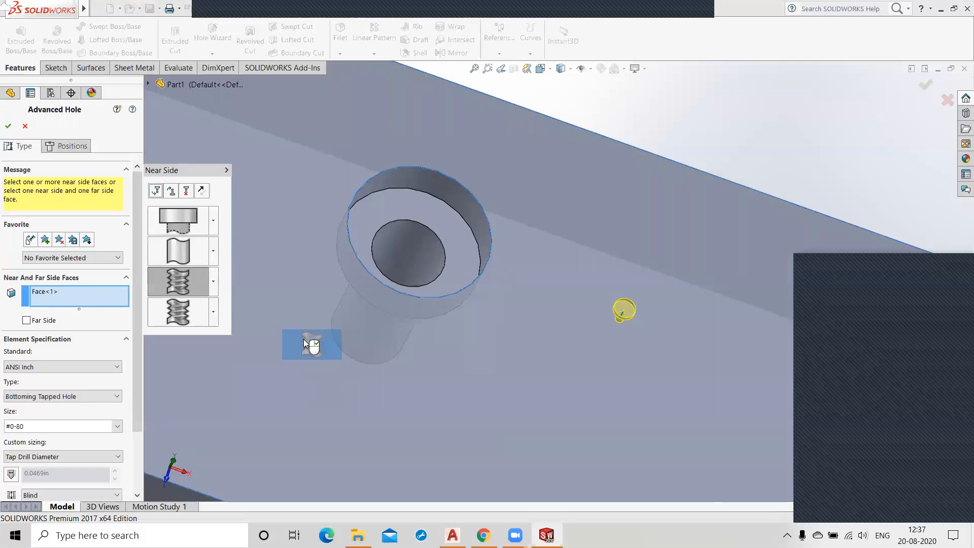
pyautogui.click(214, 252)
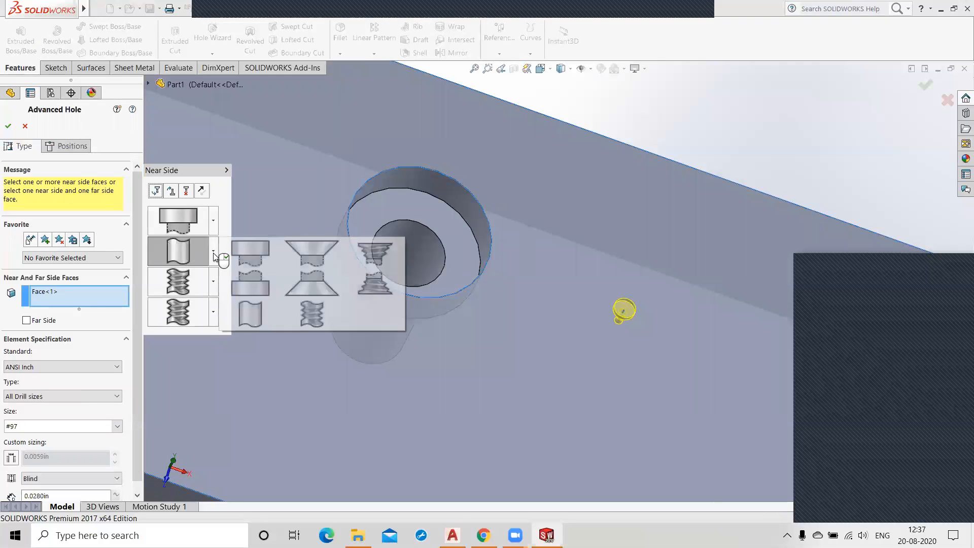
pyautogui.click(312, 317)
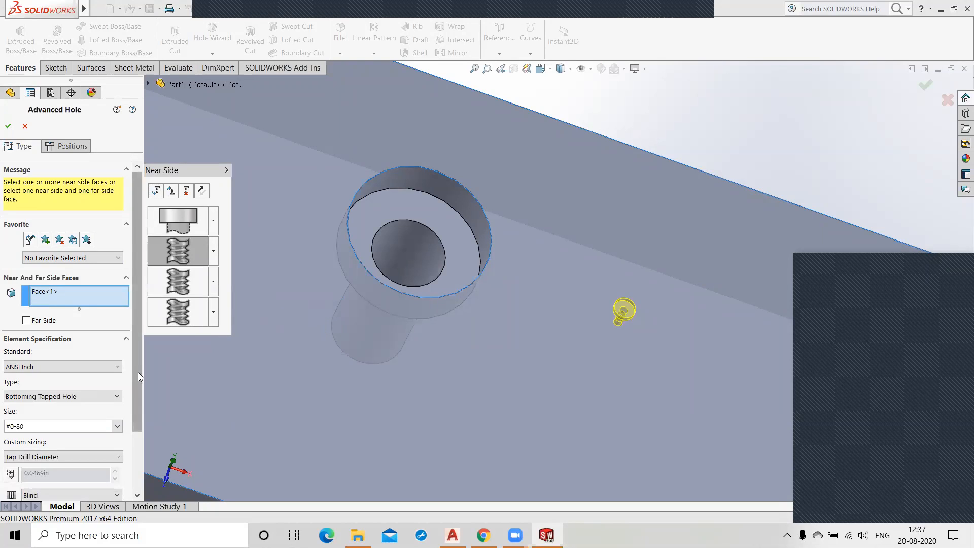
# Give the second element a depth of 2 * Diameter and Tap Drill Diameter with Cosmetic Thread sizing, and finish the advanced hole.
pyautogui.moveTo(138, 381); pyautogui.dragTo(130, 439)
pyautogui.click(109, 437)
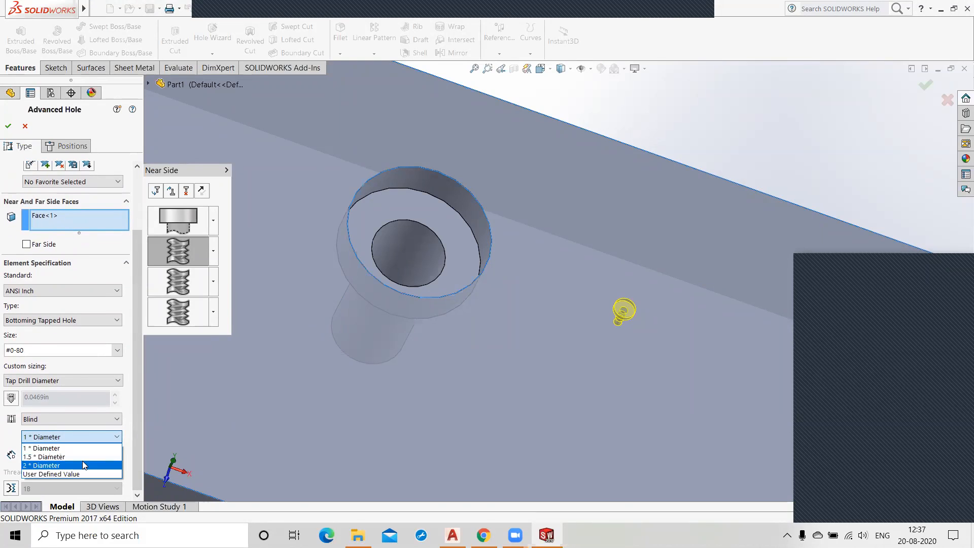
pyautogui.click(84, 466)
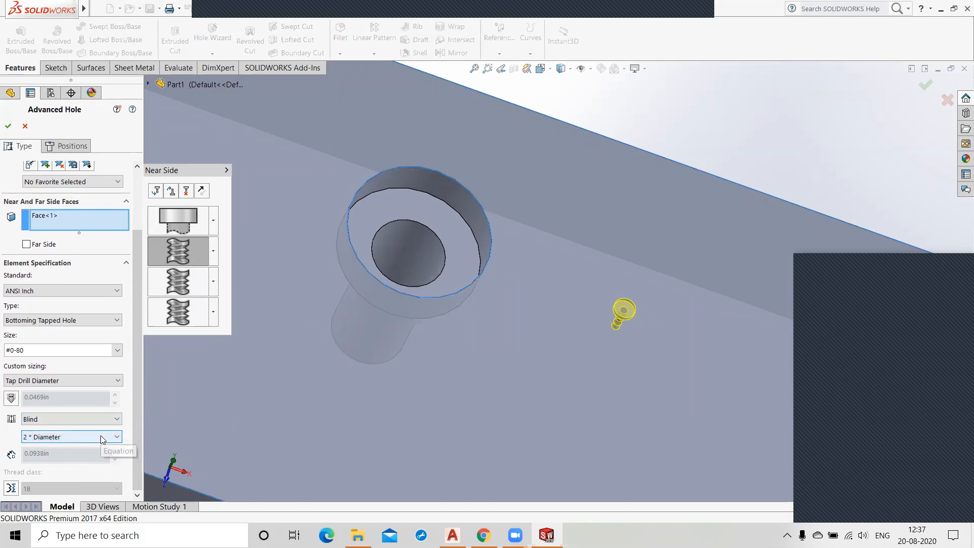
pyautogui.click(115, 381)
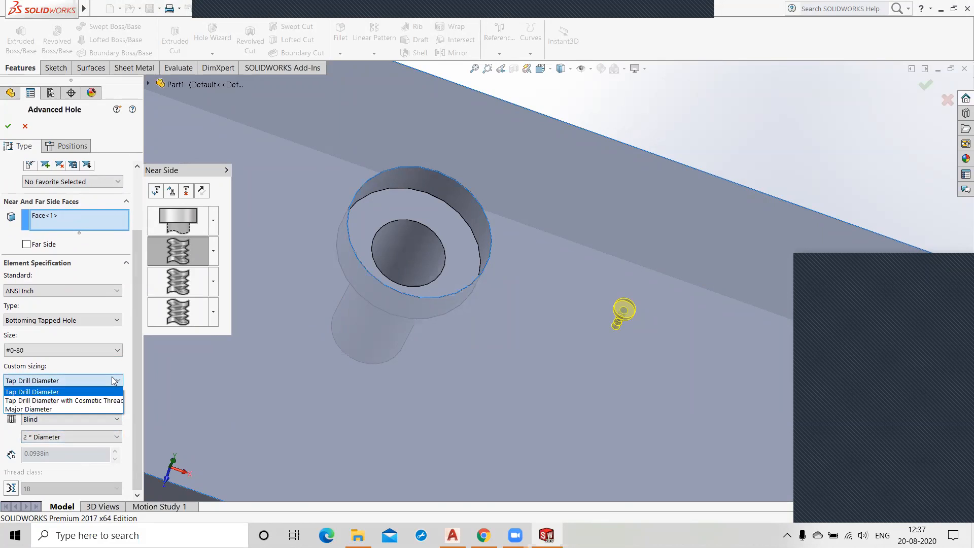
pyautogui.click(91, 401)
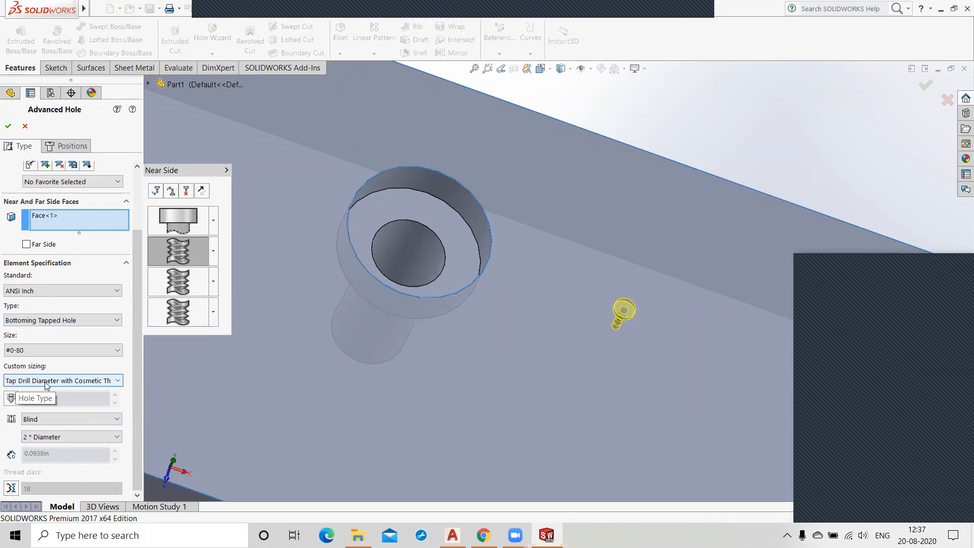
pyautogui.click(8, 126)
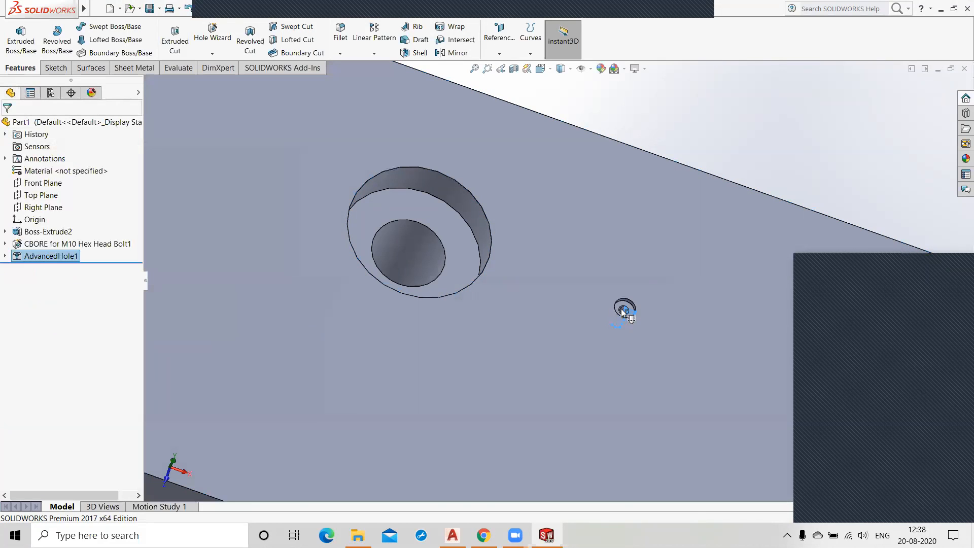
# Start a Thread feature on the circular edge of the bore inside the M10 counterbore beside the advanced hole.
pyautogui.scroll(-10, 621, 308)
pyautogui.moveTo(595, 380); pyautogui.dragTo(324, 160, button='middle')
pyautogui.scroll(5, 611, 334)
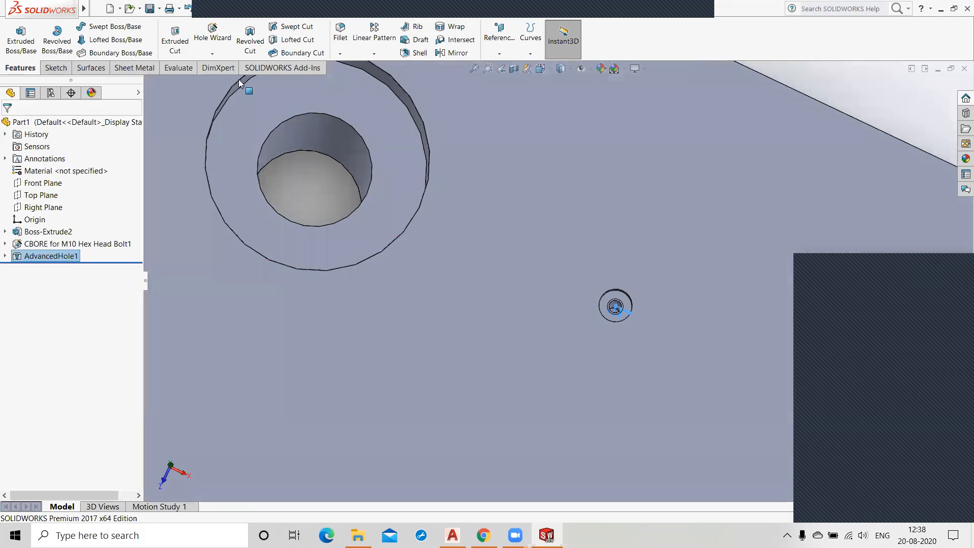
pyautogui.click(213, 54)
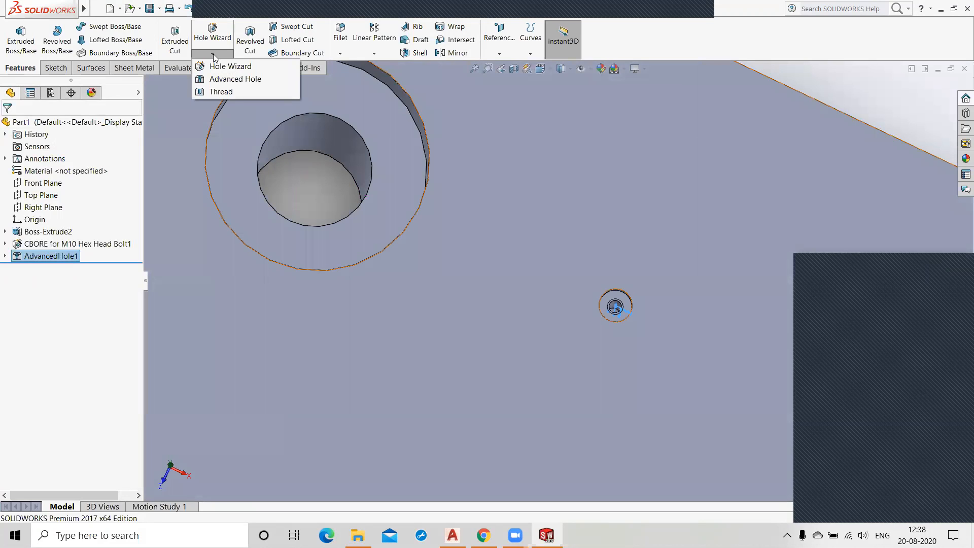
pyautogui.click(228, 92)
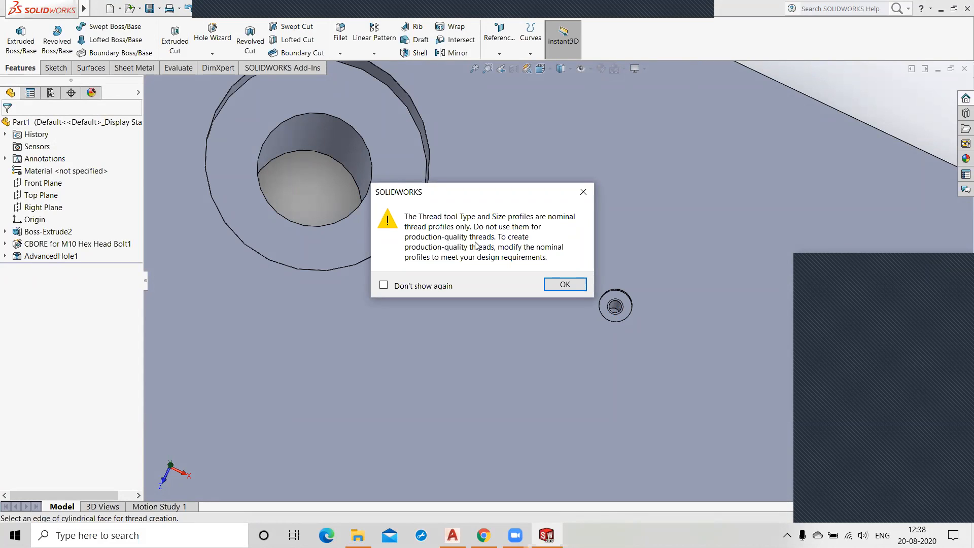
pyautogui.click(573, 288)
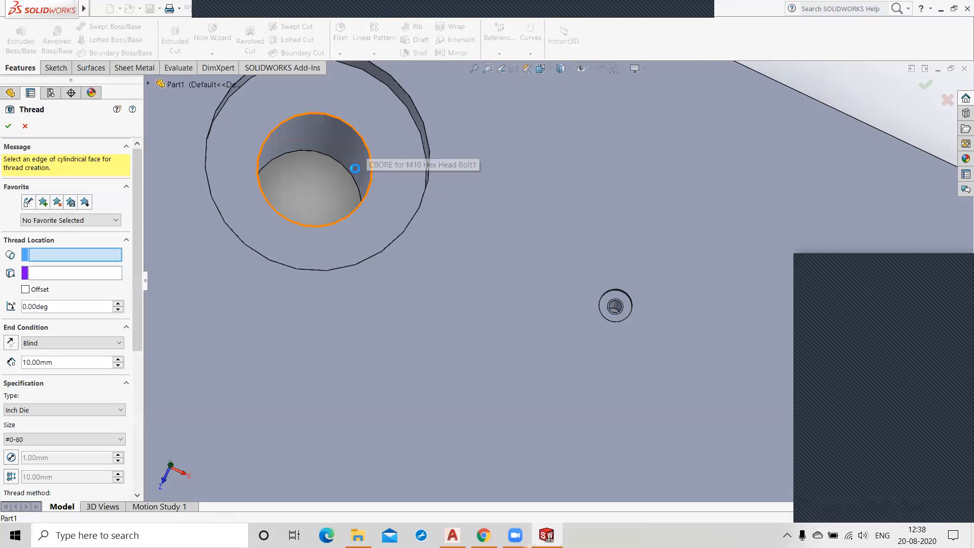
pyautogui.click(366, 186)
pyautogui.moveTo(345, 292); pyautogui.dragTo(373, 295, button='middle')
pyautogui.scroll(-2, 282, 148)
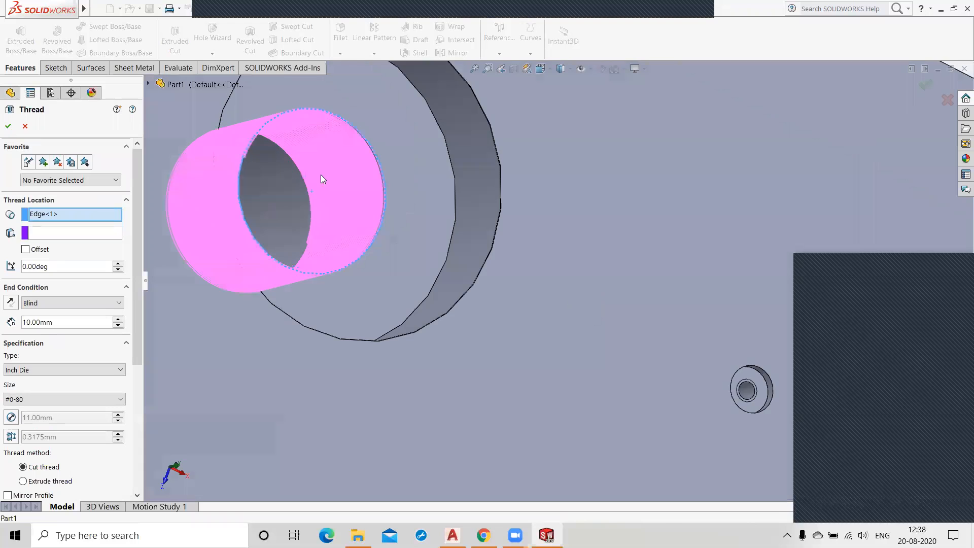
# Raise the blind thread depth to 30 mm and complete the Inch Die #0-80 cut thread.
pyautogui.scroll(-3, 366, 172)
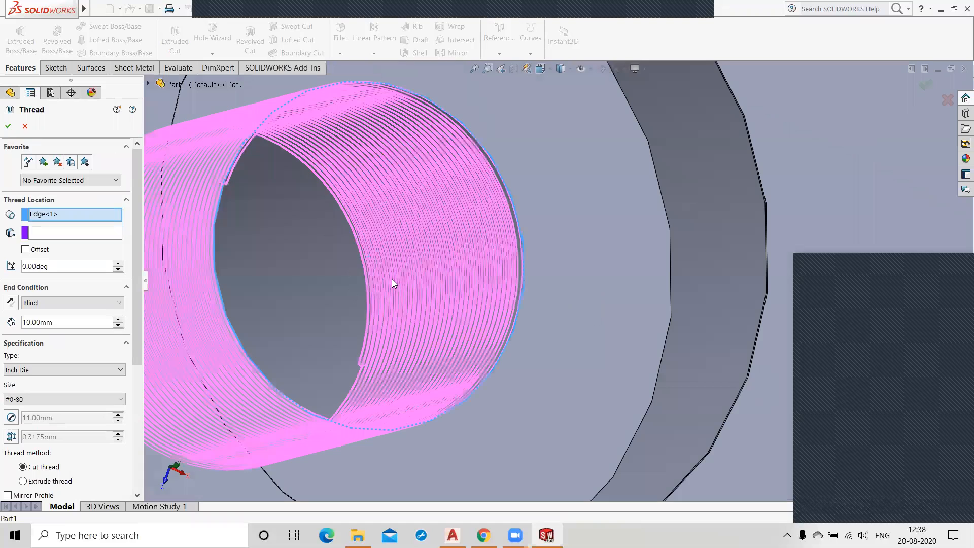
pyautogui.scroll(2, 392, 283)
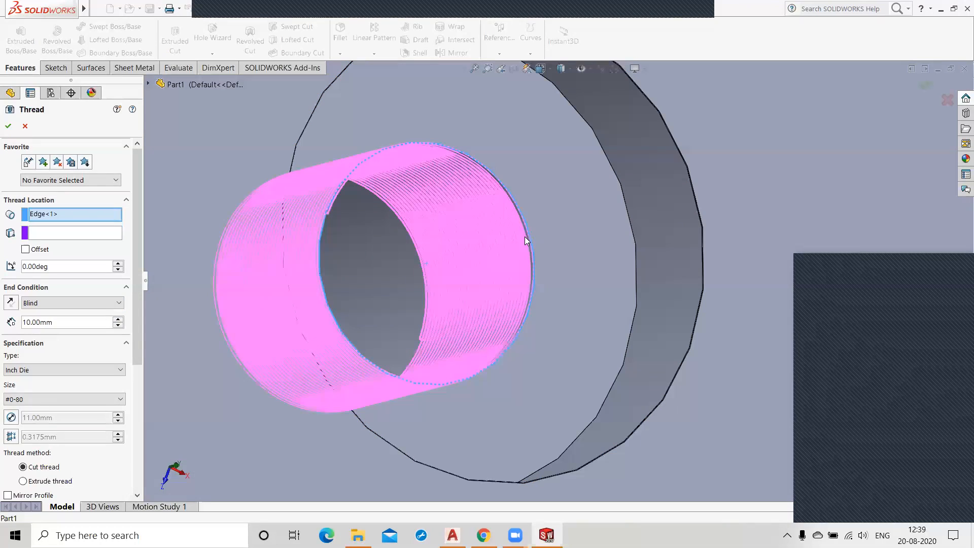
pyautogui.click(117, 319)
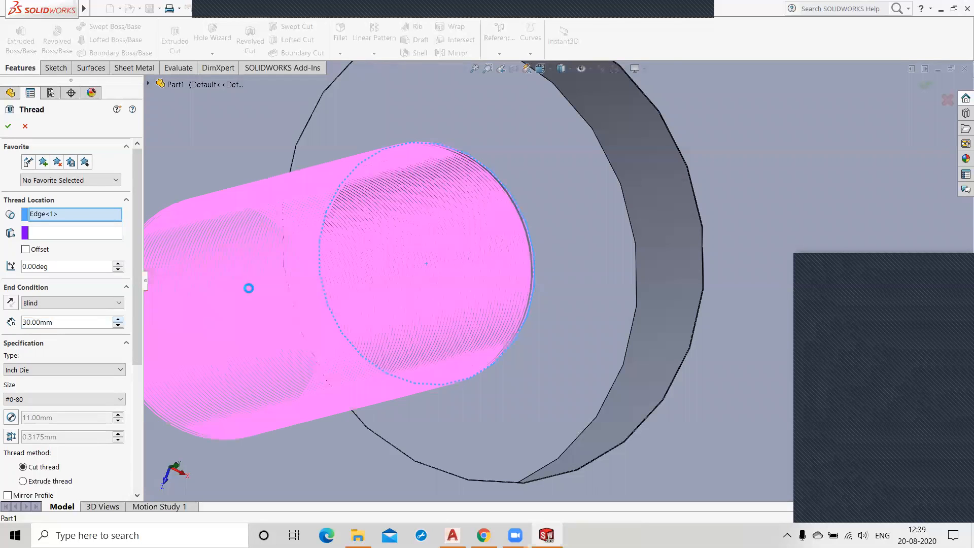
pyautogui.click(119, 320)
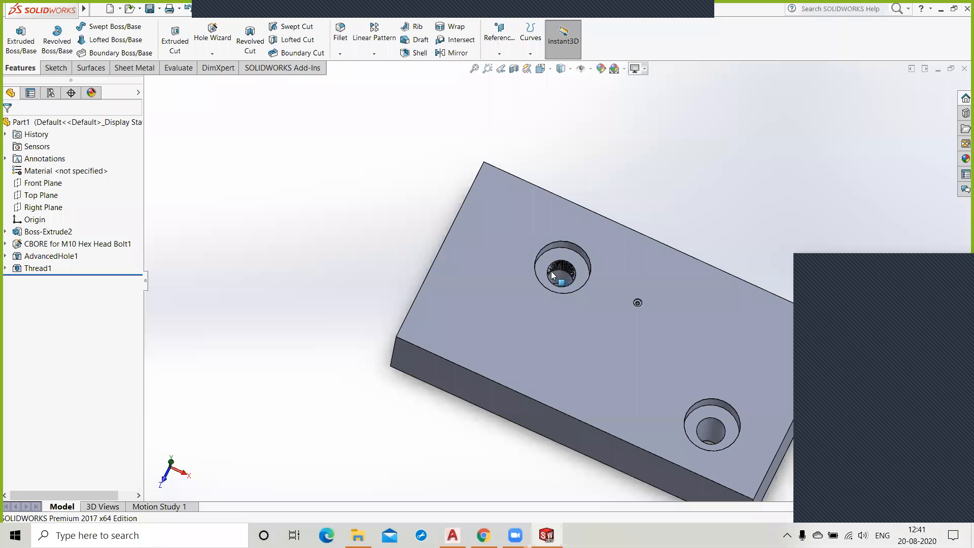
pyautogui.scroll(-2, 562, 274)
pyautogui.scroll(2, 562, 274)
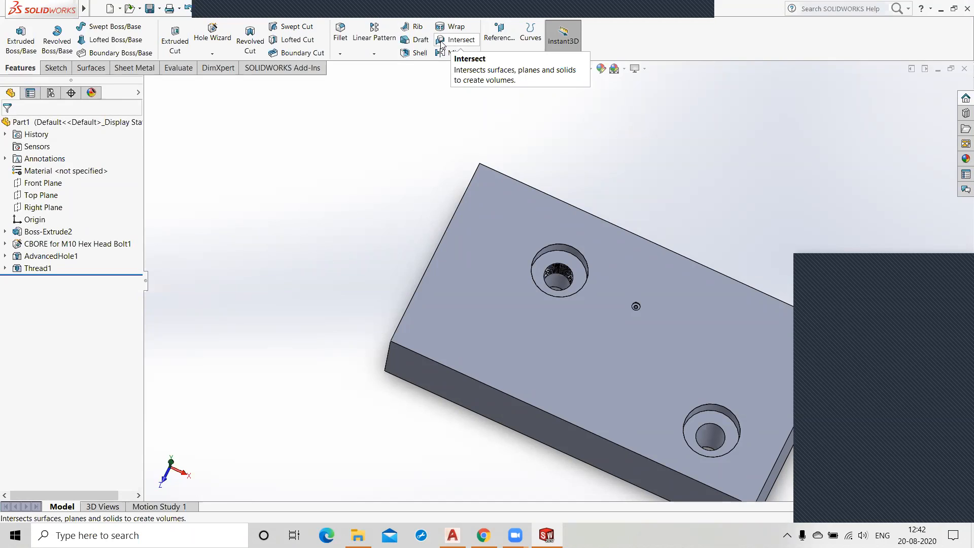
# Open a new sketch on the block's long side face, viewed normal to it.
pyautogui.moveTo(248, 315); pyautogui.dragTo(628, 394, button='middle')
pyautogui.click(566, 362)
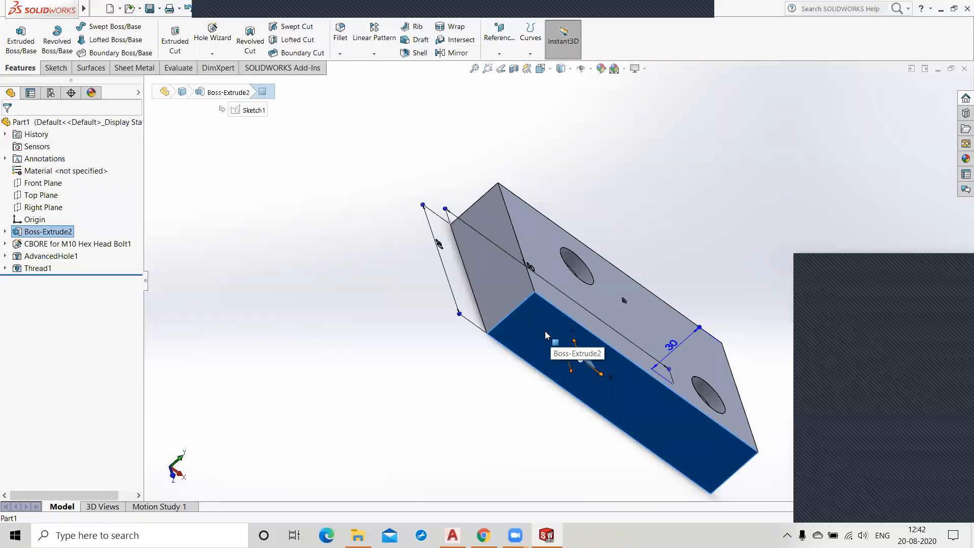
pyautogui.hotkey('ctrl', '8')
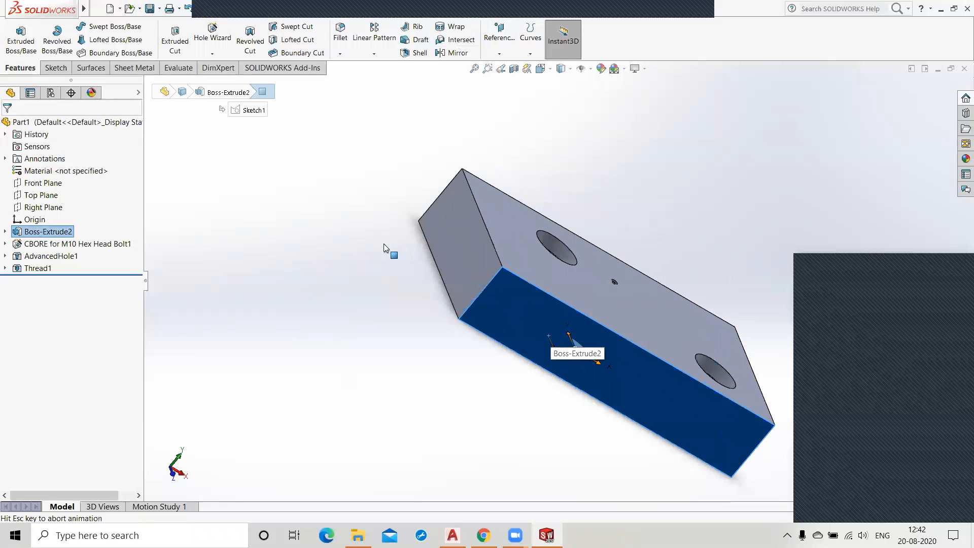
pyautogui.rightClick(376, 244)
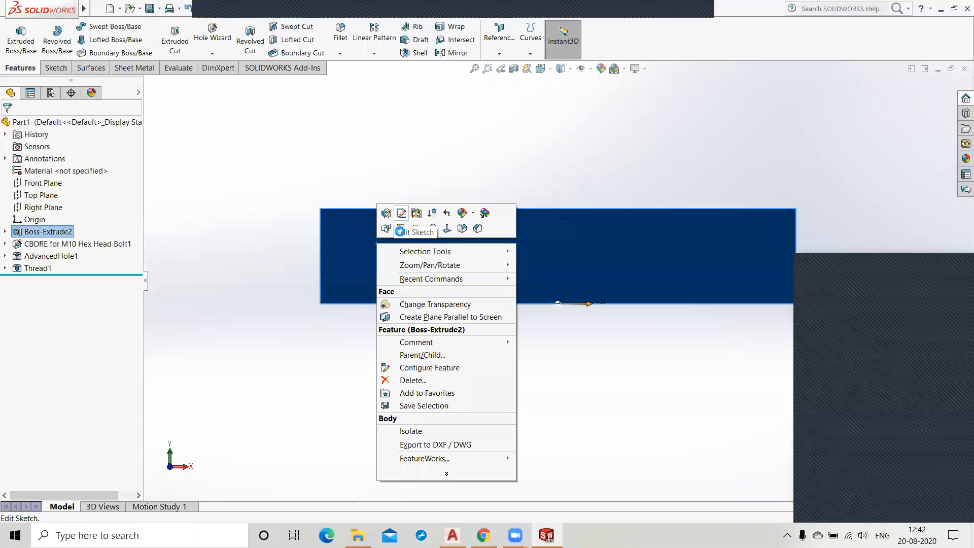
pyautogui.click(398, 226)
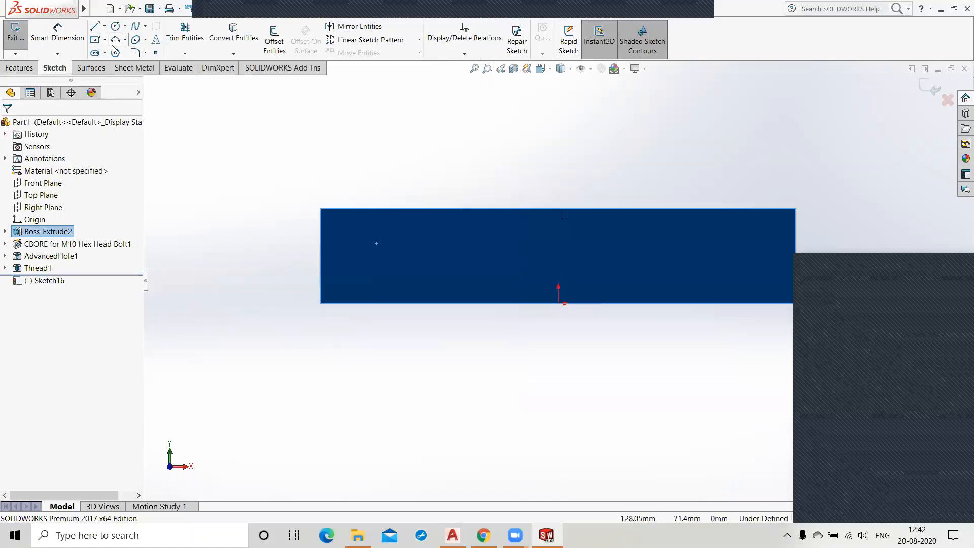
# Sketch an open five-point spline about 70 mm tall that crosses the face's full height near one end, and exit the sketch.
pyautogui.click(134, 27)
pyautogui.click(341, 372)
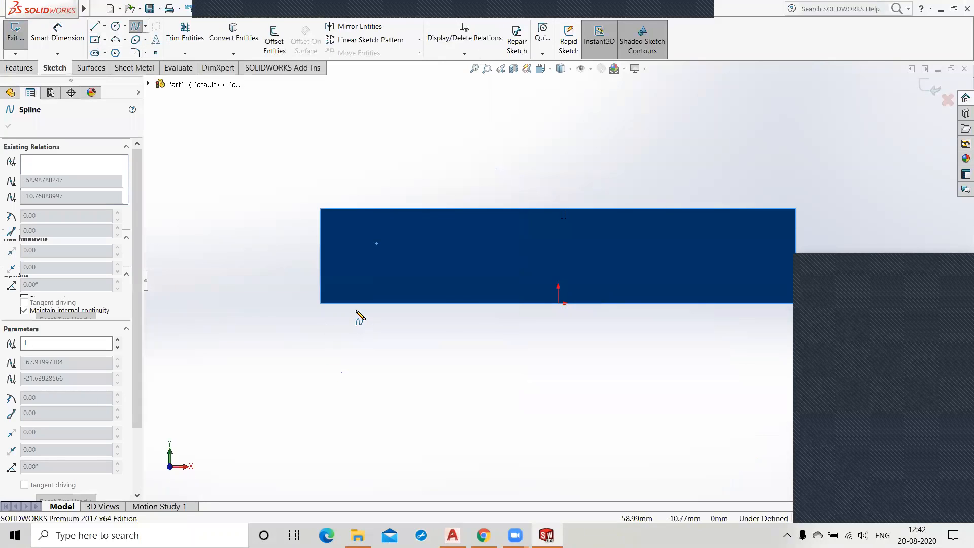
pyautogui.click(341, 240)
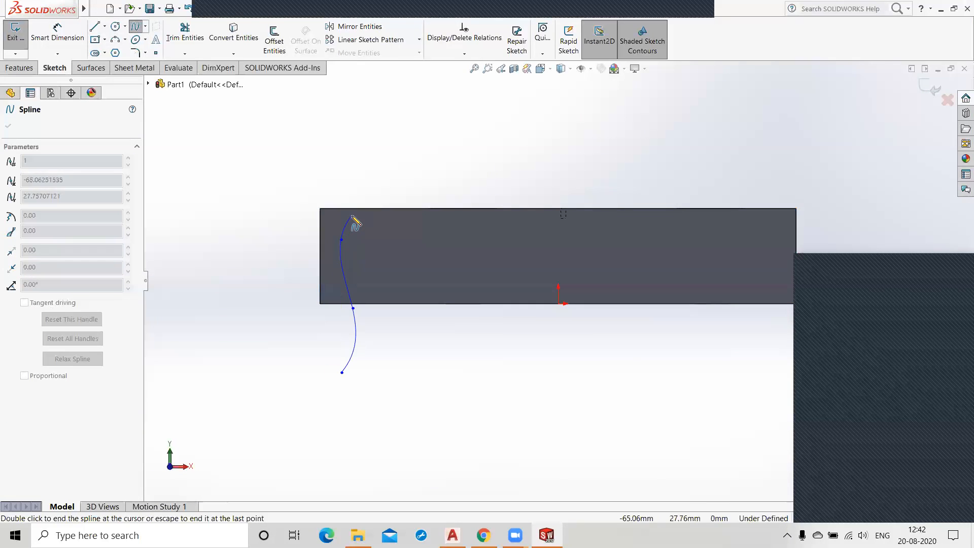
pyautogui.click(354, 215)
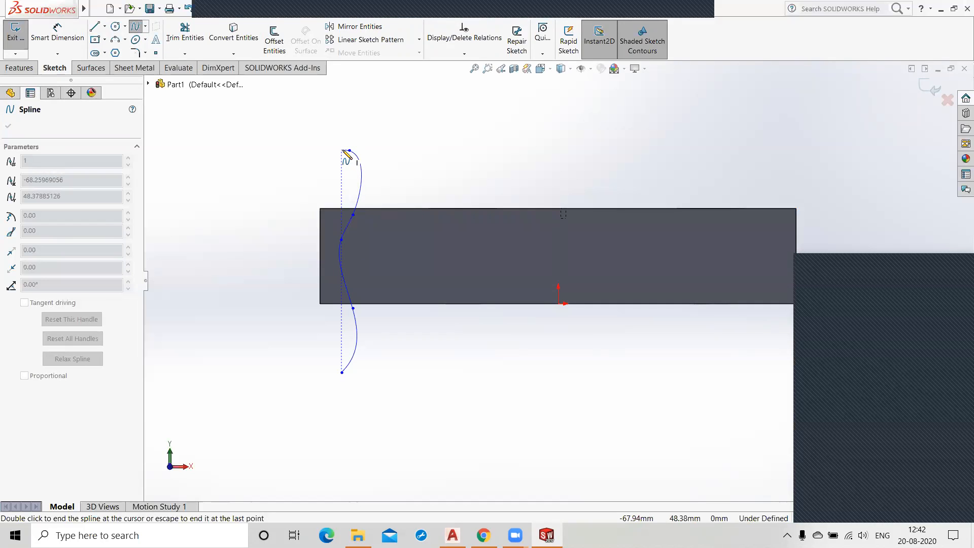
pyautogui.rightClick(338, 148)
pyautogui.click(353, 157)
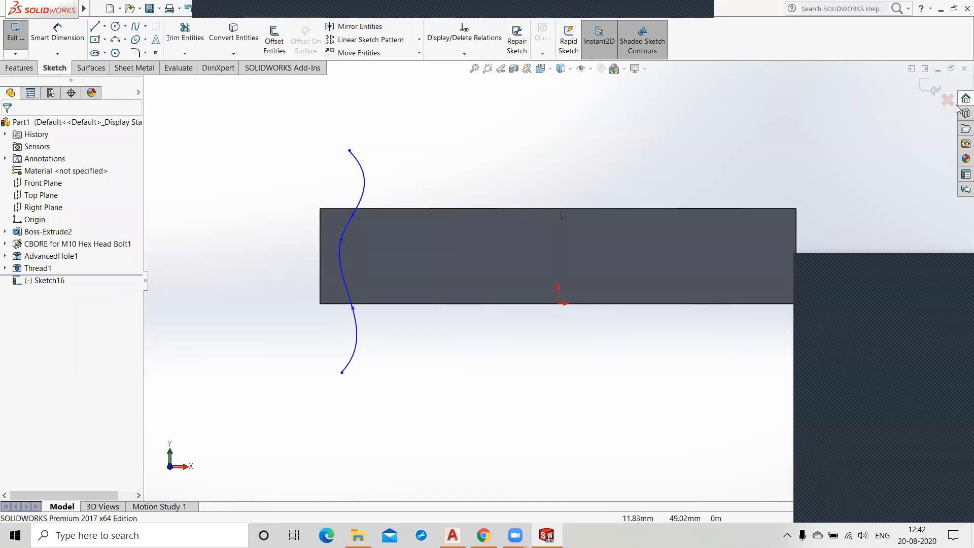
pyautogui.click(933, 88)
# Extrude the open spline as a surface across the block in the reversed direction with a blind depth of 130 mm.
pyautogui.moveTo(521, 376)
pyautogui.mouseDown(button='middle')
pyautogui.moveTo(558, 329)
pyautogui.moveTo(499, 314)
pyautogui.mouseUp(button='middle')
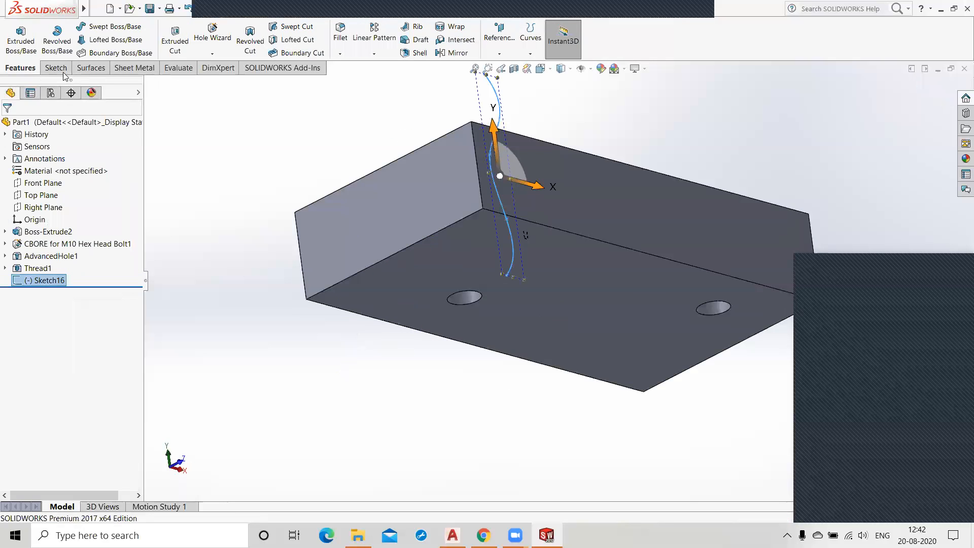
pyautogui.click(92, 68)
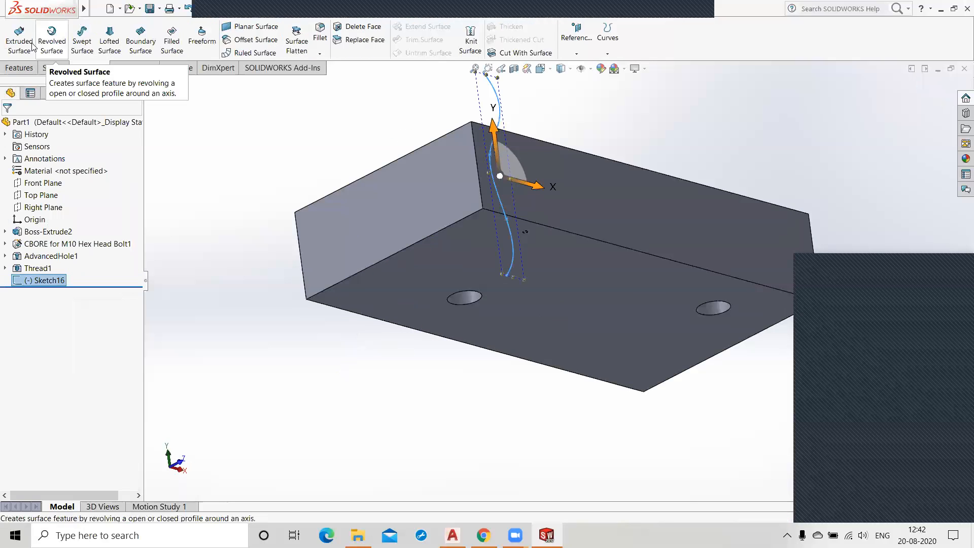
pyautogui.scroll(1, 512, 304)
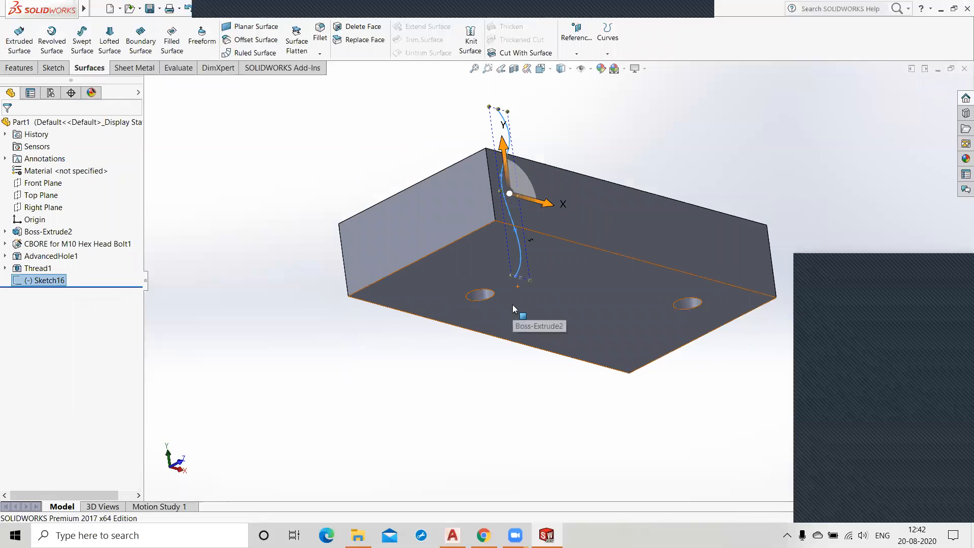
pyautogui.click(539, 126)
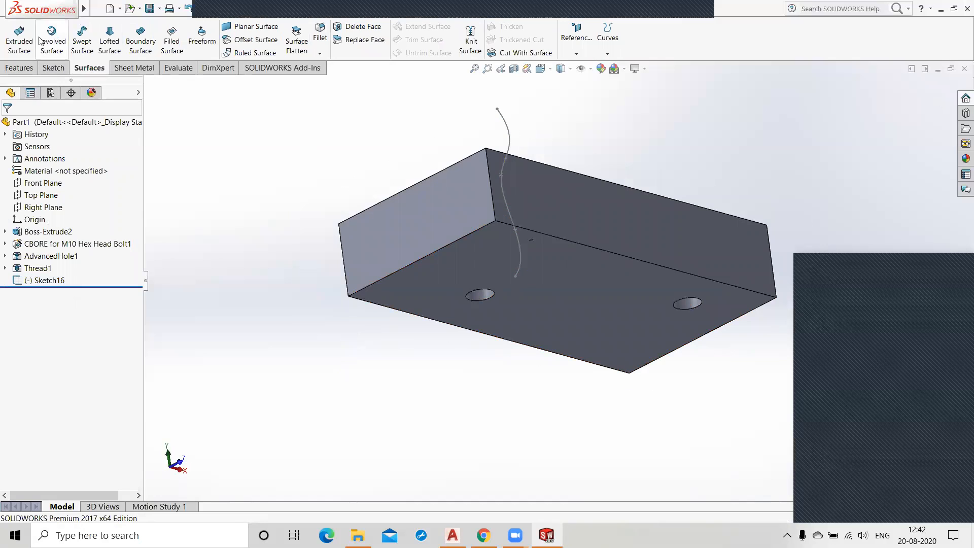
pyautogui.click(20, 41)
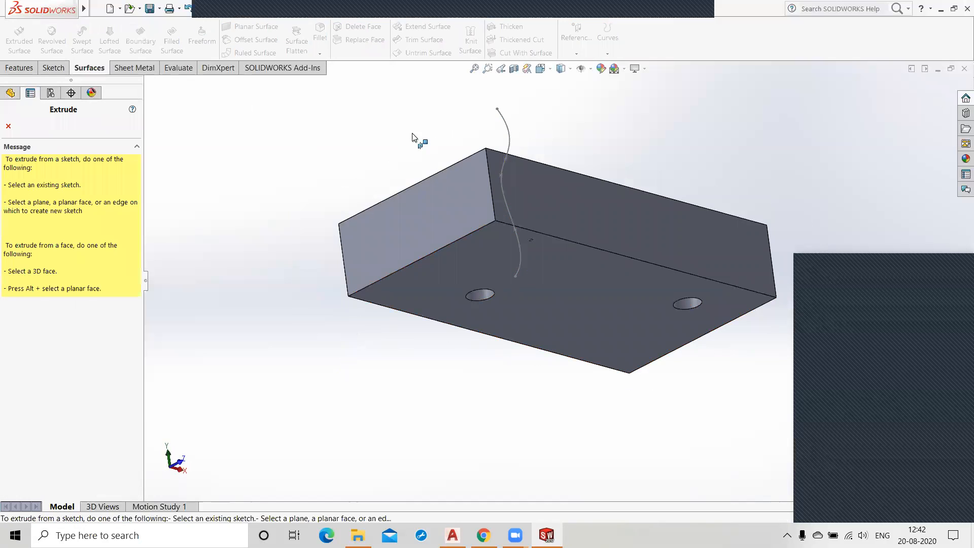
pyautogui.click(508, 132)
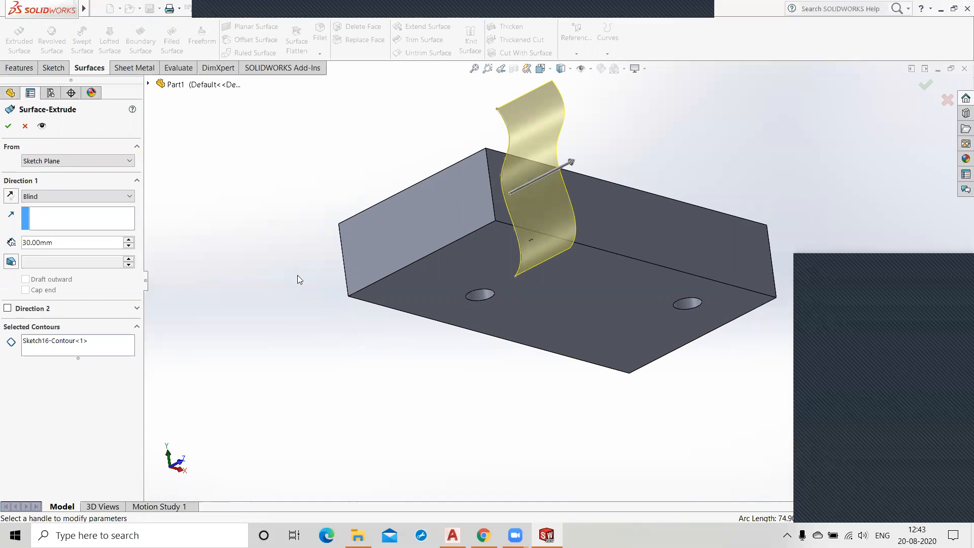
pyautogui.click(10, 196)
pyautogui.click(128, 240)
pyautogui.click(129, 240)
pyautogui.click(129, 240)
pyautogui.click(129, 241)
pyautogui.click(129, 240)
pyautogui.click(129, 241)
pyautogui.click(129, 241)
pyautogui.click(129, 240)
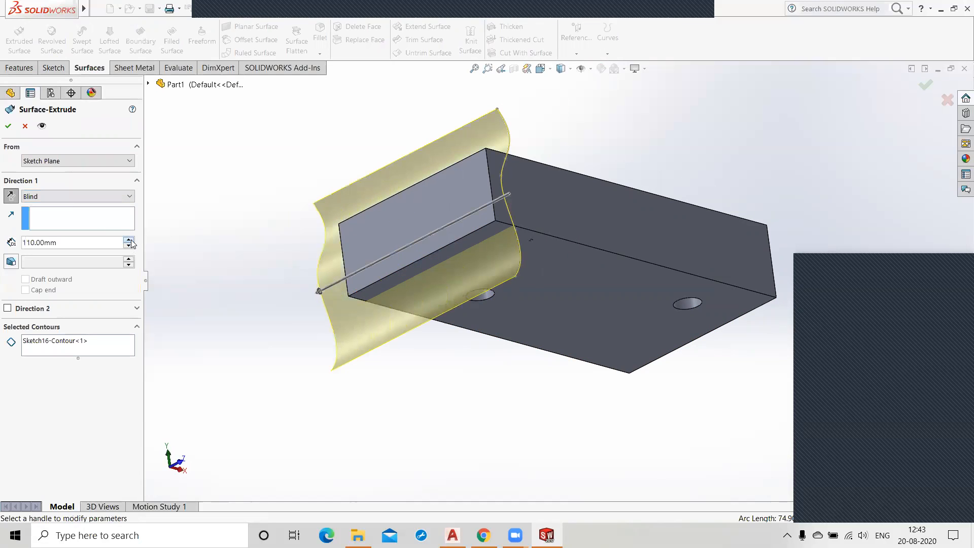
pyautogui.click(129, 241)
pyautogui.click(129, 240)
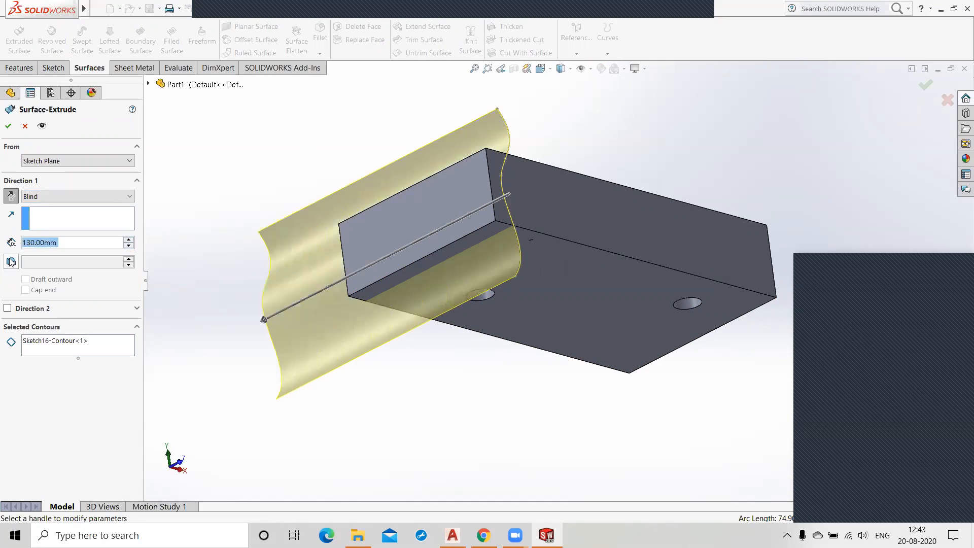
# Add a second blind direction of 30 mm and complete the surface extrusion.
pyautogui.click(7, 308)
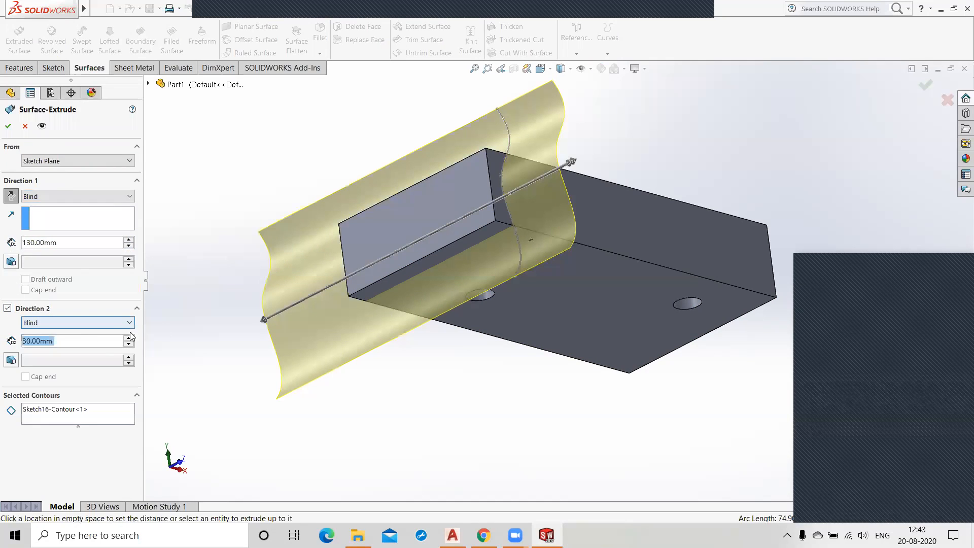
pyautogui.moveTo(453, 409); pyautogui.dragTo(464, 363, button='middle')
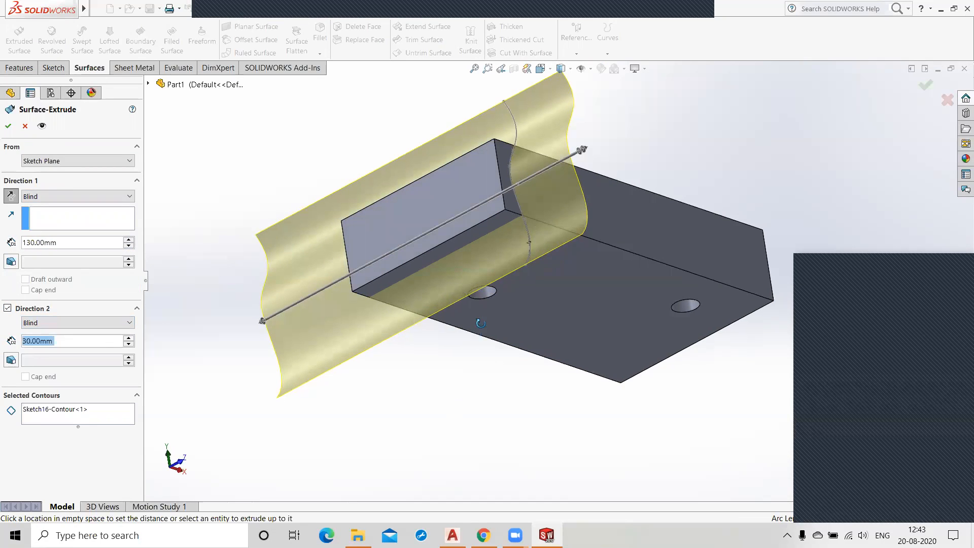
pyautogui.click(9, 128)
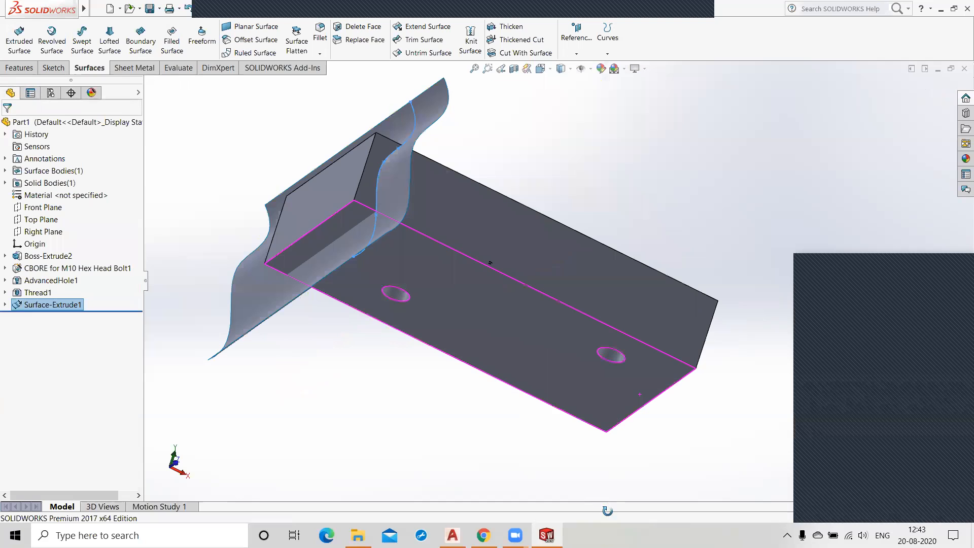
# Try to intersect the extruded surface with the solid block, creating both intersecting and internal regions.
pyautogui.scroll(-1, 460, 337)
pyautogui.moveTo(435, 374); pyautogui.dragTo(460, 415, button='middle')
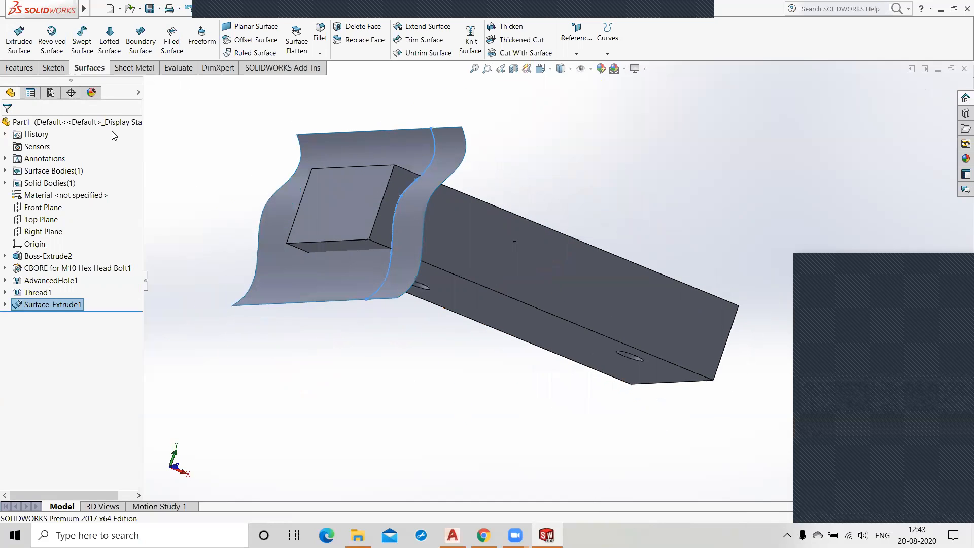
pyautogui.click(19, 68)
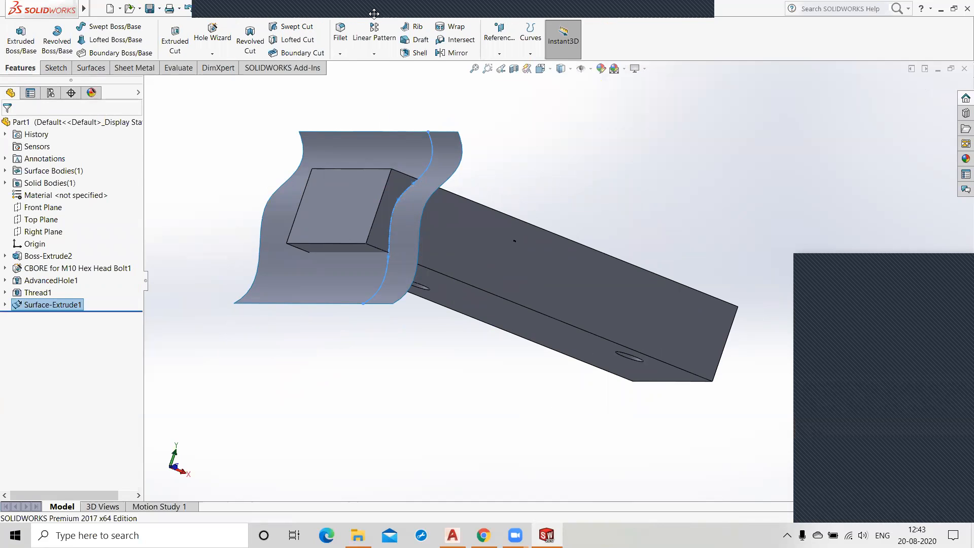
pyautogui.click(457, 41)
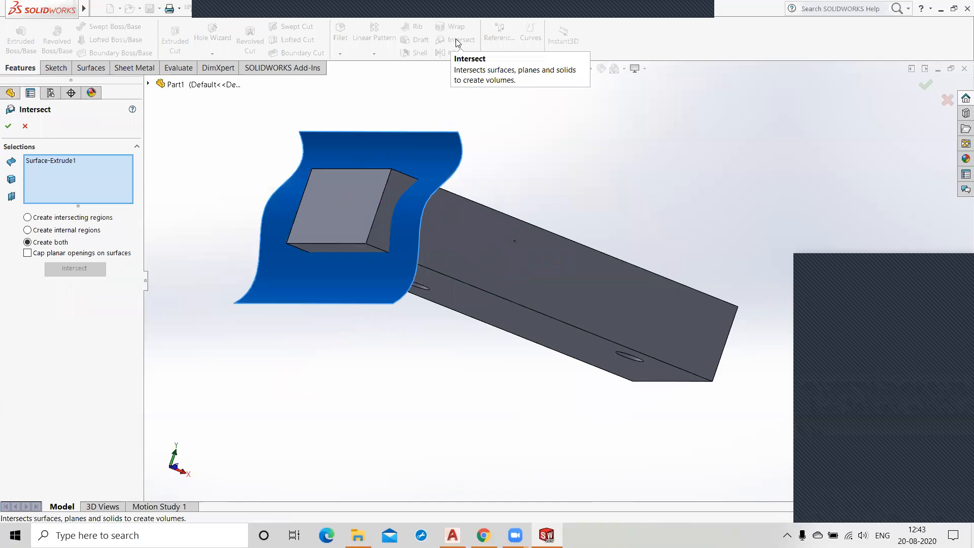
pyautogui.click(508, 268)
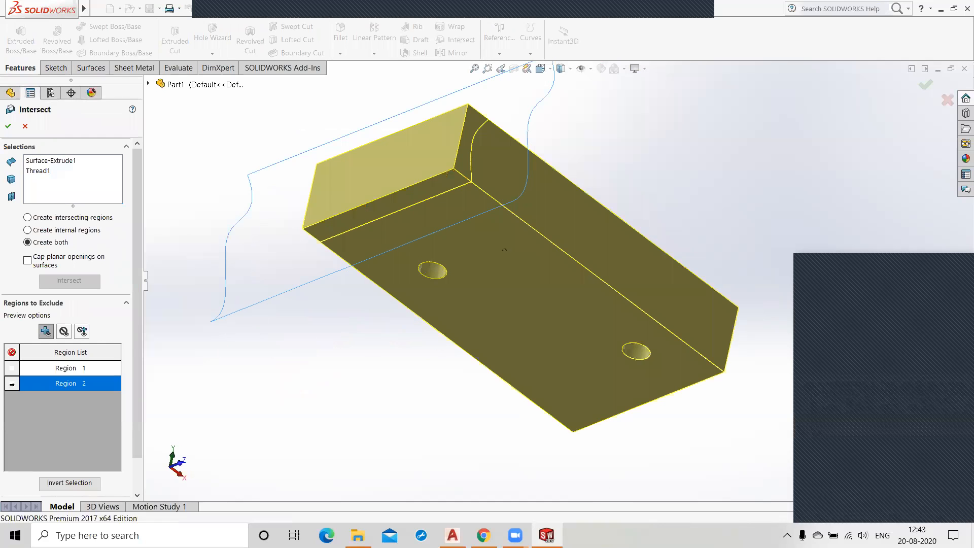
# Preview the intersection with Region 1, the block's small end piece, excluded, and cancel the Intersect feature.
pyautogui.click(504, 249)
pyautogui.click(505, 250)
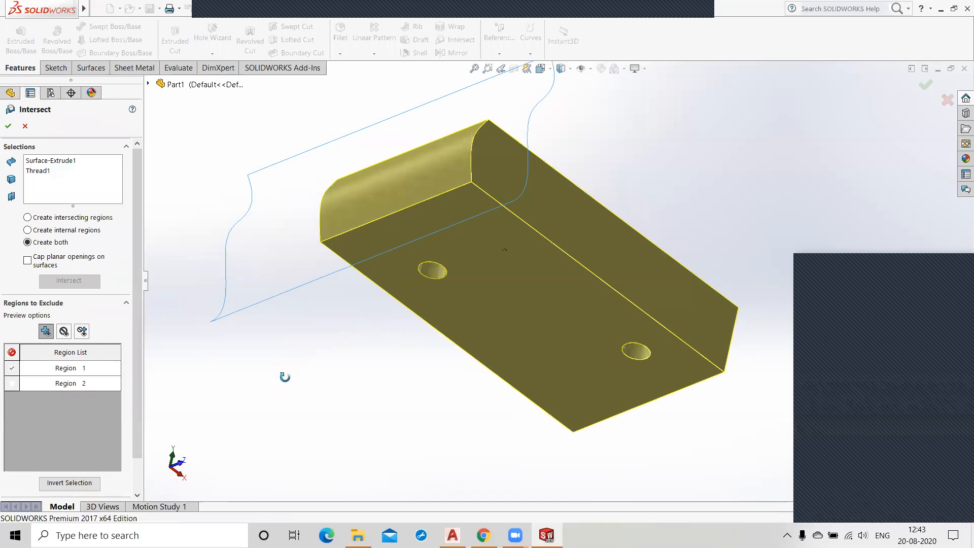
pyautogui.moveTo(306, 339); pyautogui.dragTo(444, 149, button='middle')
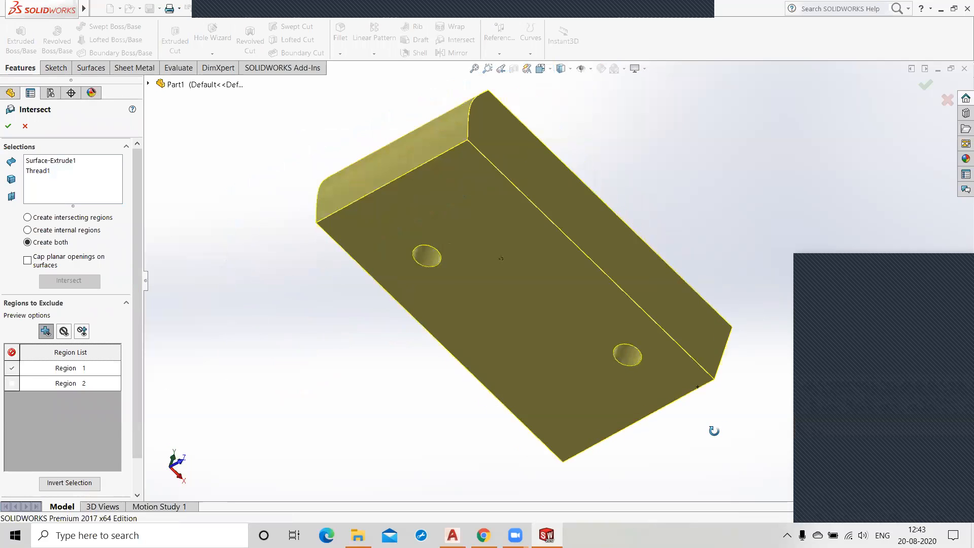
pyautogui.moveTo(666, 458); pyautogui.dragTo(471, 155, button='middle')
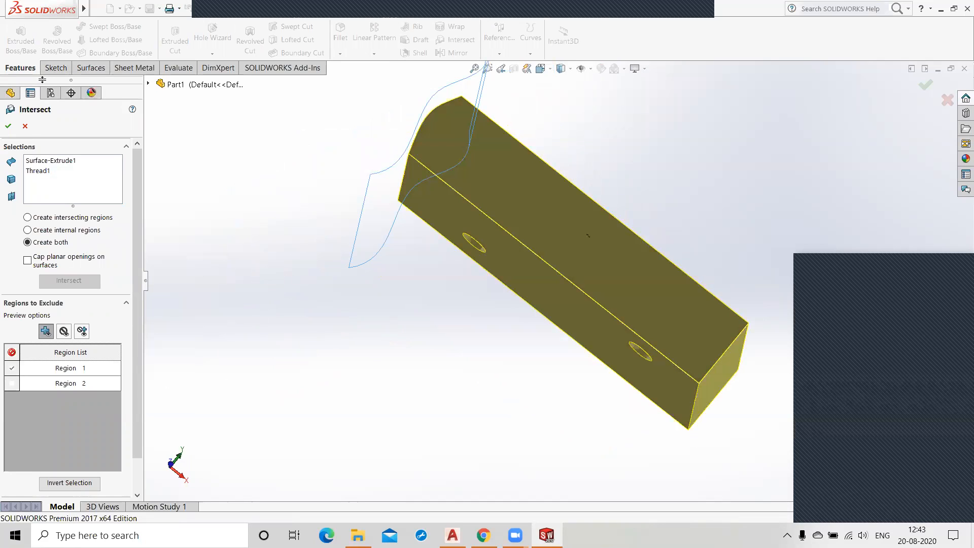
pyautogui.click(25, 127)
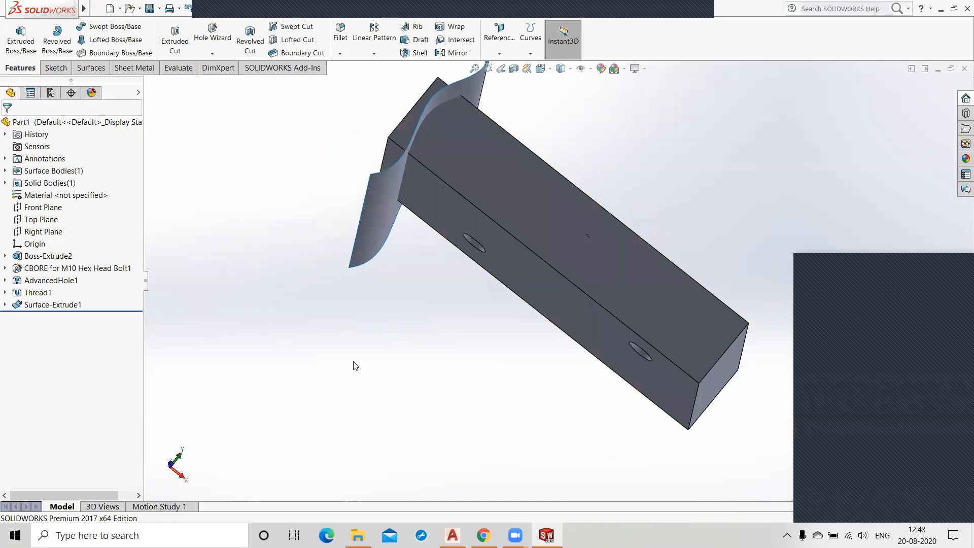
pyautogui.moveTo(356, 365); pyautogui.dragTo(396, 340, button='middle')
pyautogui.scroll(2, 540, 207)
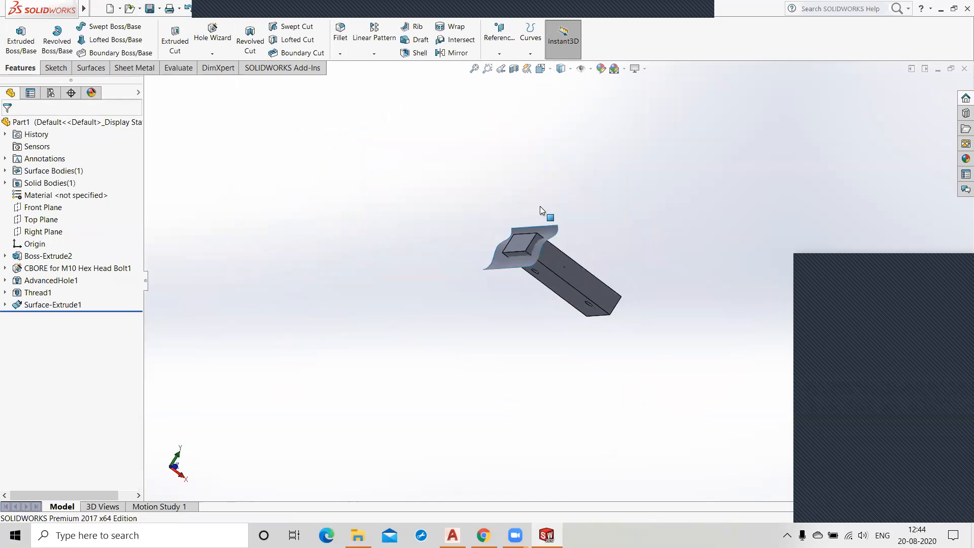
pyautogui.scroll(-3, 540, 207)
pyautogui.scroll(-2, 551, 322)
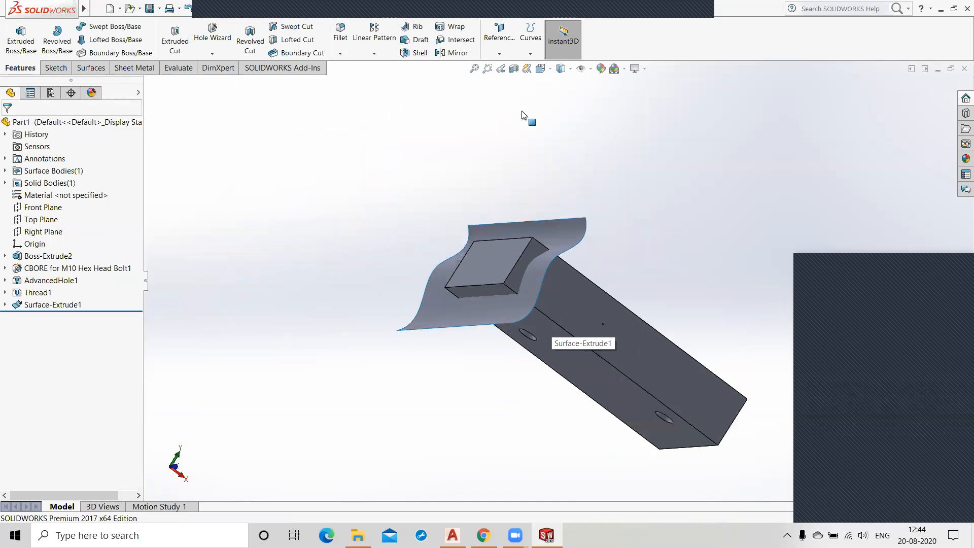